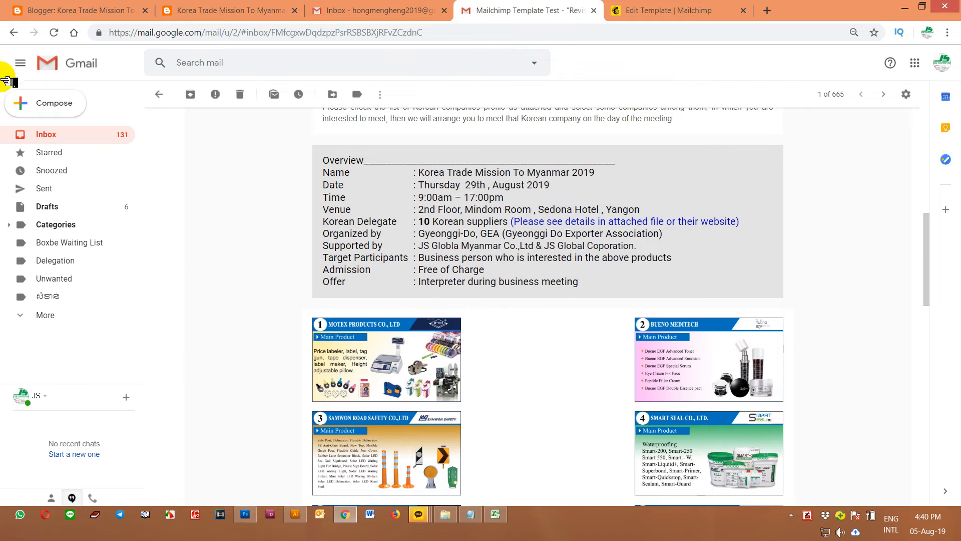
- Start a new email and delete all of its prefilled body content, including the image placeholder, greeting and signature
{"action": "left_click", "coordinate": [66, 109]}
{"action": "left_click", "coordinate": [661, 193]}
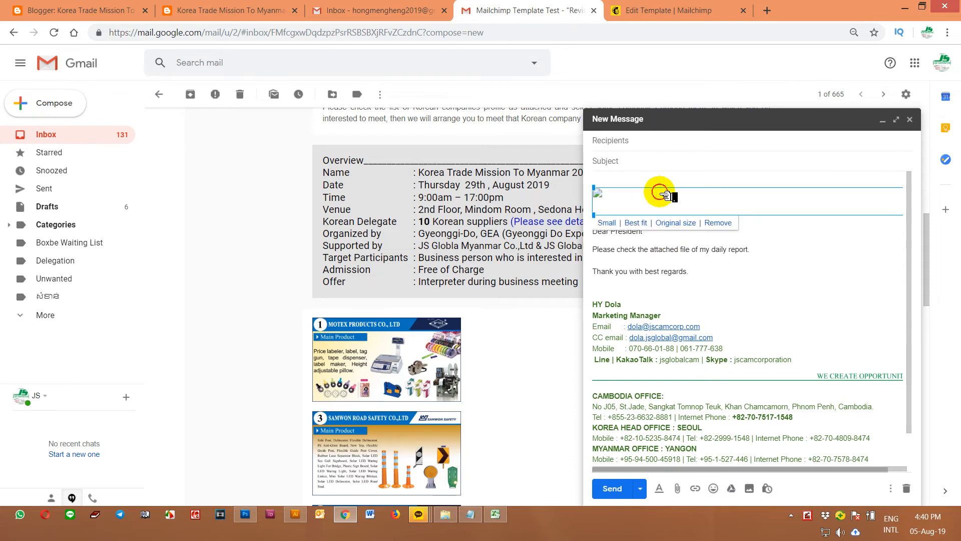
{"action": "left_click", "coordinate": [611, 181]}
{"action": "scroll", "coordinate": [705, 322], "scroll_direction": "down", "scroll_amount": 2}
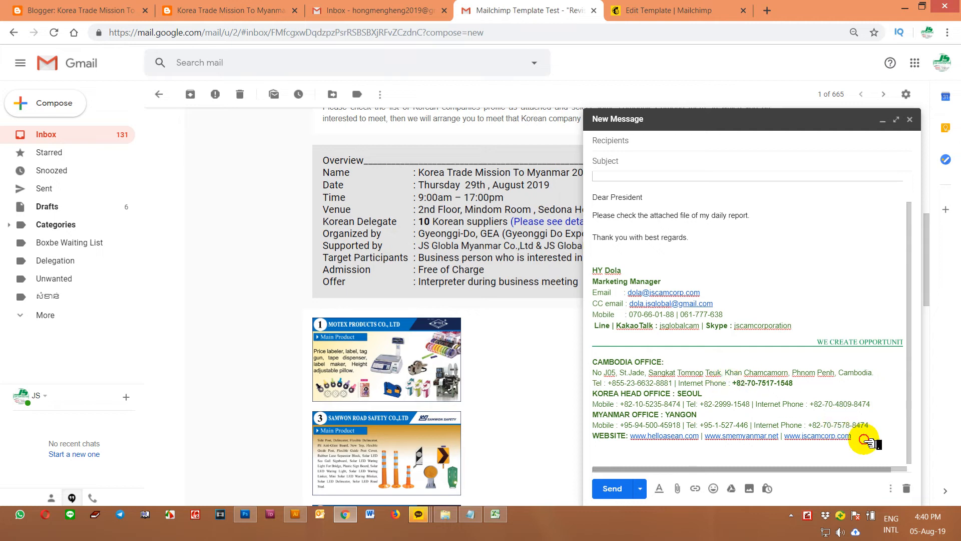
{"action": "left_click_drag", "start_coordinate": [864, 440], "coordinate": [665, 250]}
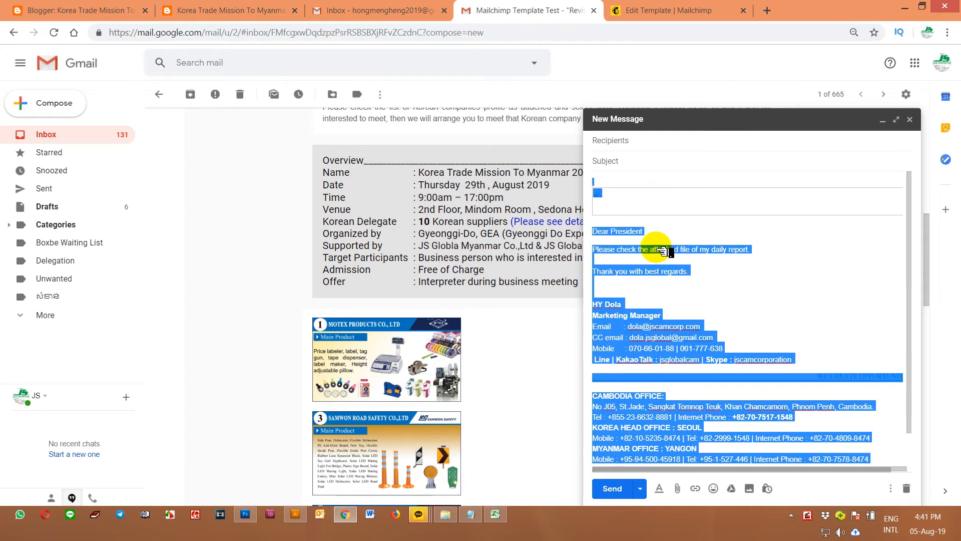
{"action": "key", "text": "BackSpace"}
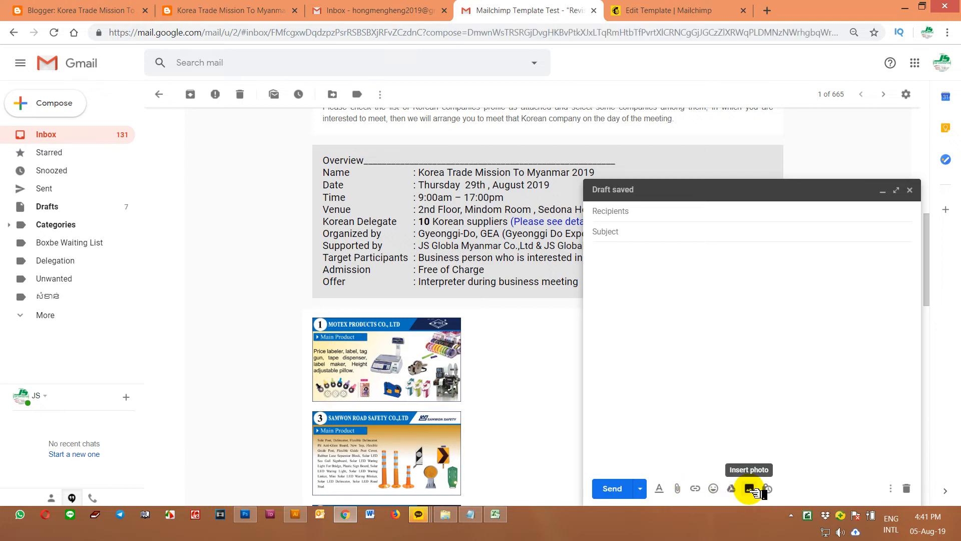
- Upload Blog-Cover-Post-700px.gif from the Blog folder and insert it inline in the message body
{"action": "left_click", "coordinate": [749, 489]}
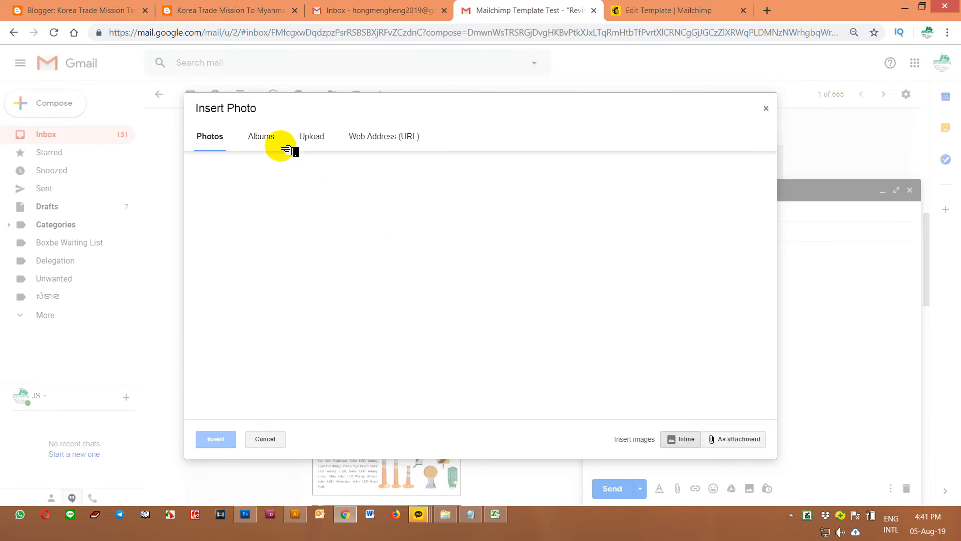
{"action": "left_click", "coordinate": [312, 136]}
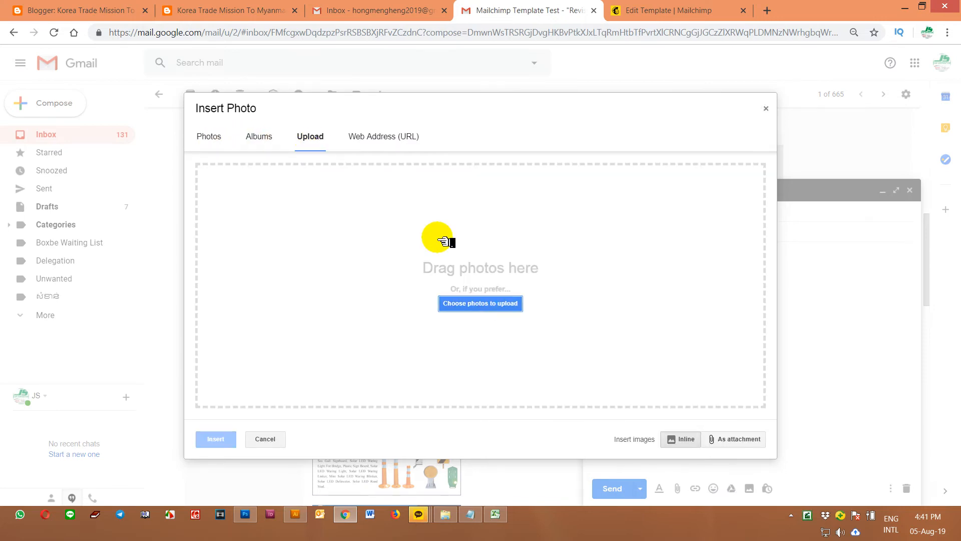
{"action": "left_click", "coordinate": [497, 309]}
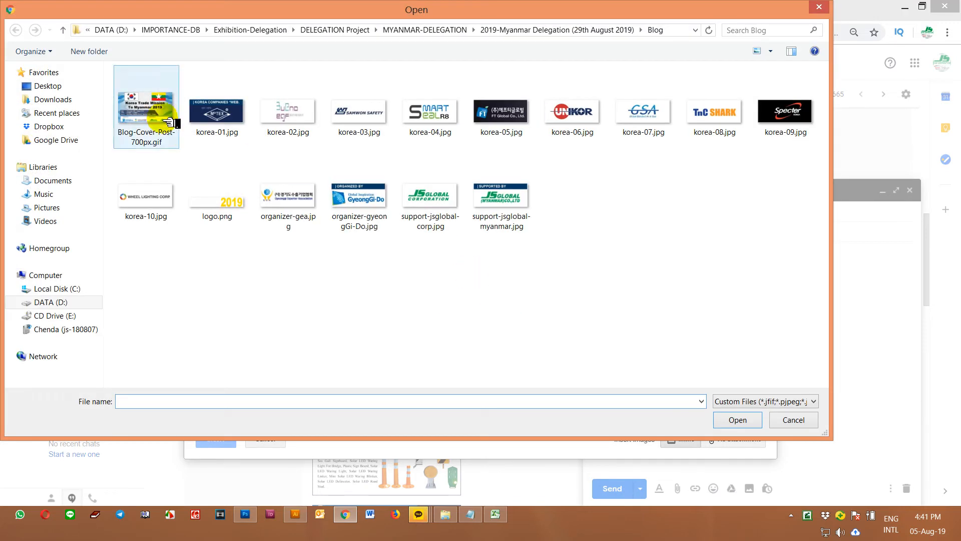
{"action": "left_click", "coordinate": [148, 120]}
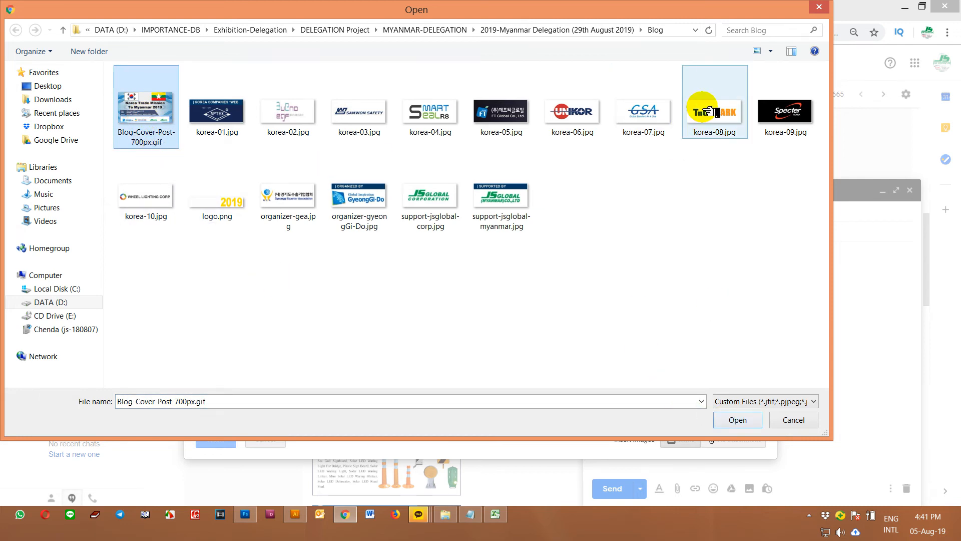
{"action": "left_click", "coordinate": [737, 419]}
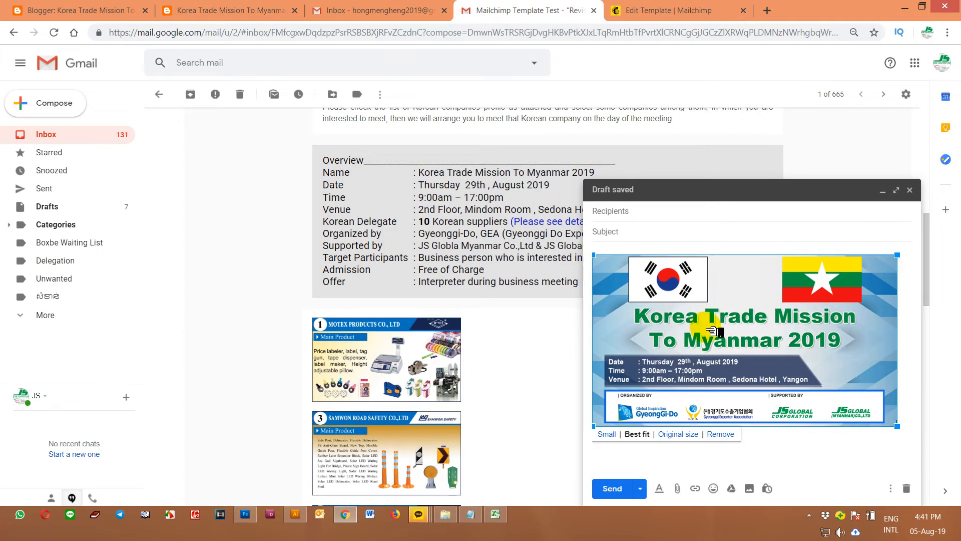
- Copy the invitation text from "LETTER OF INVITATION" through "on the day of the meeting" in the received email
{"action": "left_click", "coordinate": [512, 226]}
{"action": "scroll", "coordinate": [526, 275], "scroll_direction": "up", "scroll_amount": 6}
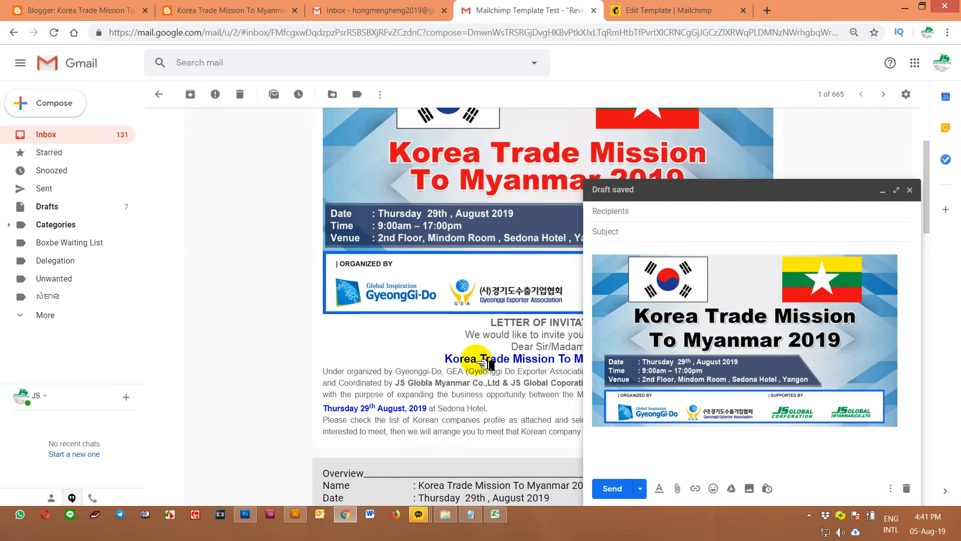
{"action": "left_click_drag", "start_coordinate": [490, 322], "coordinate": [796, 225]}
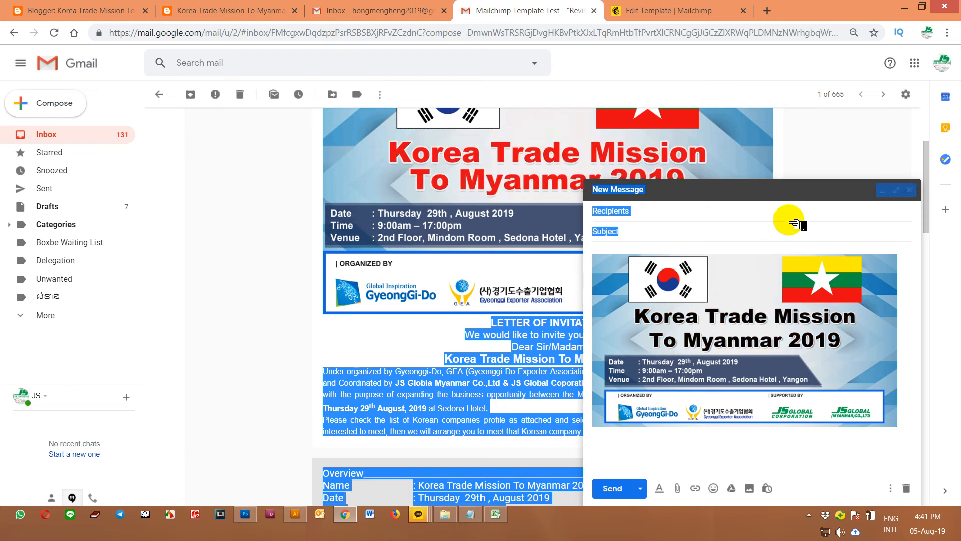
{"action": "left_click", "coordinate": [883, 189]}
{"action": "left_click", "coordinate": [696, 430]}
{"action": "left_click_drag", "start_coordinate": [674, 431], "coordinate": [524, 329]}
{"action": "right_click", "coordinate": [524, 331]}
{"action": "left_click", "coordinate": [550, 340]}
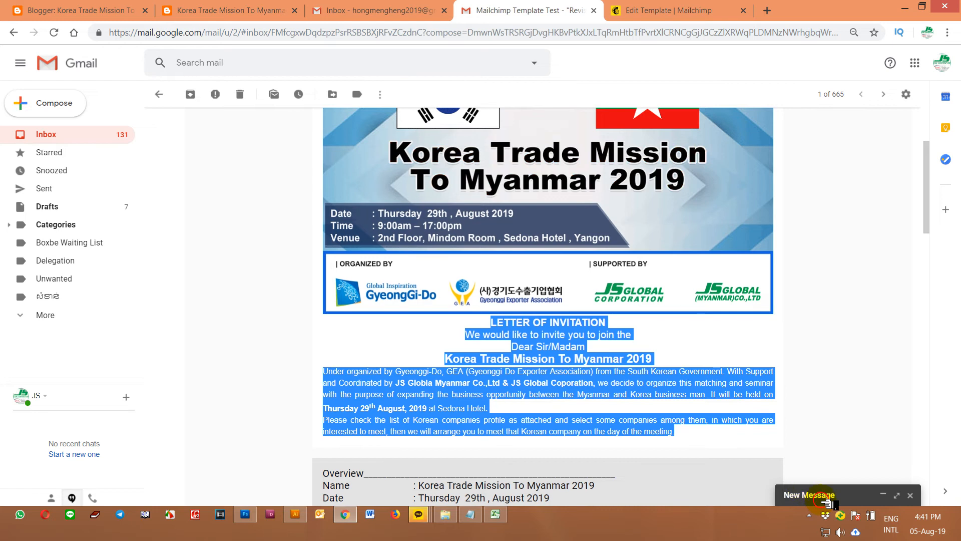
- Paste the copied invitation text into the draft directly below the banner image
{"action": "left_click", "coordinate": [811, 494]}
{"action": "left_click", "coordinate": [623, 445]}
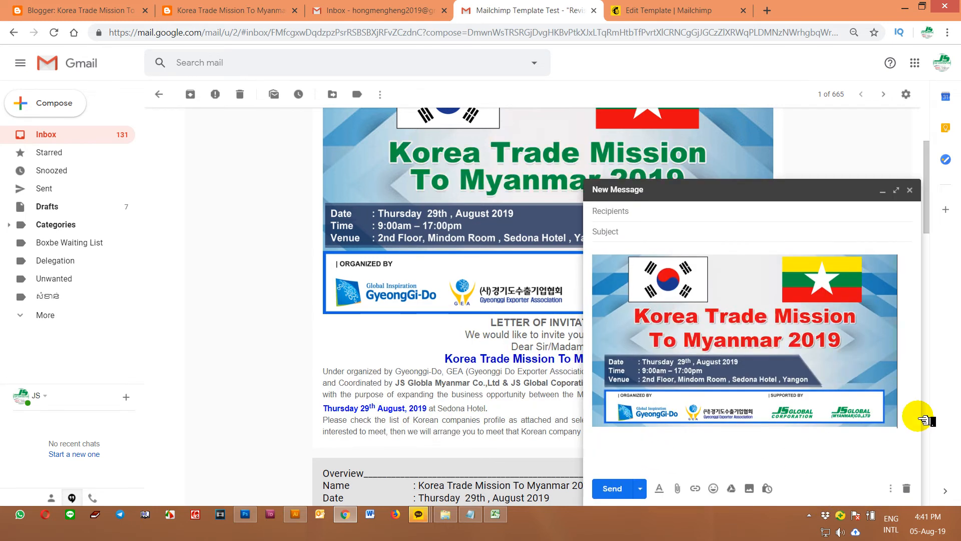
{"action": "key", "text": "ctrl+v"}
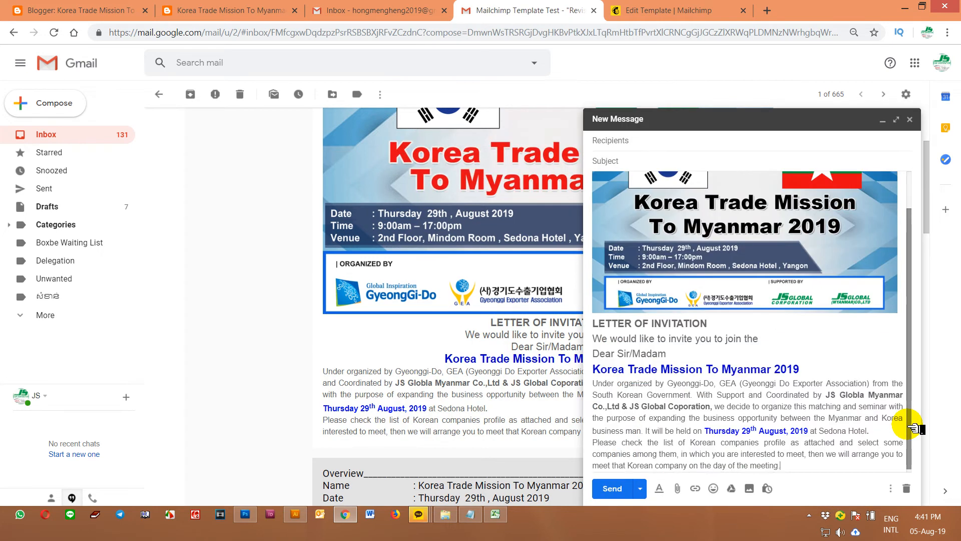
- Try to copy the Overview block from the received email into the draft below the invitation text
{"action": "scroll", "coordinate": [456, 416], "scroll_direction": "down", "scroll_amount": 5}
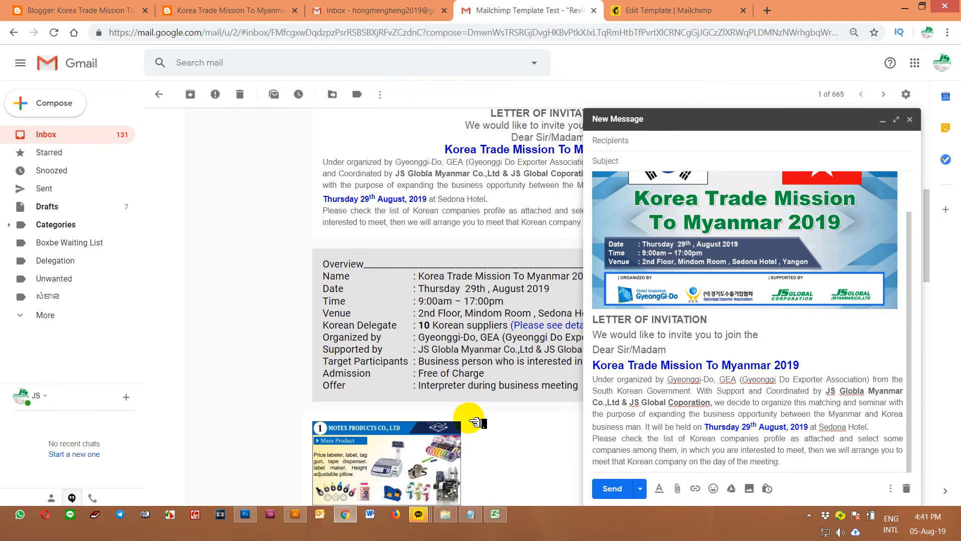
{"action": "left_click_drag", "start_coordinate": [324, 223], "coordinate": [595, 342]}
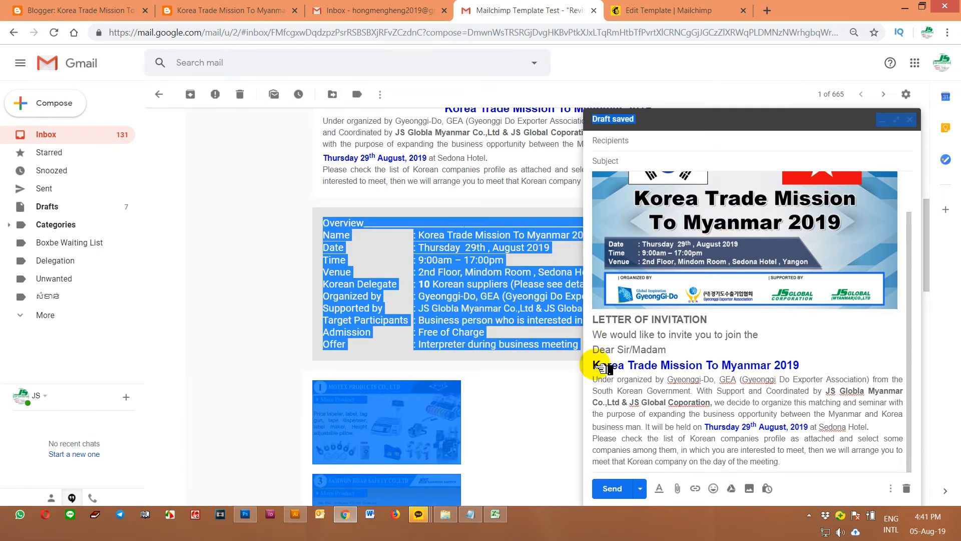
{"action": "left_click", "coordinate": [804, 466]}
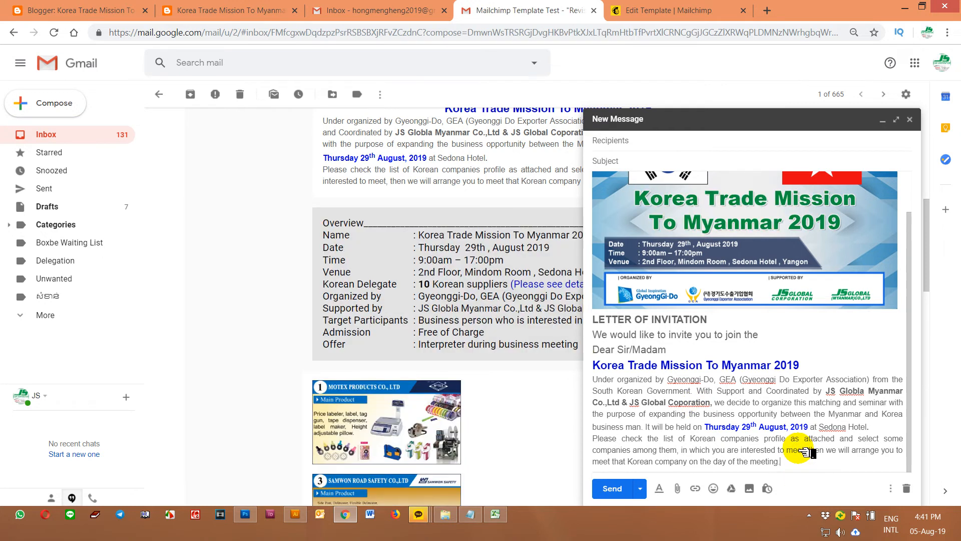
{"action": "key", "text": "Return"}
{"action": "key", "text": "ctrl+v"}
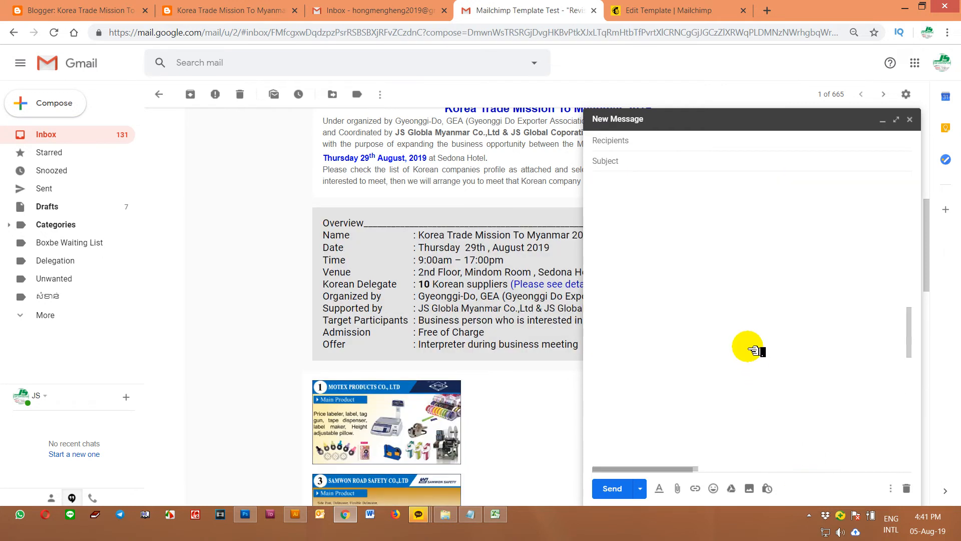
{"action": "scroll", "coordinate": [749, 350], "scroll_direction": "up", "scroll_amount": 10}
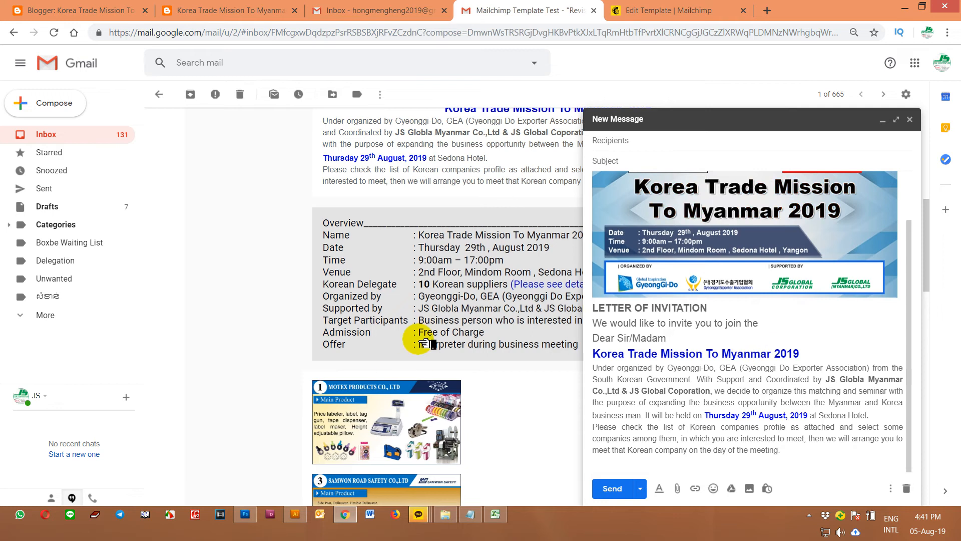
- Minimize the draft and copy the Overview block, from its heading through the Offer line, in the received email
{"action": "left_click", "coordinate": [883, 120]}
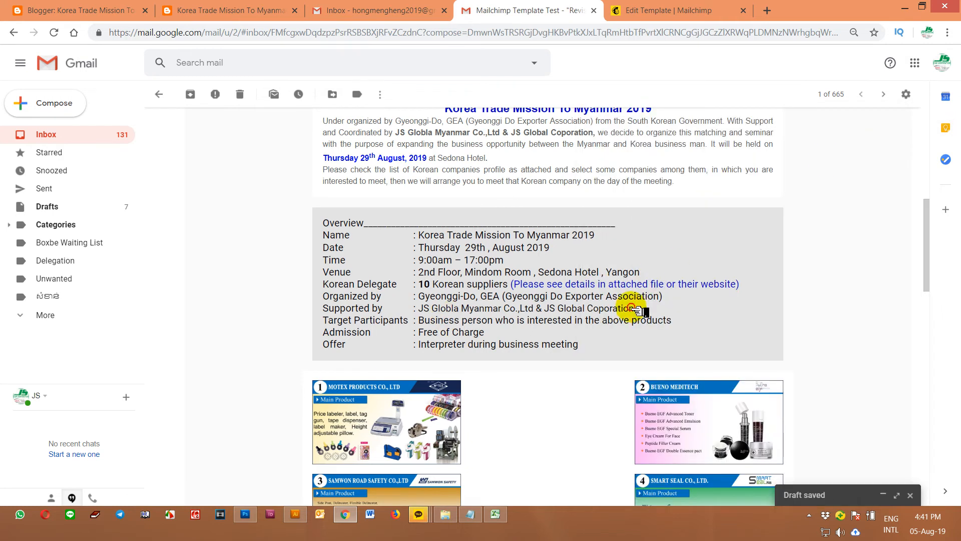
{"action": "left_click_drag", "start_coordinate": [521, 325], "coordinate": [332, 226]}
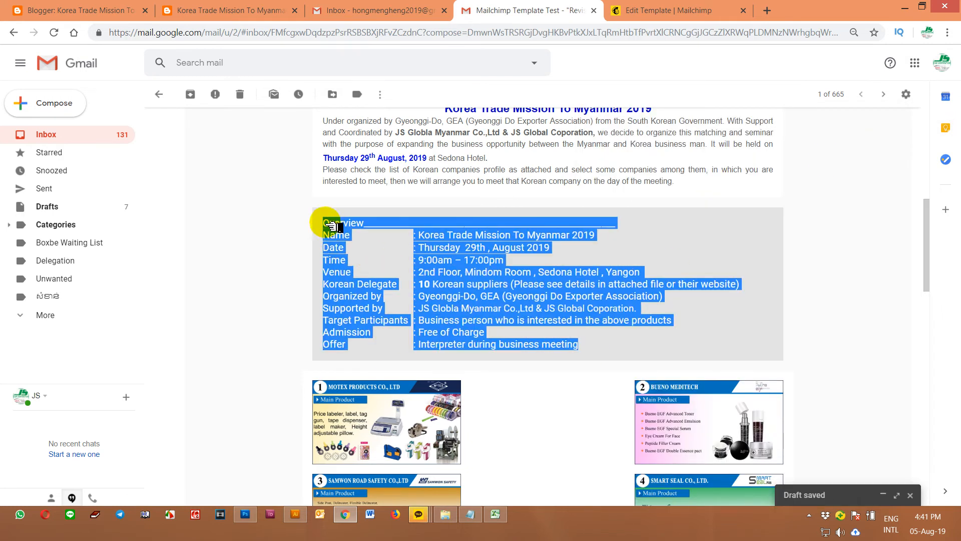
{"action": "right_click", "coordinate": [327, 229]}
{"action": "left_click", "coordinate": [352, 241]}
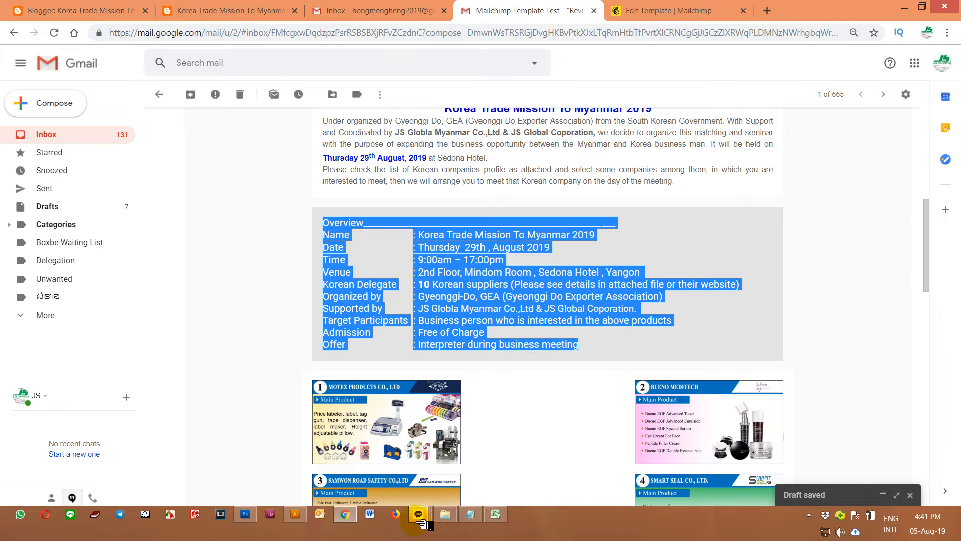
- Open the draft in the enlarged compose view and paste the Overview block below the invitation text
{"action": "left_click", "coordinate": [899, 496]}
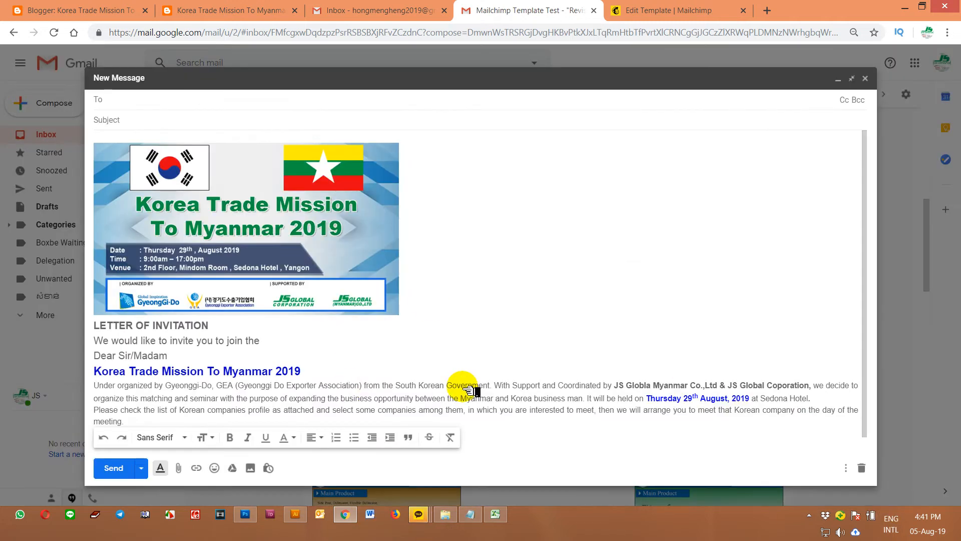
{"action": "left_click", "coordinate": [206, 407]}
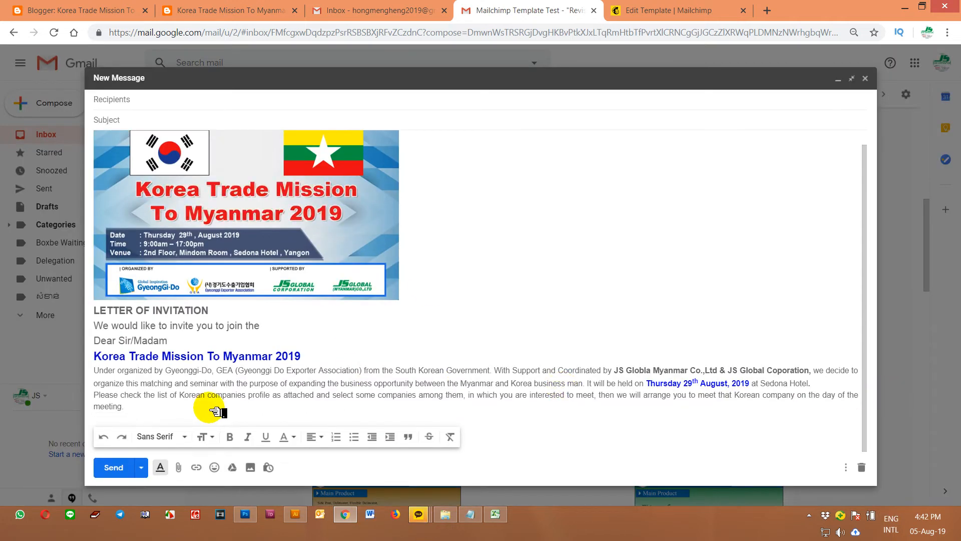
{"action": "key", "text": "ctrl+v"}
{"action": "scroll", "coordinate": [412, 330], "scroll_direction": "down", "scroll_amount": 1}
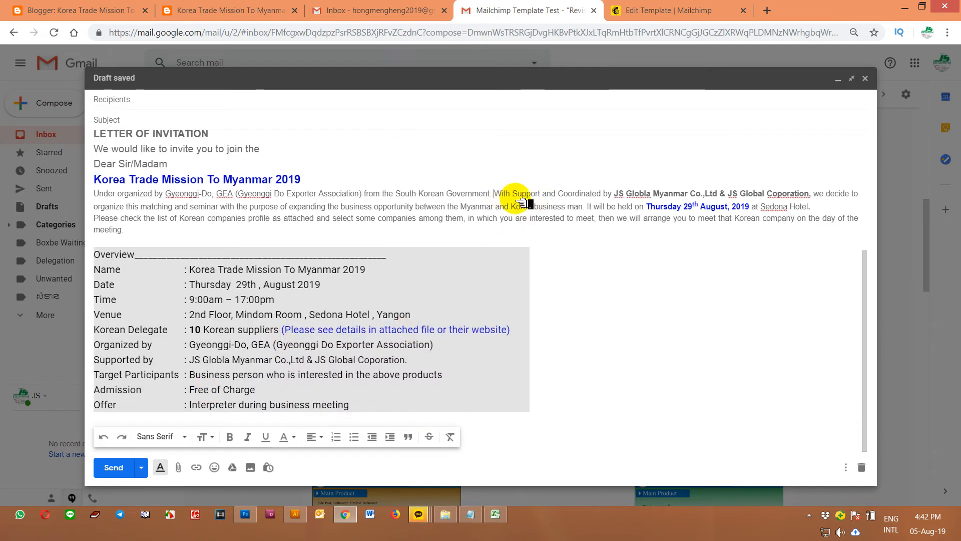
- Enlarge the banner image proportionally to about the width of the grey Overview block
{"action": "scroll", "coordinate": [552, 217], "scroll_direction": "up", "scroll_amount": 4}
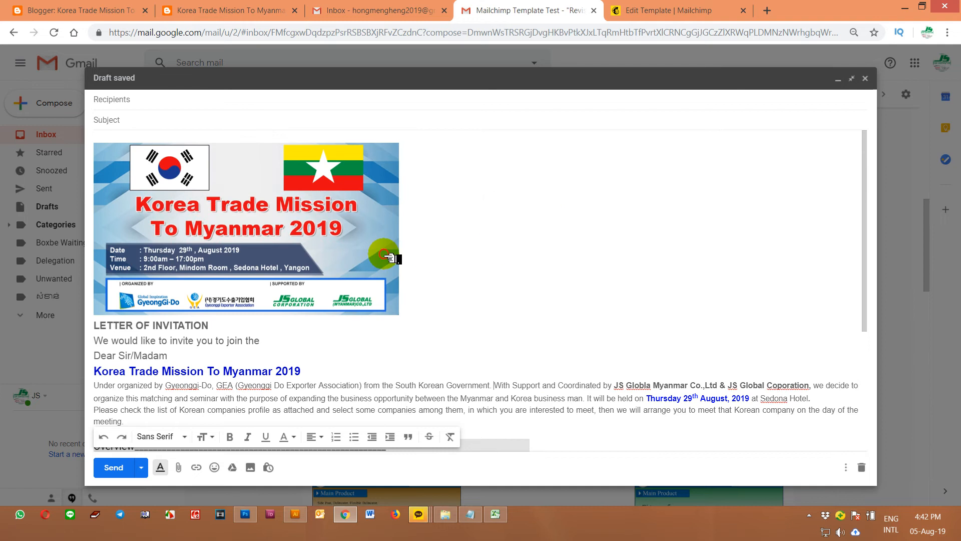
{"action": "left_click", "coordinate": [386, 256]}
{"action": "scroll", "coordinate": [423, 241], "scroll_direction": "down", "scroll_amount": 3}
{"action": "left_click_drag", "start_coordinate": [399, 192], "coordinate": [549, 266]}
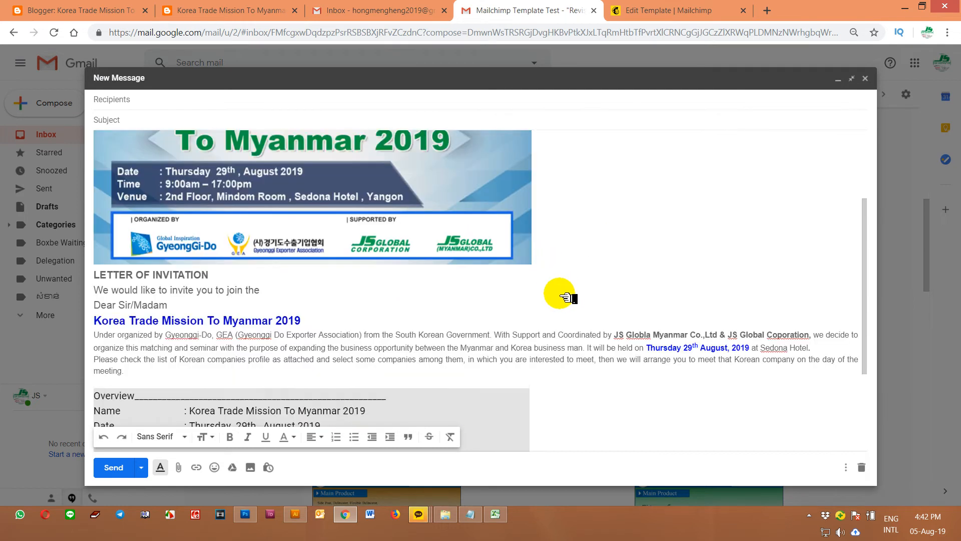
{"action": "scroll", "coordinate": [562, 292], "scroll_direction": "up", "scroll_amount": 3}
{"action": "scroll", "coordinate": [566, 297], "scroll_direction": "down", "scroll_amount": 5}
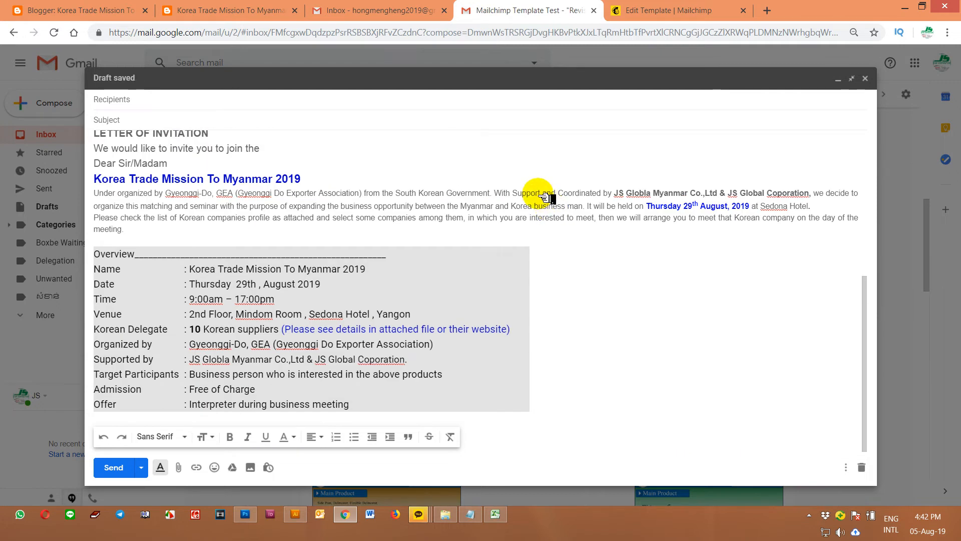
- Break the two invitation paragraphs into shorter lines that fit the banner's width, with a blank line between the paragraphs
{"action": "scroll", "coordinate": [551, 225], "scroll_direction": "up", "scroll_amount": 1}
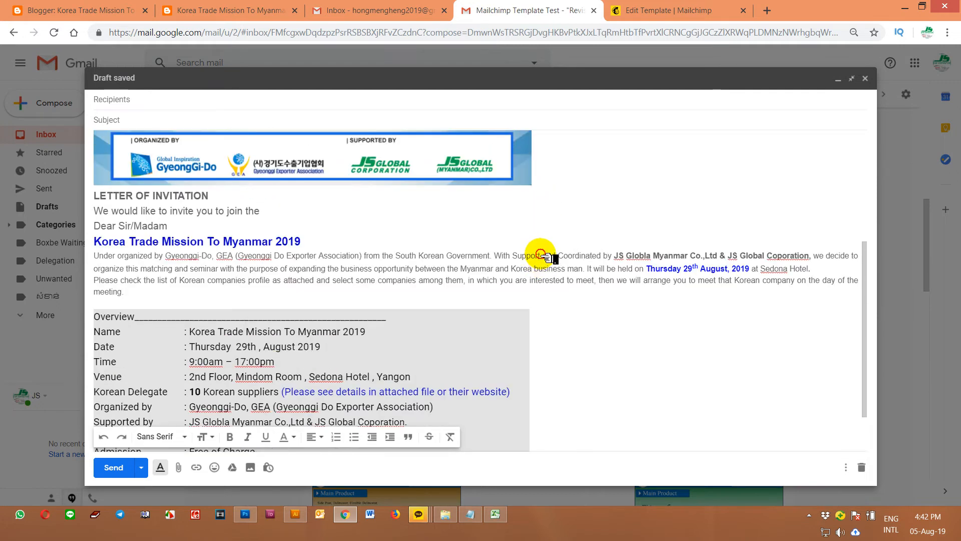
{"action": "left_click", "coordinate": [493, 255]}
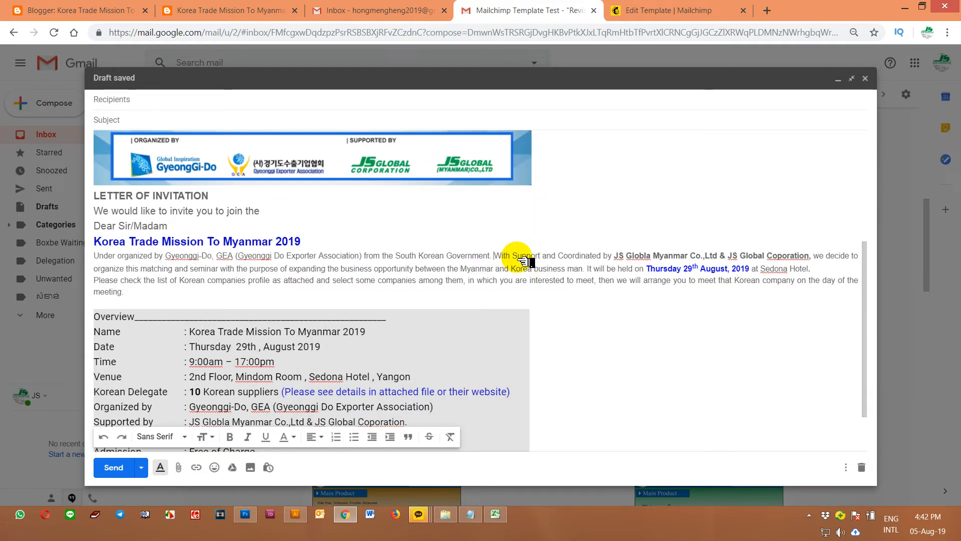
{"action": "key", "text": "Return"}
{"action": "key", "text": "Return"}
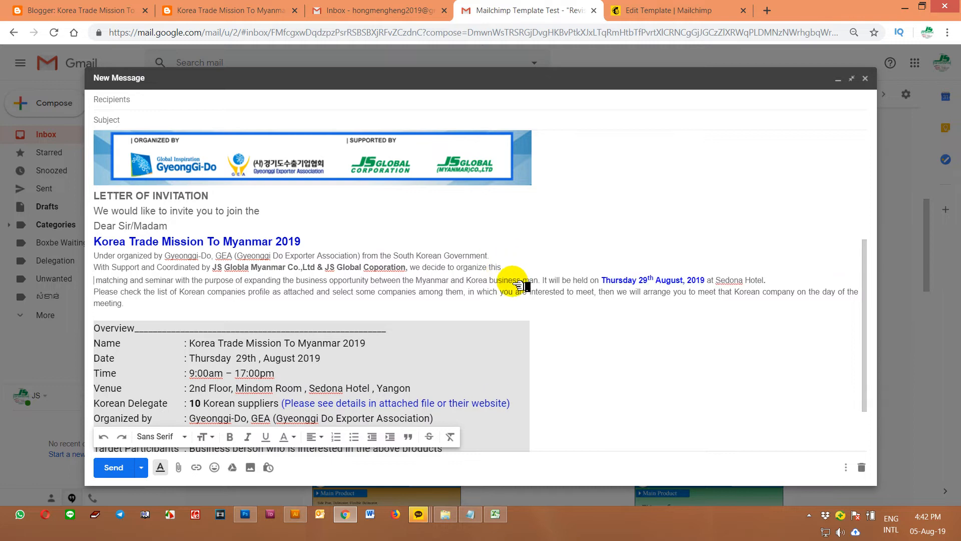
{"action": "left_click", "coordinate": [491, 280]}
{"action": "key", "text": "Return"}
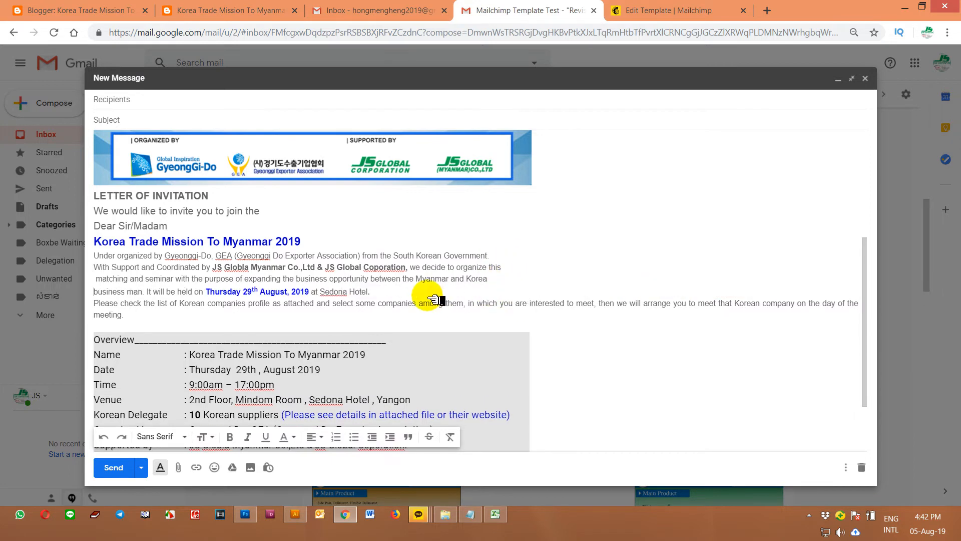
{"action": "left_click", "coordinate": [410, 290]}
{"action": "key", "text": "Return"}
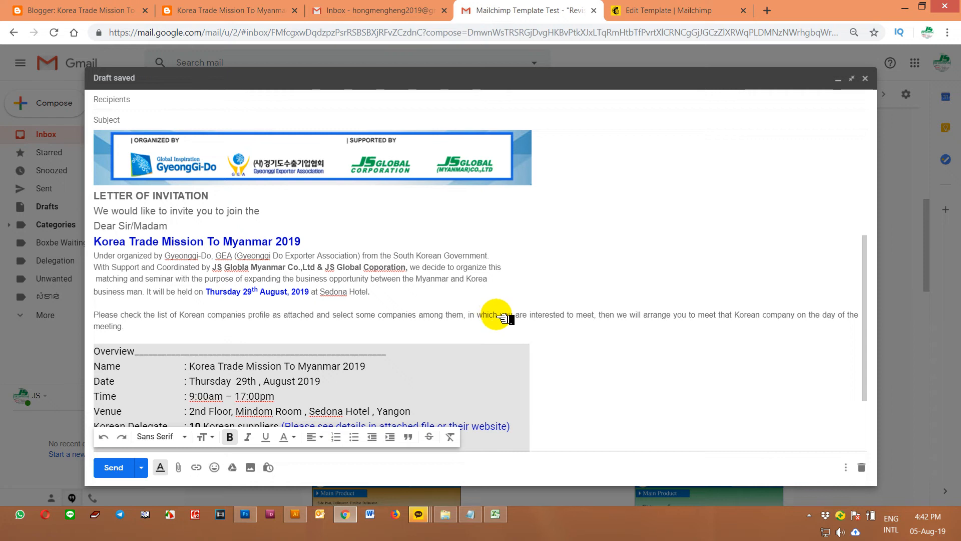
{"action": "left_click", "coordinate": [466, 316]}
{"action": "key", "text": "Return"}
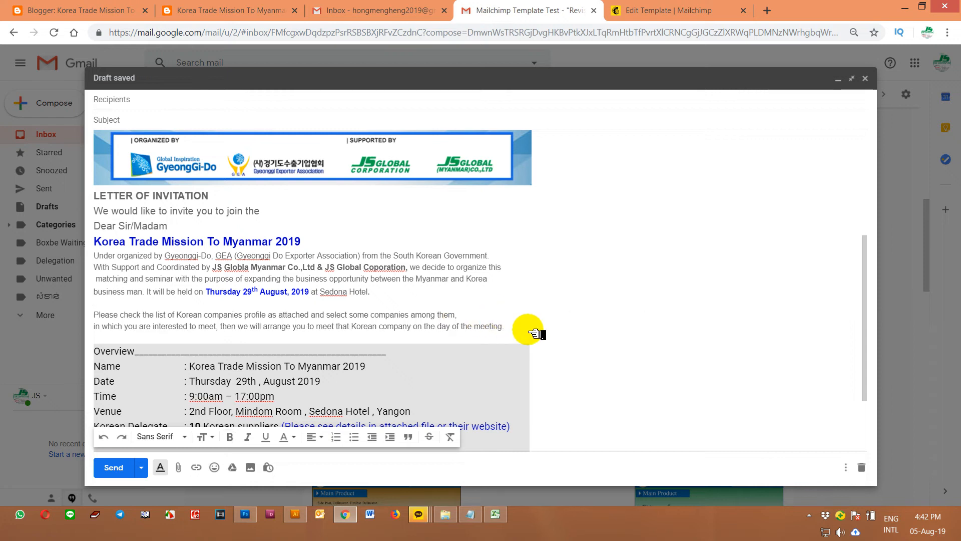
- Increase the text size of the two invitation paragraphs below the Korea Trade Mission To Myanmar 2019 title to match the greeting lines
{"action": "left_click_drag", "start_coordinate": [535, 334], "coordinate": [95, 258]}
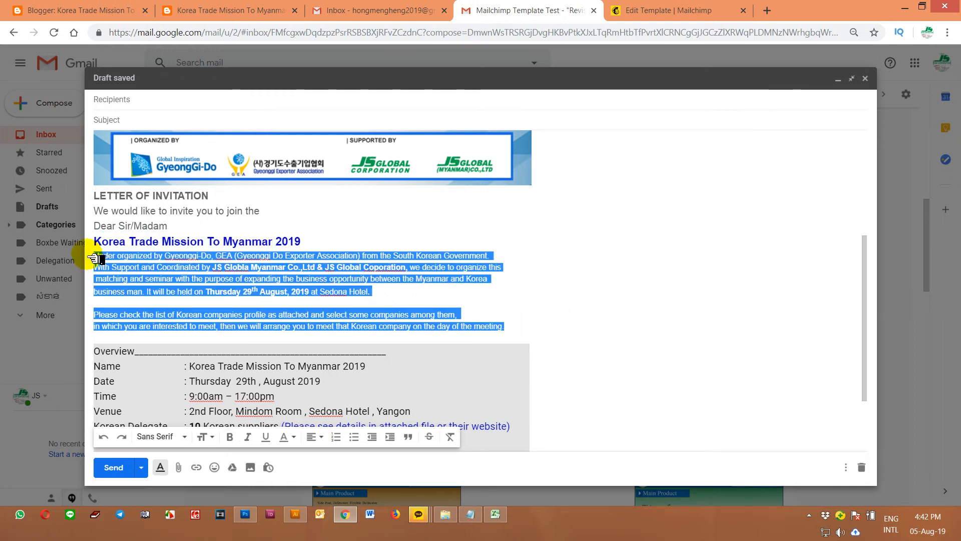
{"action": "left_click", "coordinate": [215, 438]}
{"action": "left_click", "coordinate": [231, 399]}
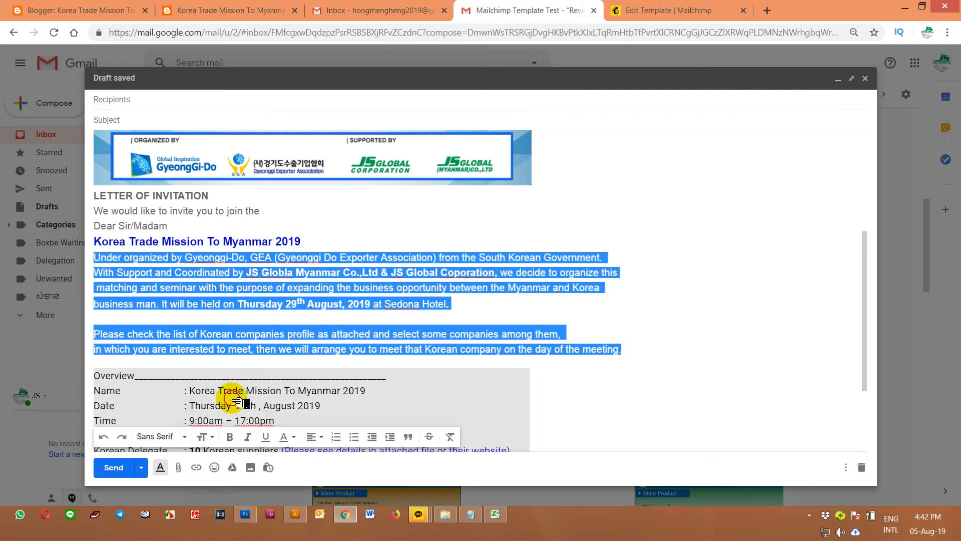
{"action": "left_click", "coordinate": [633, 273]}
{"action": "left_click_drag", "start_coordinate": [302, 243], "coordinate": [95, 200]}
{"action": "left_click", "coordinate": [142, 210]}
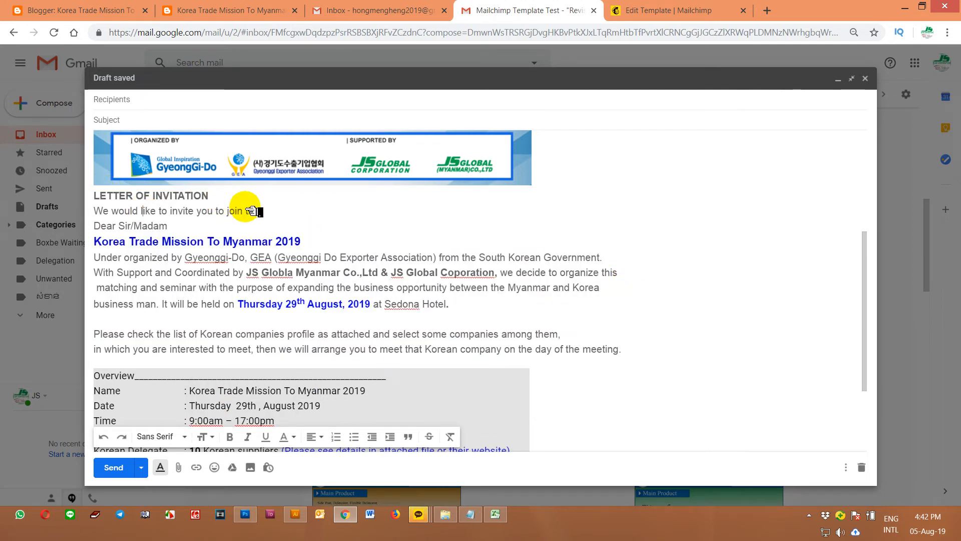
- Delete the LETTER OF INVITATION heading and move Dear Sir/Madam above the line We would like to invite you to join the
{"action": "left_click_drag", "start_coordinate": [236, 202], "coordinate": [92, 197]}
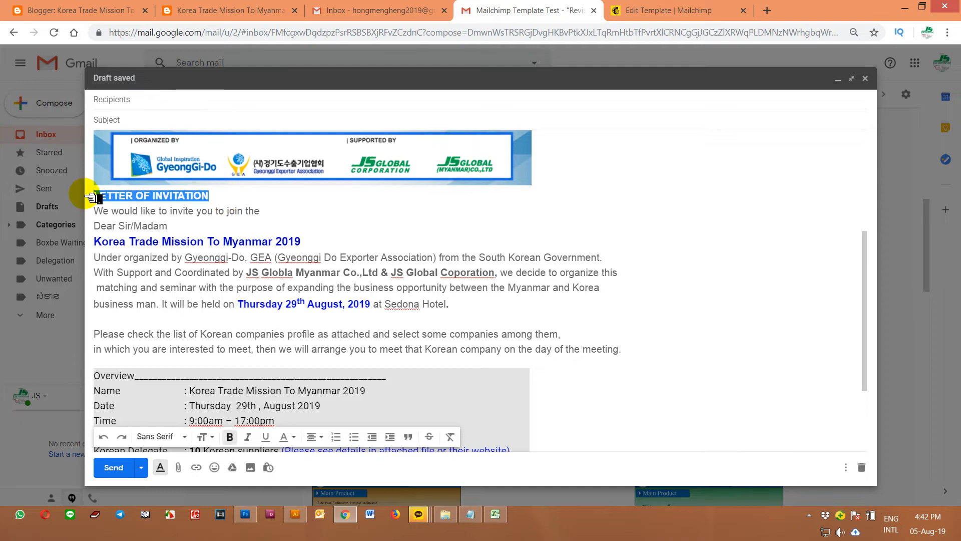
{"action": "key", "text": "Delete"}
{"action": "left_click_drag", "start_coordinate": [200, 228], "coordinate": [92, 223]}
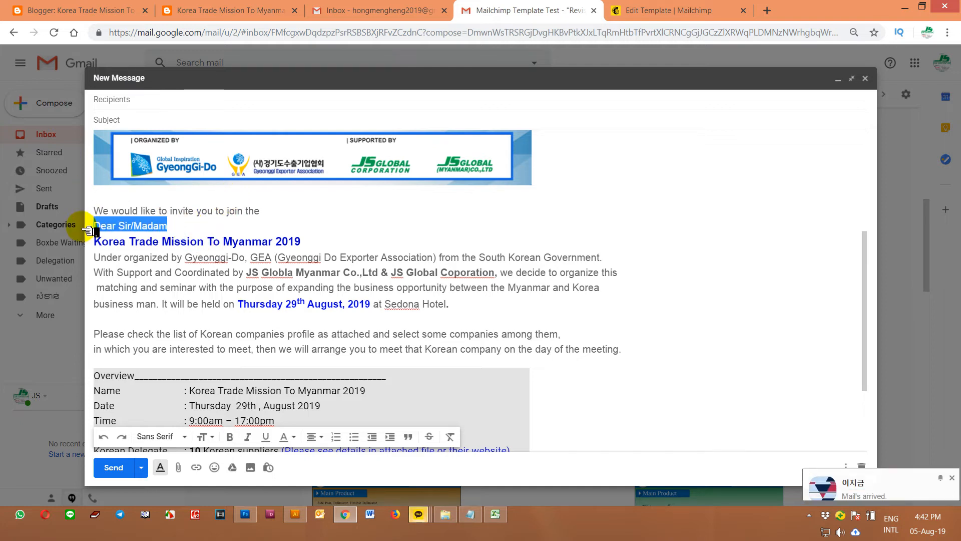
{"action": "key", "text": "Delete"}
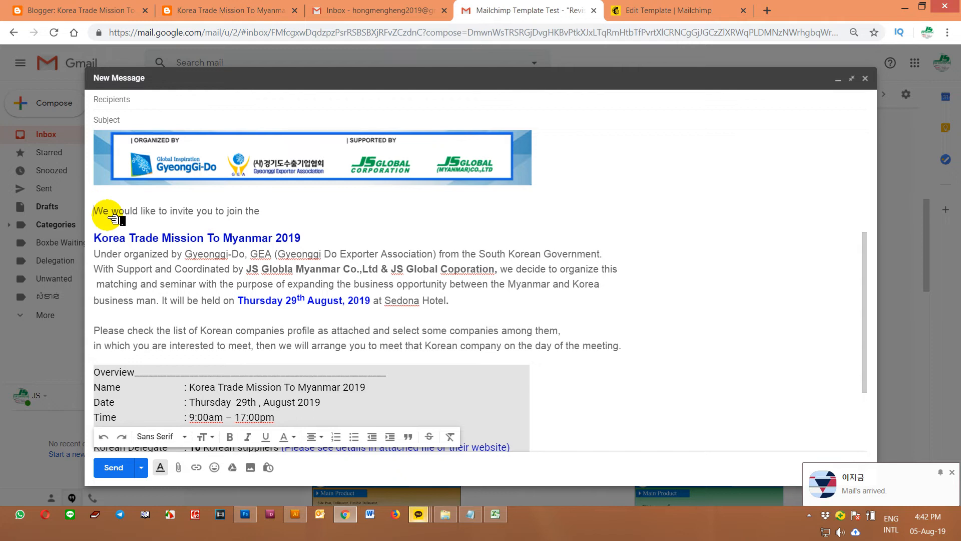
{"action": "key", "text": "Return"}
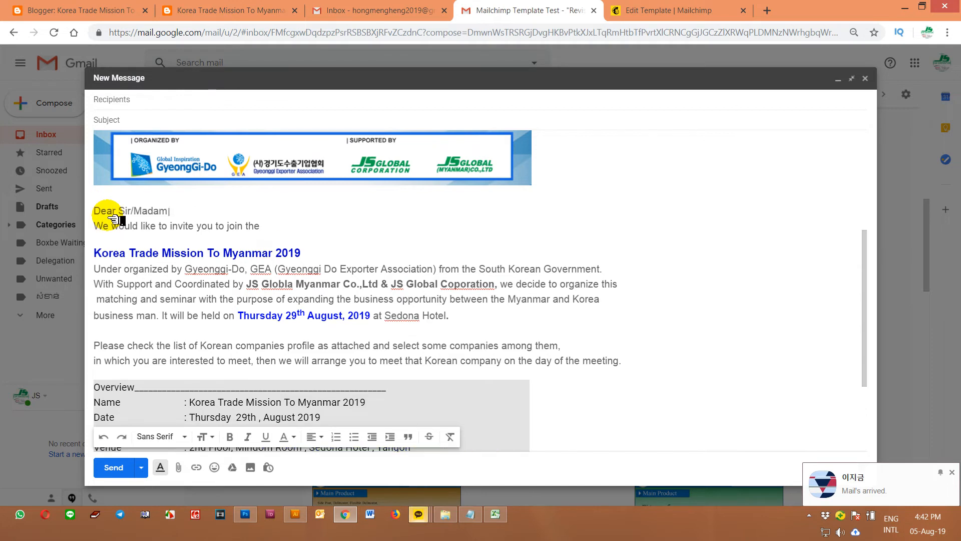
- Join the Korea Trade Mission To Myanmar 2019 title onto the end of the We would like to invite you to join the line
{"action": "left_click", "coordinate": [164, 234]}
{"action": "key", "text": "Delete"}
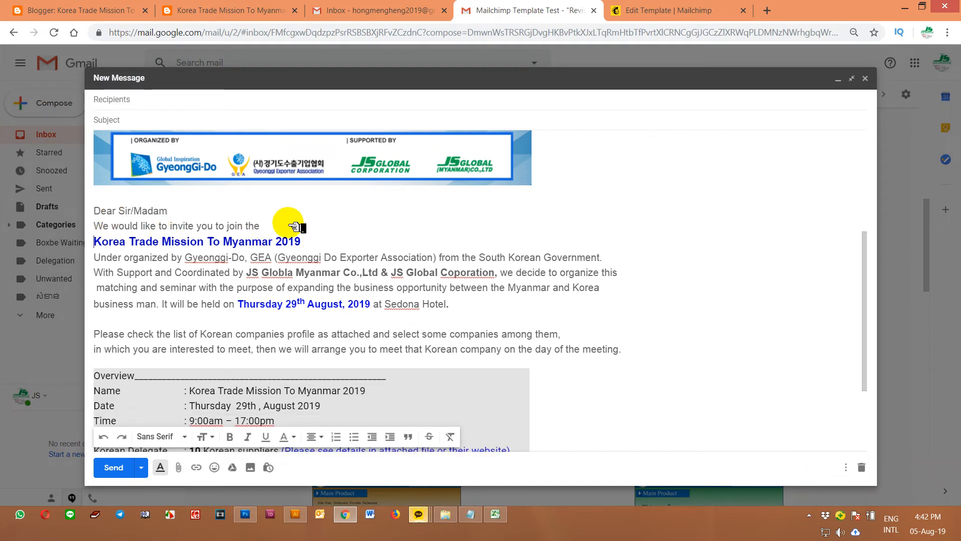
{"action": "key", "text": "Delete"}
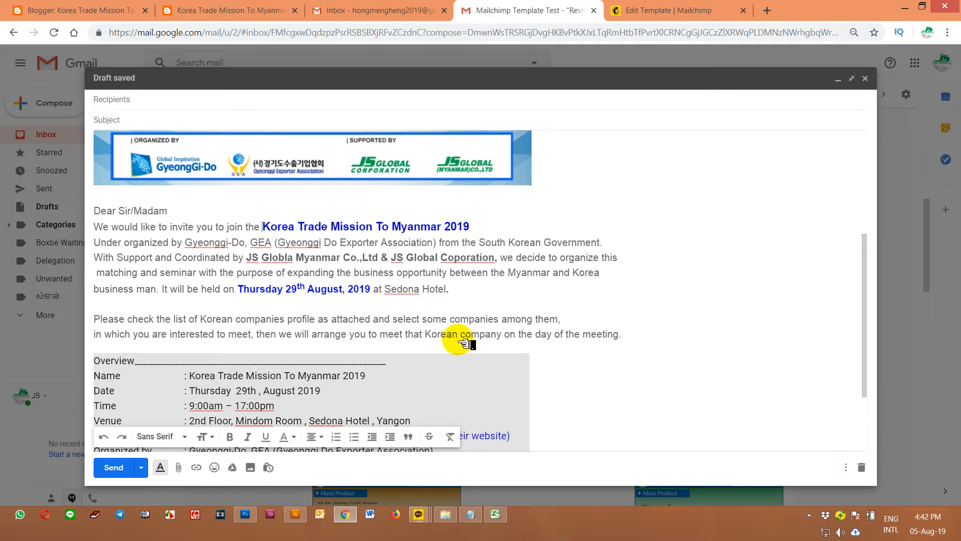
- Minimize the draft and copy the closing text of the received email, from It is a good chance through the Blog contact line
{"action": "scroll", "coordinate": [466, 344], "scroll_direction": "down", "scroll_amount": 2}
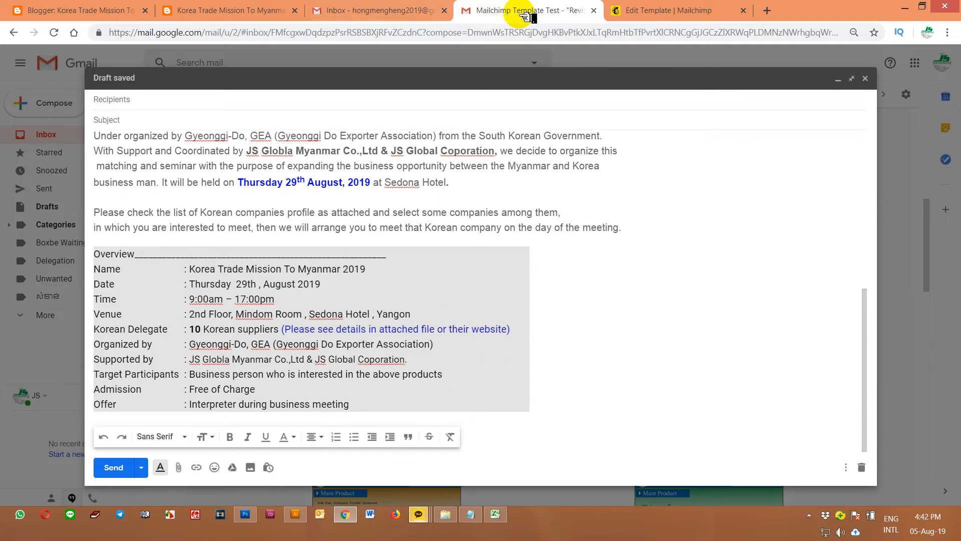
{"action": "left_click", "coordinate": [396, 6]}
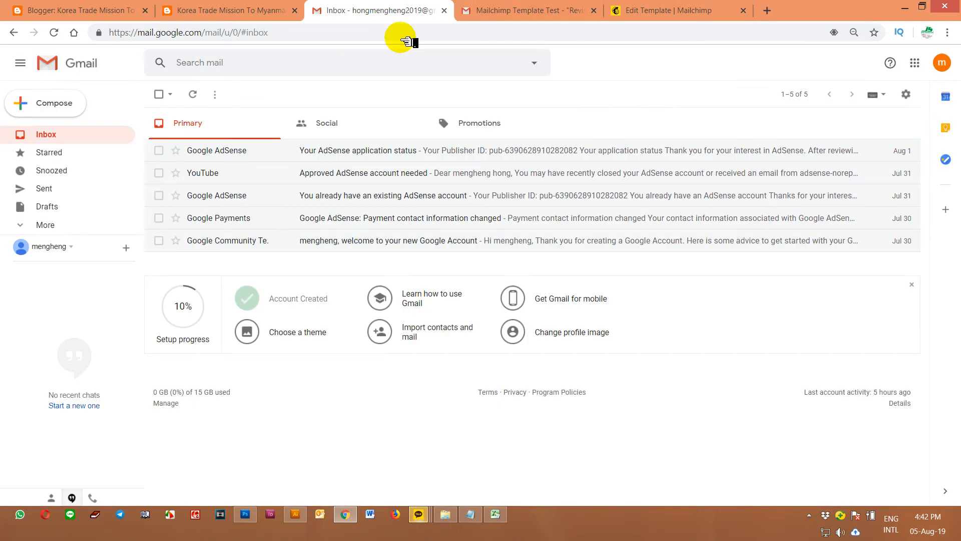
{"action": "left_click", "coordinate": [491, 11]}
{"action": "left_click", "coordinate": [838, 79]}
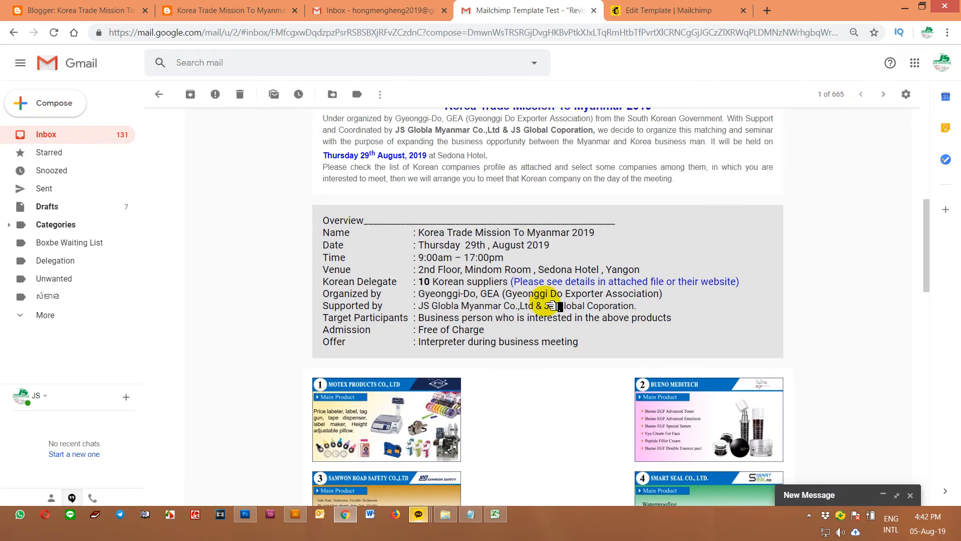
{"action": "scroll", "coordinate": [548, 303], "scroll_direction": "down", "scroll_amount": 8}
{"action": "scroll", "coordinate": [547, 303], "scroll_direction": "down", "scroll_amount": 5}
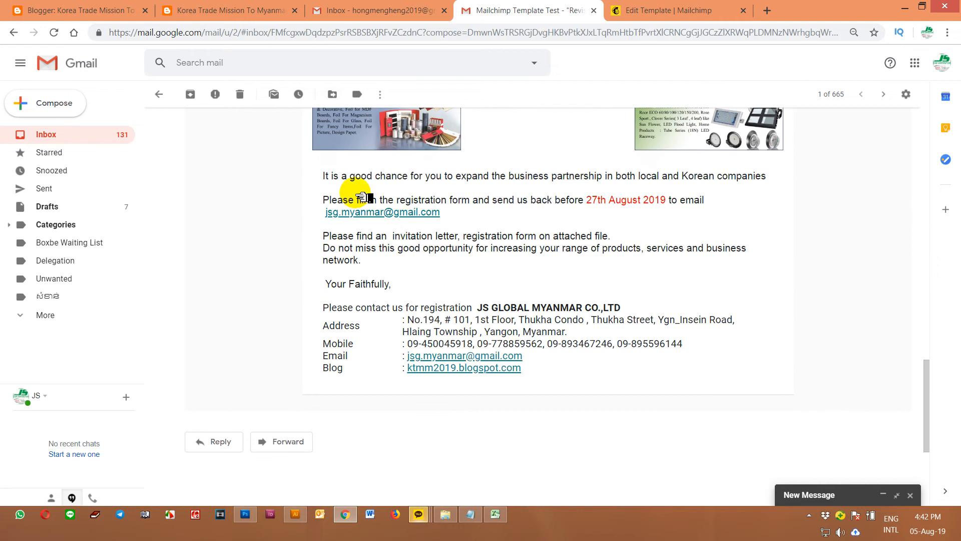
{"action": "left_click_drag", "start_coordinate": [324, 176], "coordinate": [554, 369]}
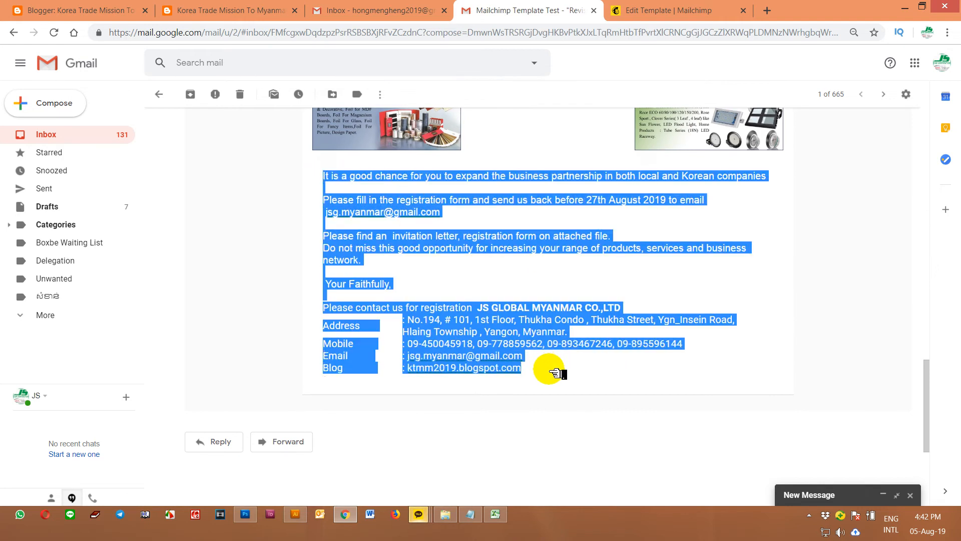
{"action": "right_click", "coordinate": [504, 334]}
{"action": "left_click", "coordinate": [527, 342]}
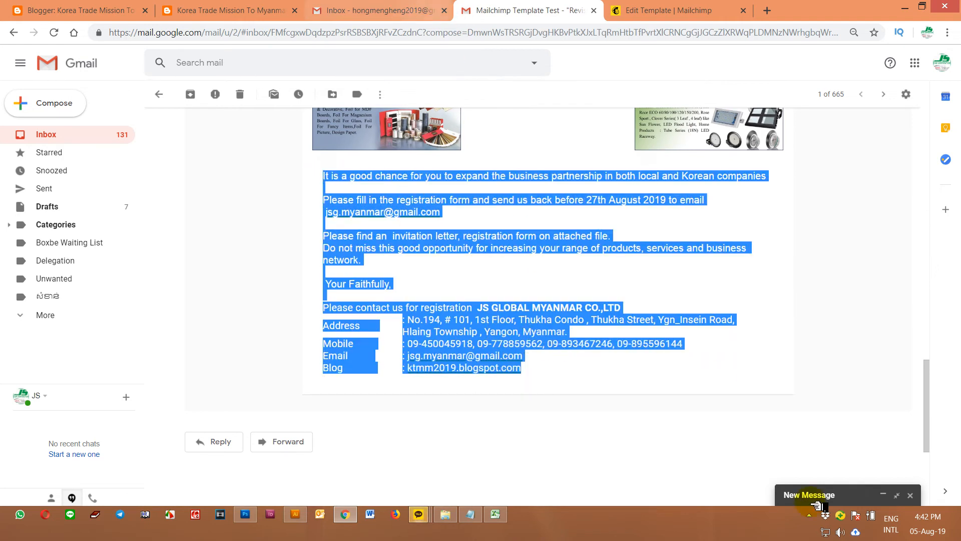
- Open the draft in the enlarged compose view and paste the closing text and contact details below the Overview block
{"action": "left_click", "coordinate": [902, 501]}
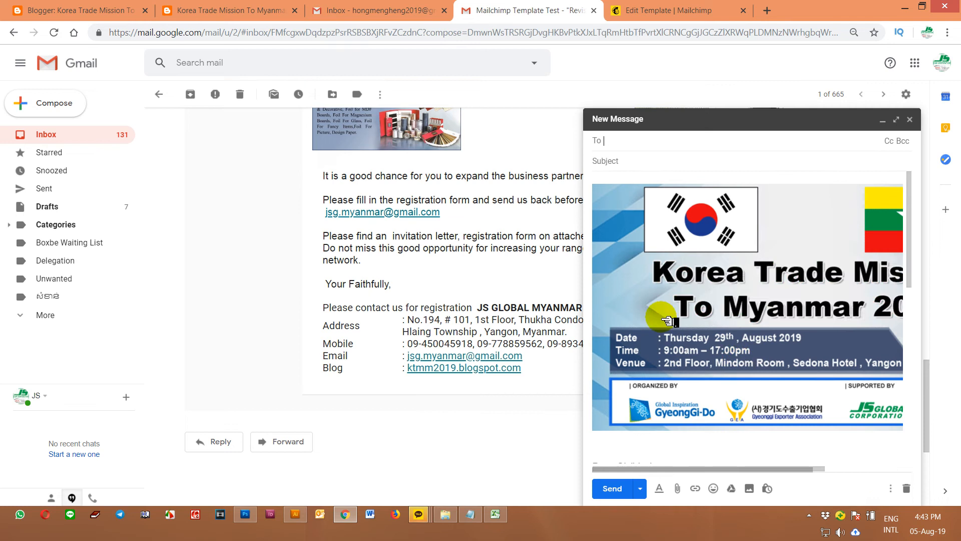
{"action": "left_click", "coordinate": [898, 120]}
{"action": "scroll", "coordinate": [546, 336], "scroll_direction": "down", "scroll_amount": 6}
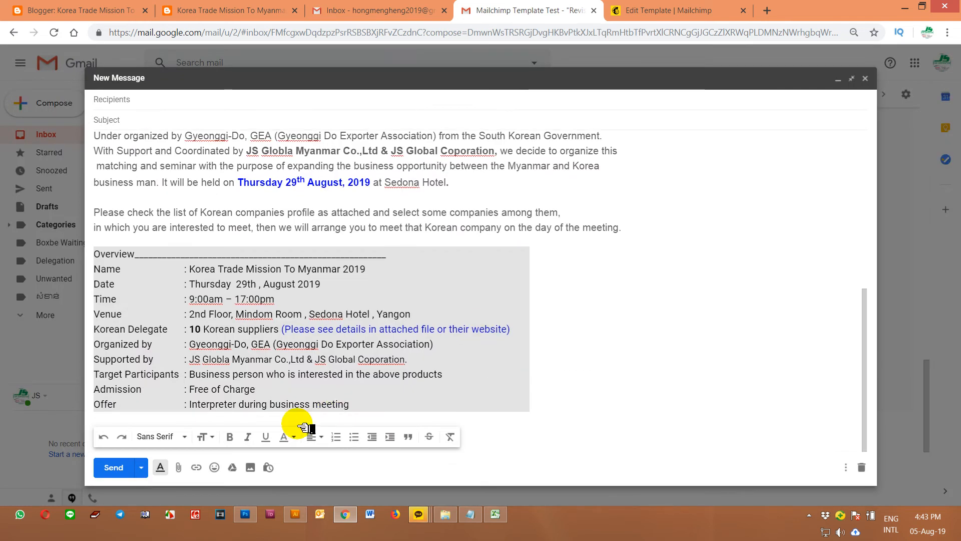
{"action": "scroll", "coordinate": [303, 422], "scroll_direction": "down", "scroll_amount": 5}
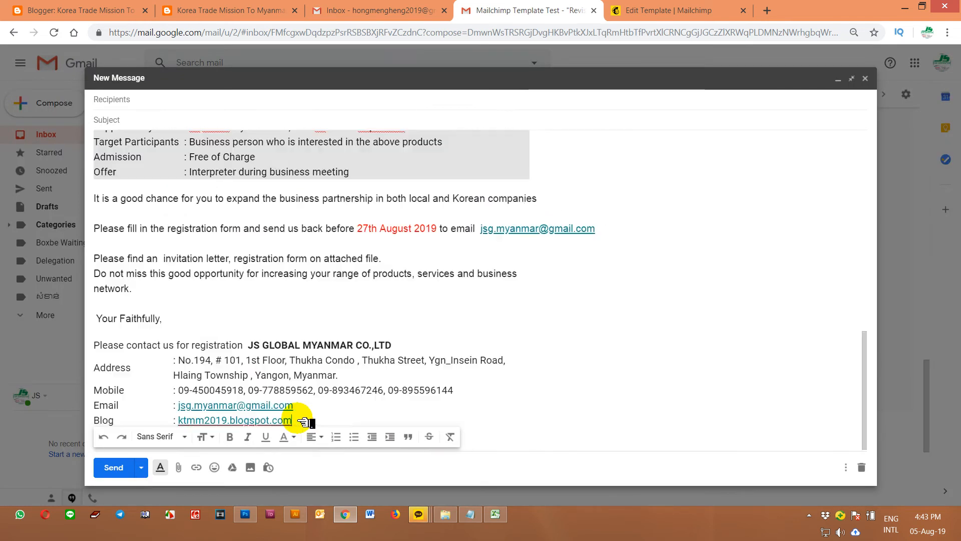
{"action": "left_click", "coordinate": [300, 421]}
- Break the registration form sentence after 27th August 2019 so that the email address part starts a new line
{"action": "scroll", "coordinate": [374, 313], "scroll_direction": "up", "scroll_amount": 3}
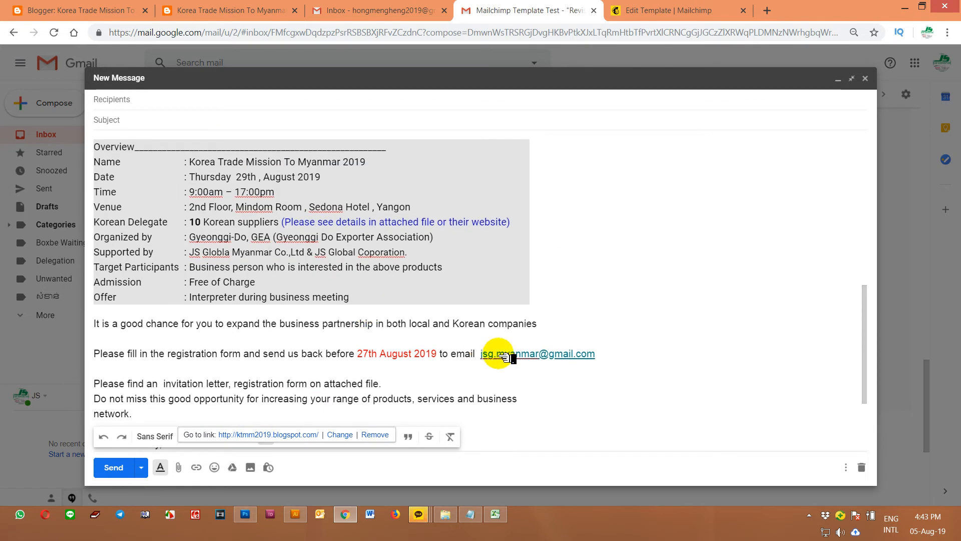
{"action": "left_click", "coordinate": [441, 354]}
{"action": "key", "text": "Return"}
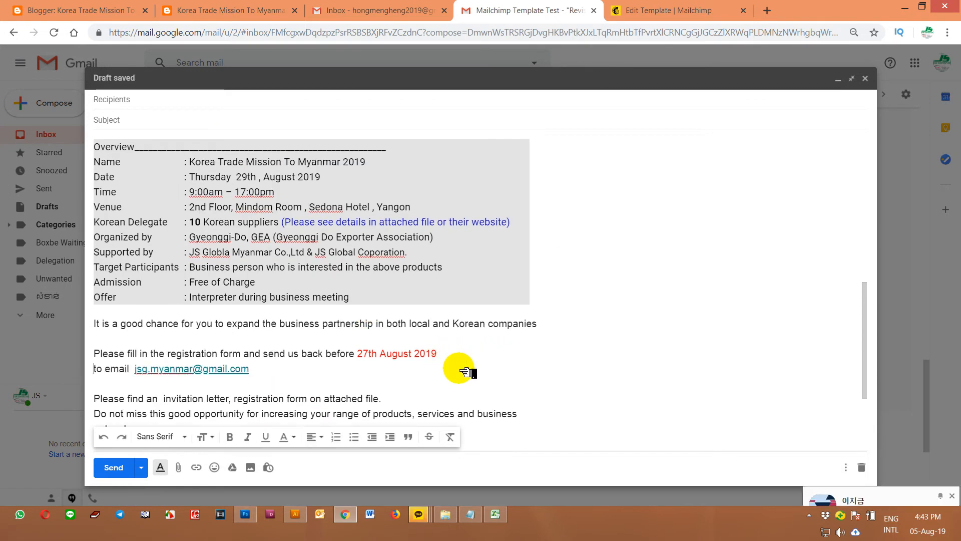
- Review the draft's layout and add a blank line between the Overview block and the It is a good chance sentence
{"action": "scroll", "coordinate": [467, 370], "scroll_direction": "down", "scroll_amount": 3}
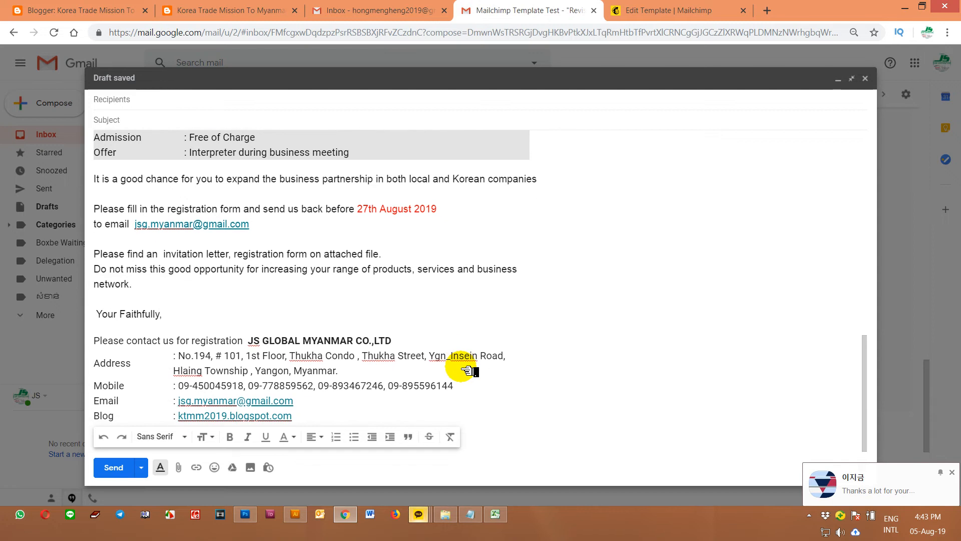
{"action": "scroll", "coordinate": [465, 357], "scroll_direction": "up", "scroll_amount": 5}
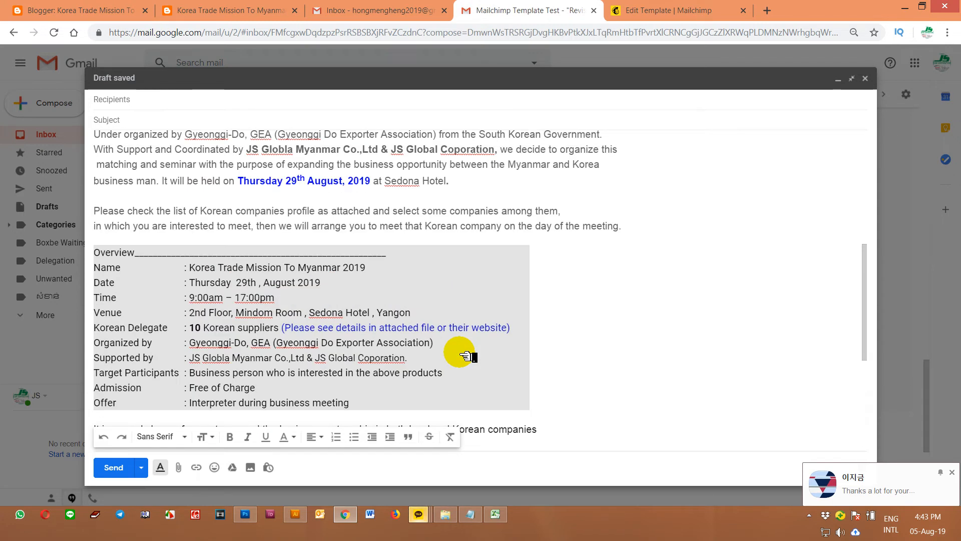
{"action": "scroll", "coordinate": [463, 356], "scroll_direction": "up", "scroll_amount": 3}
{"action": "left_click", "coordinate": [453, 210]}
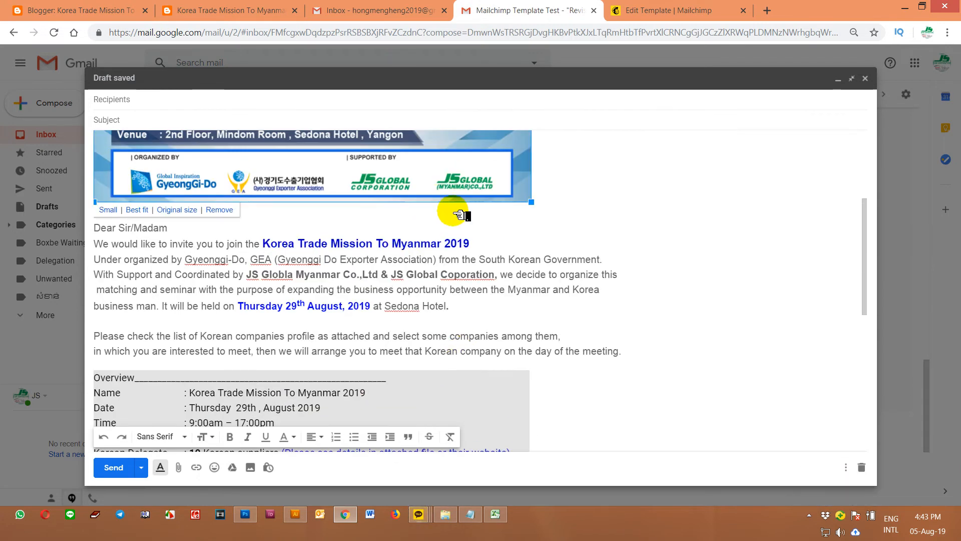
{"action": "scroll", "coordinate": [460, 245], "scroll_direction": "up", "scroll_amount": 3}
{"action": "scroll", "coordinate": [463, 248], "scroll_direction": "down", "scroll_amount": 7}
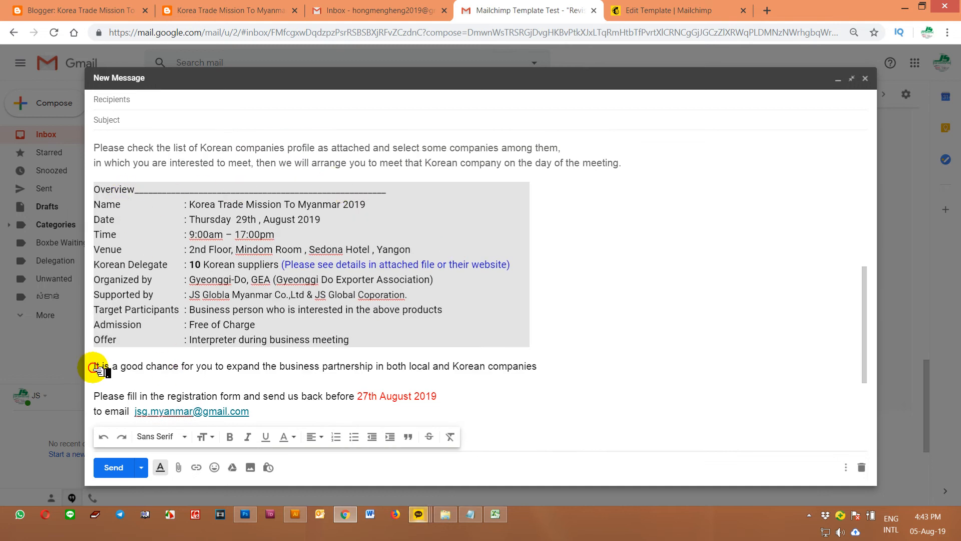
{"action": "left_click", "coordinate": [109, 357]}
{"action": "key", "text": "Return"}
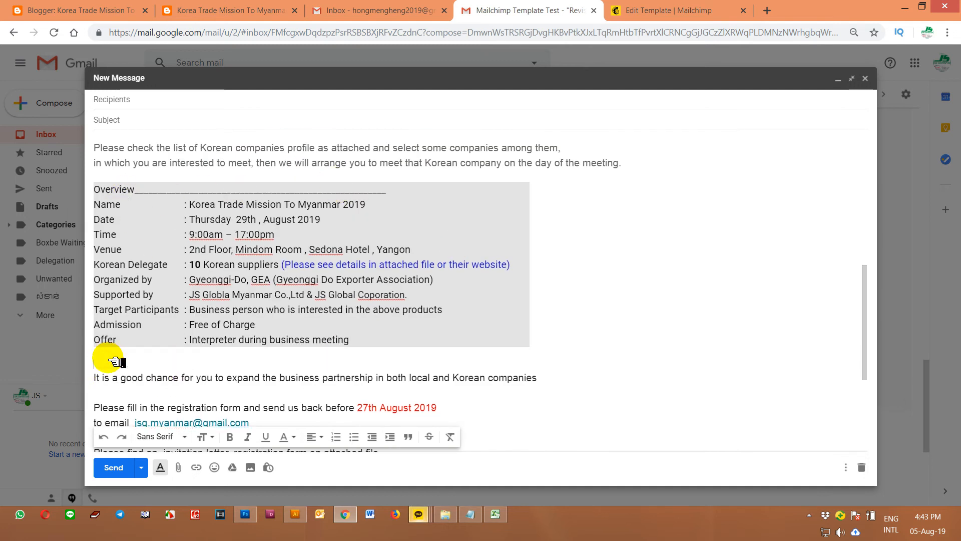
- Upload 01-MOTEX-PRODUCTS-CO-LTD.jpg from the Summary Design folder as an inline image on the blank line below the Overview block
{"action": "left_click", "coordinate": [251, 469]}
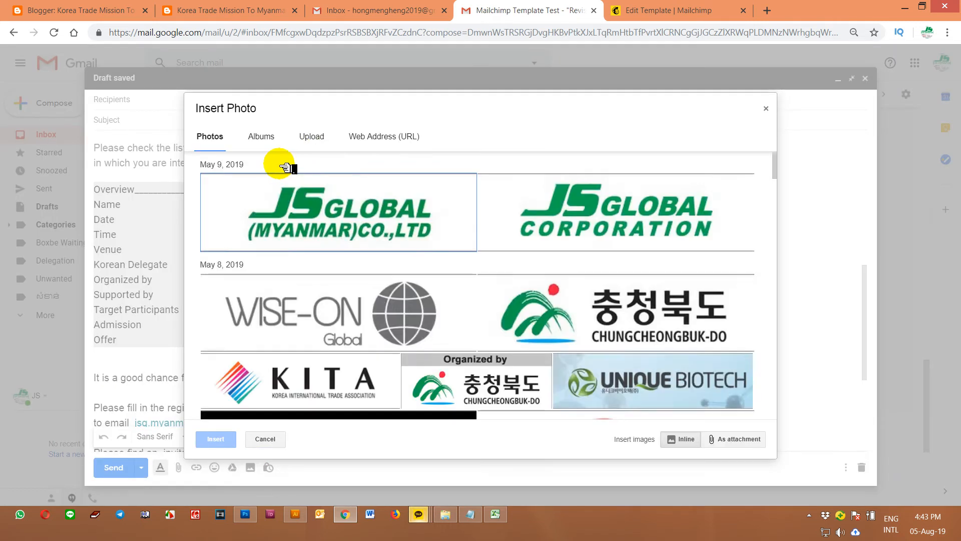
{"action": "left_click", "coordinate": [312, 137]}
{"action": "left_click", "coordinate": [514, 304]}
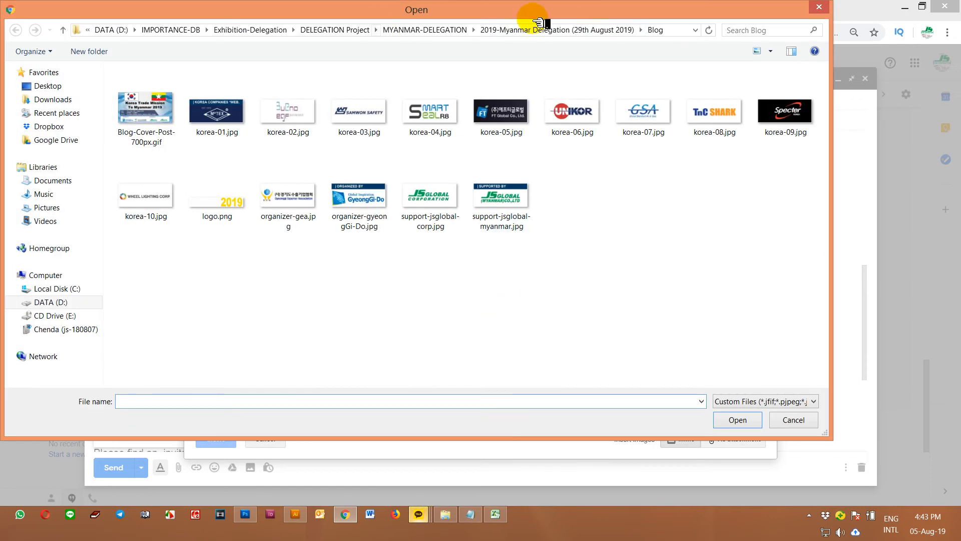
{"action": "left_click", "coordinate": [539, 28]}
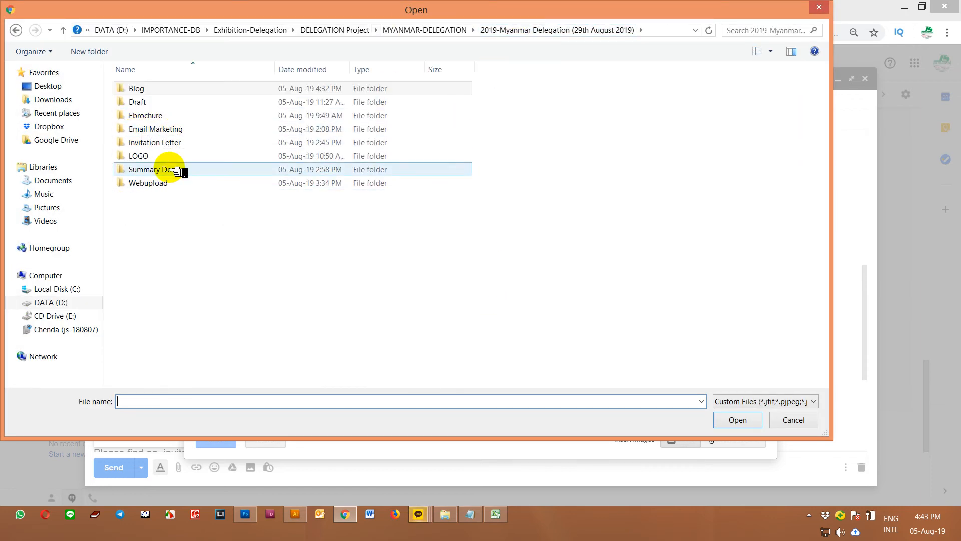
{"action": "double_click", "coordinate": [167, 170]}
{"action": "left_click", "coordinate": [220, 98]}
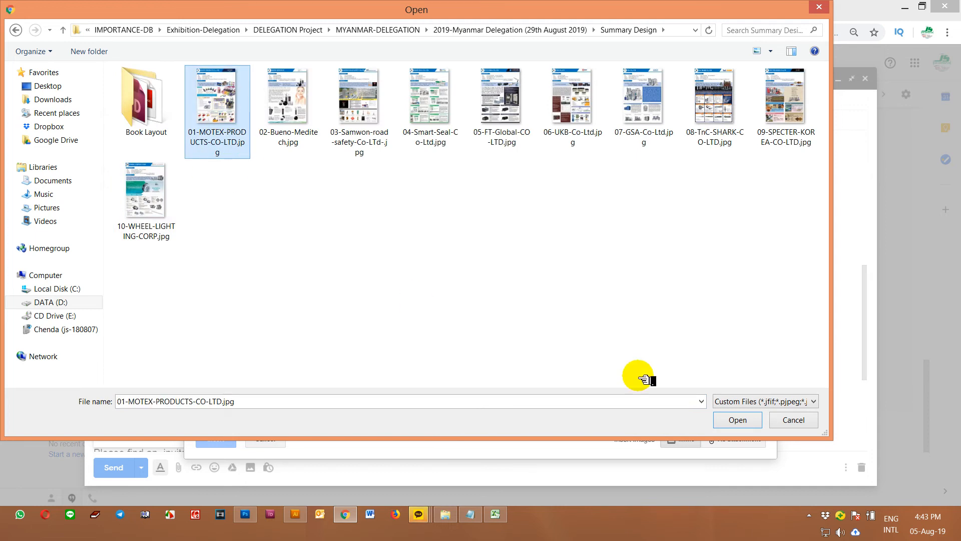
{"action": "left_click", "coordinate": [738, 421]}
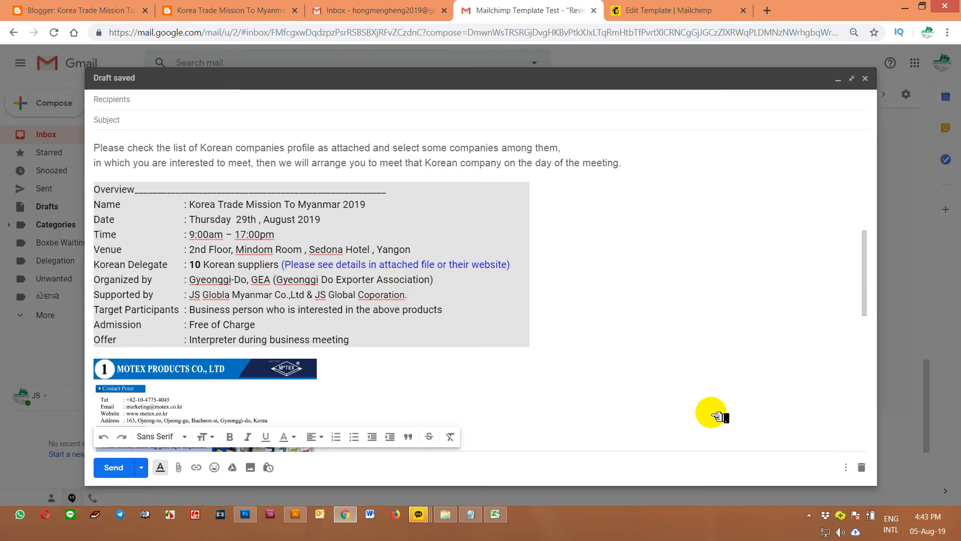
- Enlarge the MOTEX PRODUCTS image proportionally to about the width of the grey Overview block and check the draft's layout
{"action": "scroll", "coordinate": [410, 379], "scroll_direction": "down", "scroll_amount": 2}
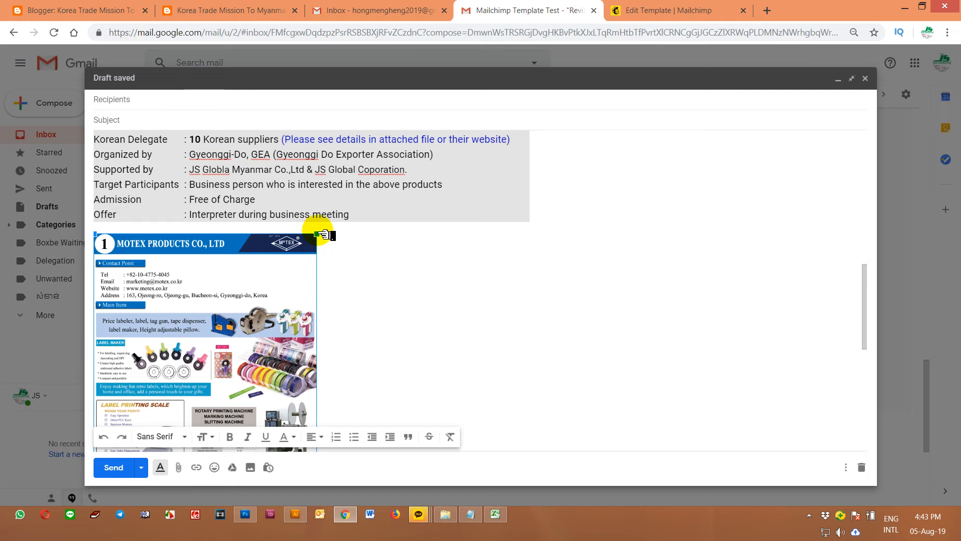
{"action": "left_click_drag", "start_coordinate": [318, 233], "coordinate": [527, 228]}
{"action": "scroll", "coordinate": [456, 329], "scroll_direction": "down", "scroll_amount": 6}
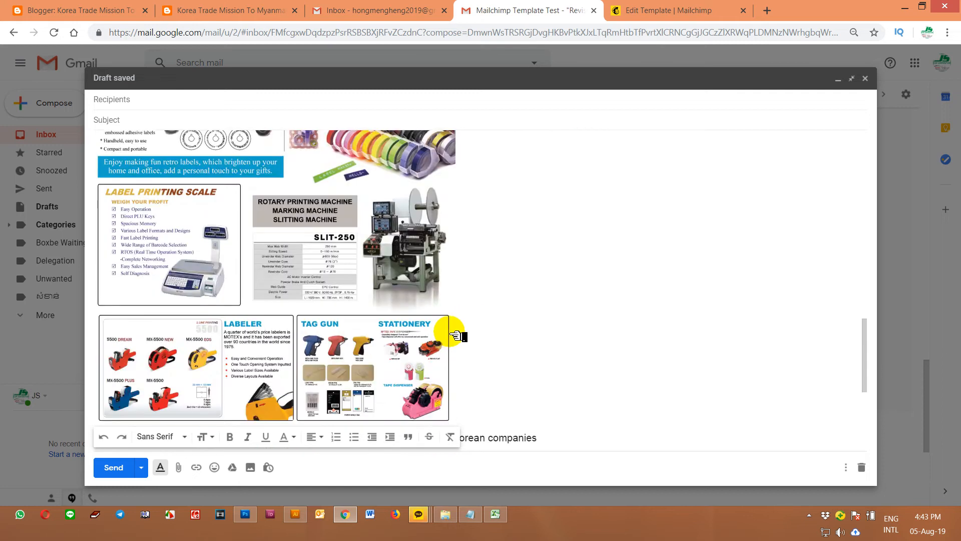
{"action": "scroll", "coordinate": [455, 332], "scroll_direction": "up", "scroll_amount": 6}
{"action": "left_click", "coordinate": [423, 336]}
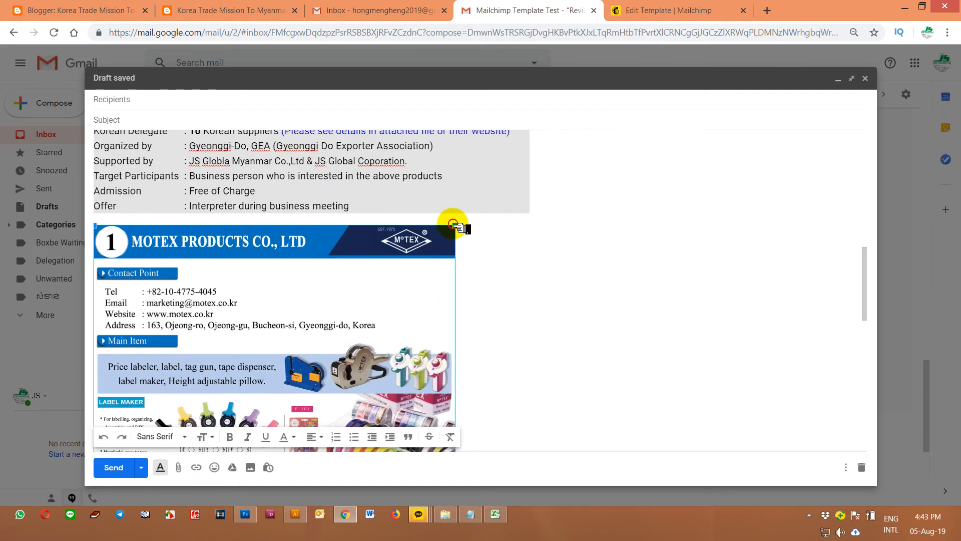
{"action": "left_click_drag", "start_coordinate": [454, 225], "coordinate": [556, 145]}
{"action": "scroll", "coordinate": [480, 300], "scroll_direction": "down", "scroll_amount": 8}
{"action": "scroll", "coordinate": [478, 338], "scroll_direction": "up", "scroll_amount": 11}
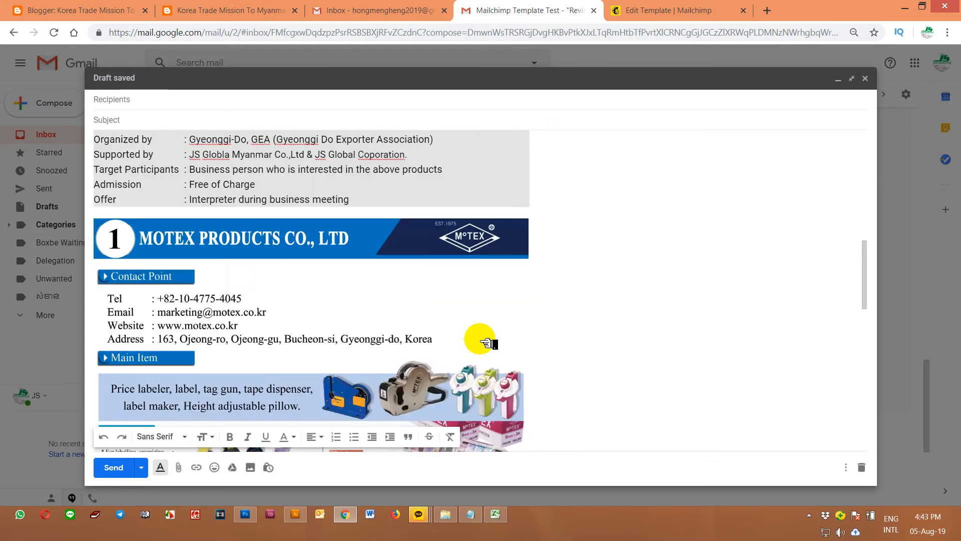
{"action": "scroll", "coordinate": [483, 348], "scroll_direction": "up", "scroll_amount": 10}
{"action": "scroll", "coordinate": [483, 348], "scroll_direction": "down", "scroll_amount": 9}
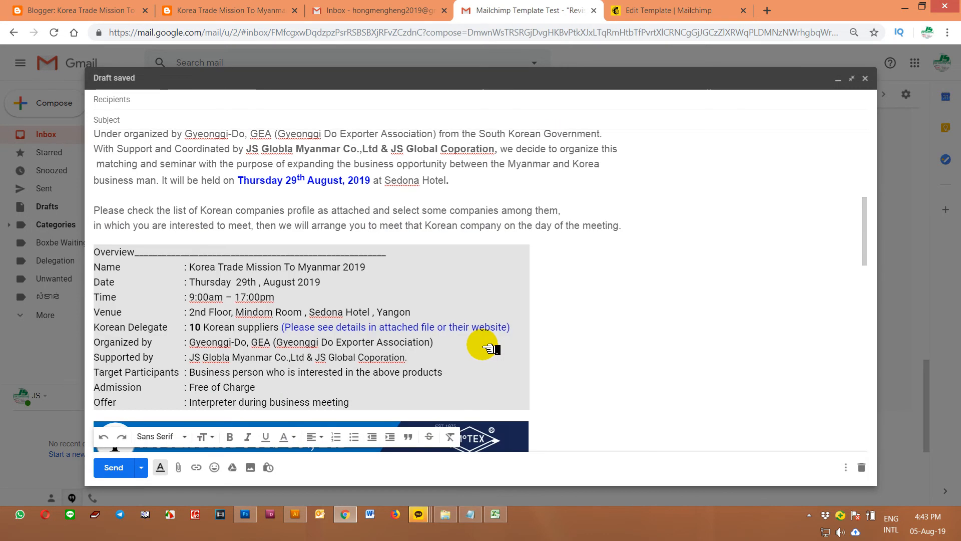
- Review the draft from the banner and Overview block down through the MOTEX PRODUCTS image to the registration contact details
{"action": "scroll", "coordinate": [550, 241], "scroll_direction": "up", "scroll_amount": 1}
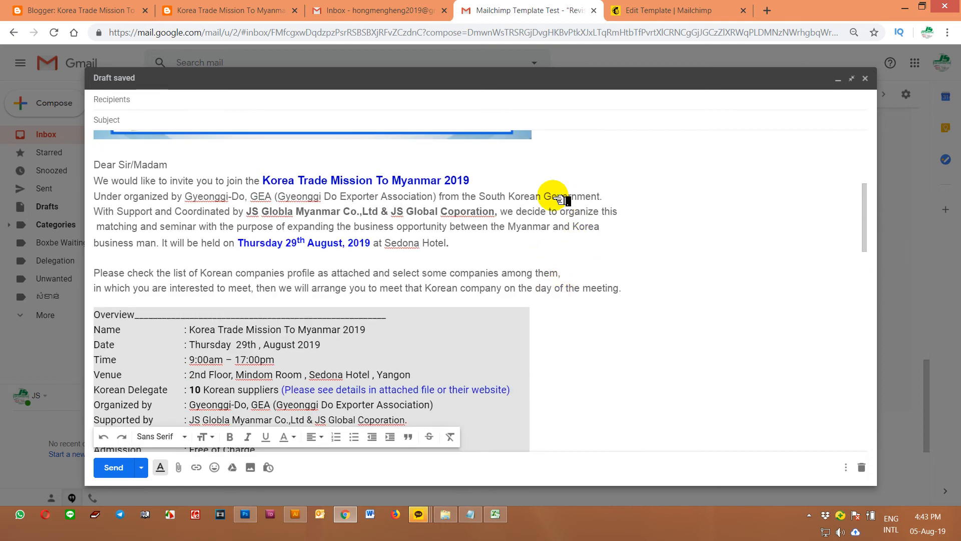
{"action": "scroll", "coordinate": [583, 277], "scroll_direction": "down", "scroll_amount": 4}
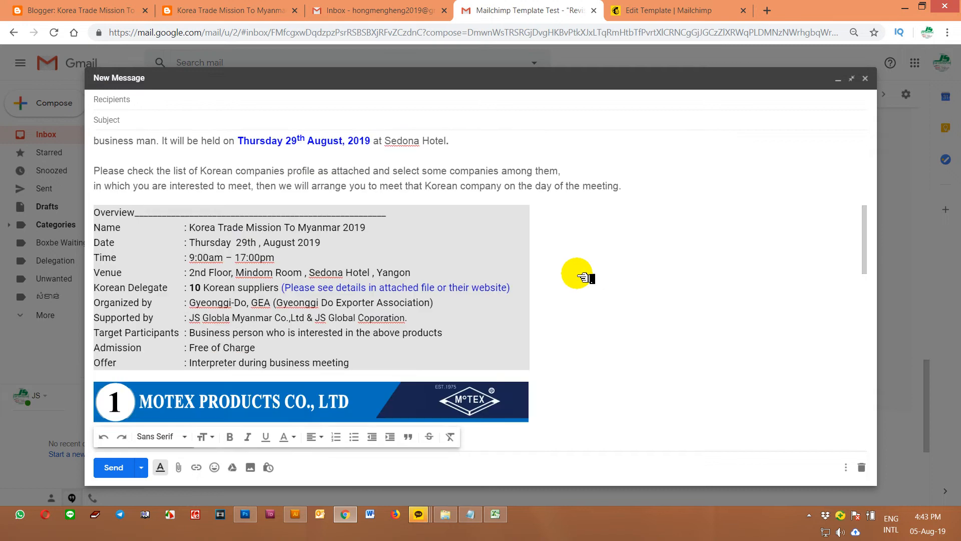
{"action": "scroll", "coordinate": [584, 277], "scroll_direction": "up", "scroll_amount": 3}
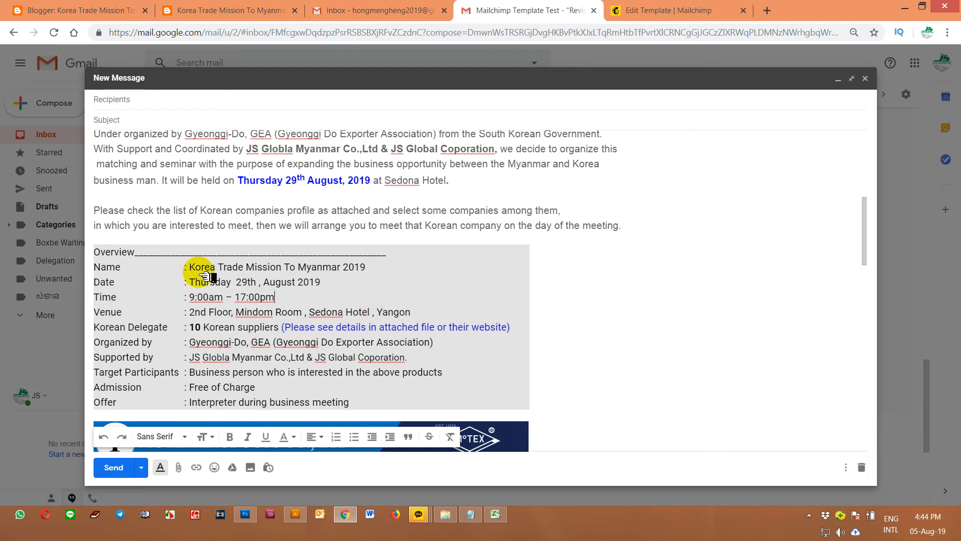
{"action": "left_click_drag", "start_coordinate": [99, 250], "coordinate": [326, 287]}
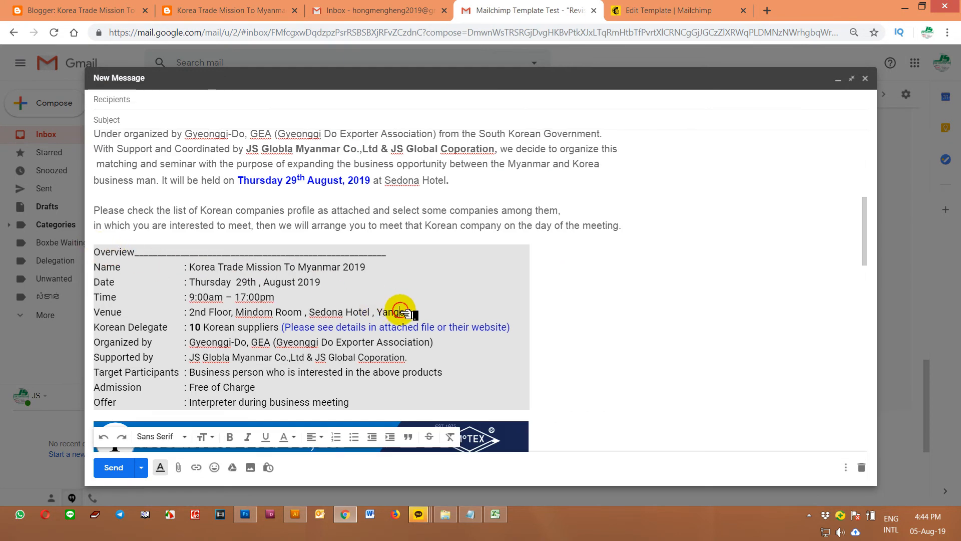
{"action": "left_click_drag", "start_coordinate": [395, 402], "coordinate": [102, 251]}
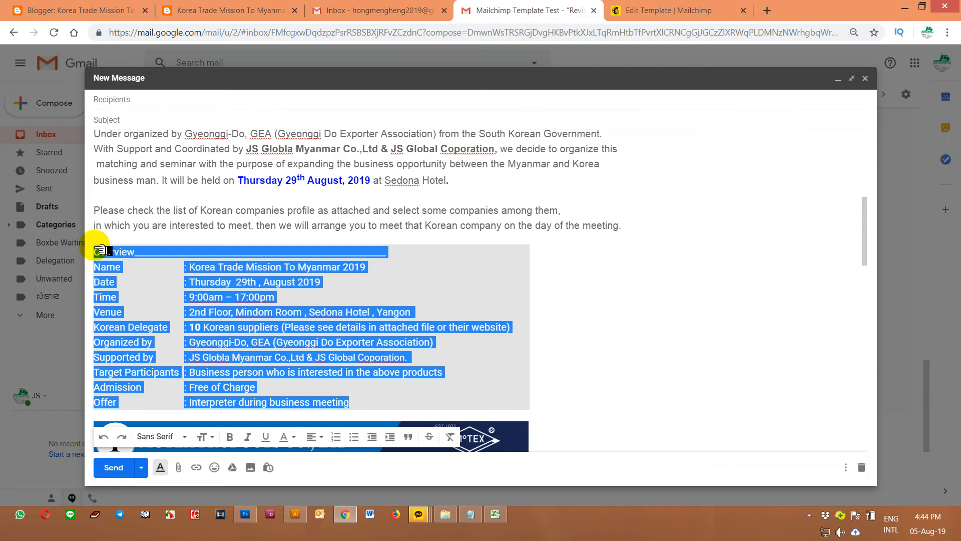
{"action": "left_click", "coordinate": [543, 325]}
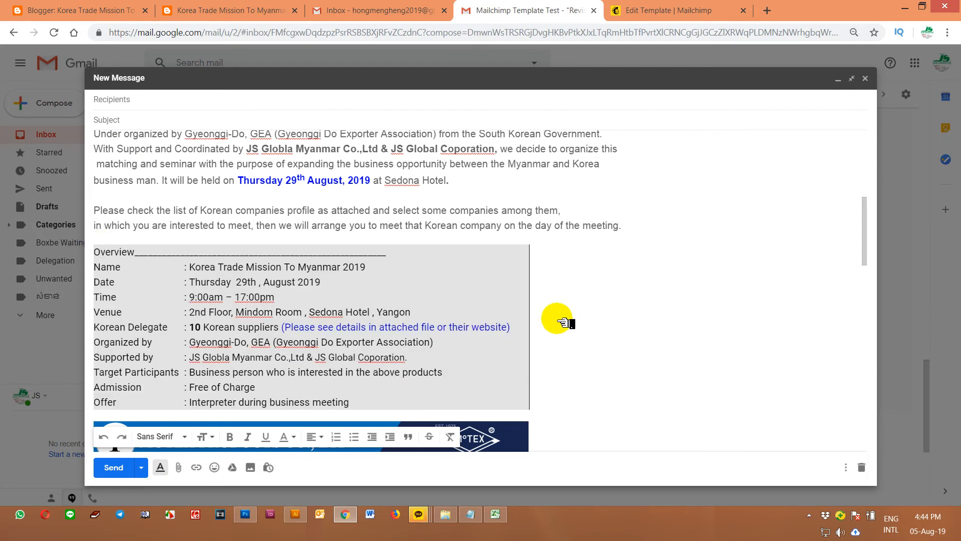
{"action": "scroll", "coordinate": [551, 286], "scroll_direction": "up", "scroll_amount": 3}
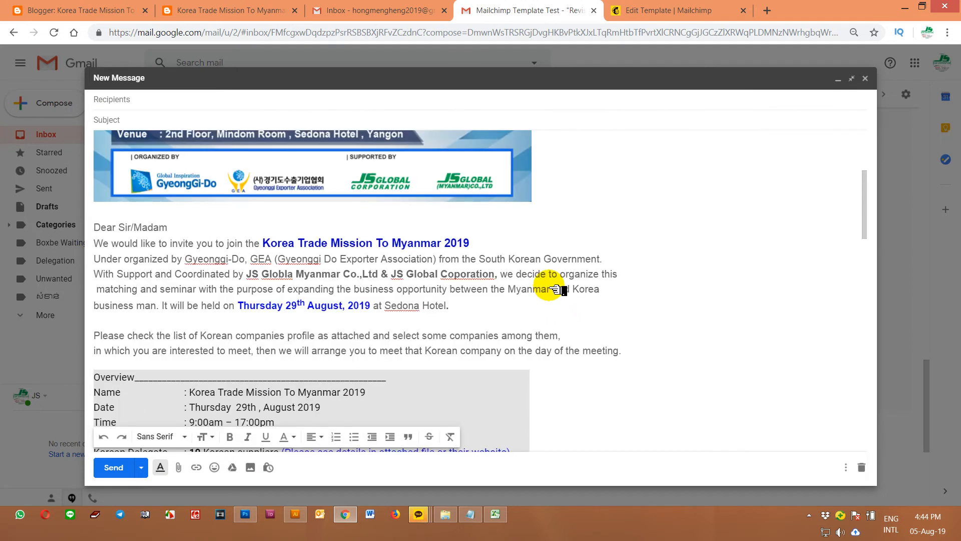
{"action": "scroll", "coordinate": [551, 289], "scroll_direction": "down", "scroll_amount": 6}
{"action": "scroll", "coordinate": [551, 289], "scroll_direction": "up", "scroll_amount": 5}
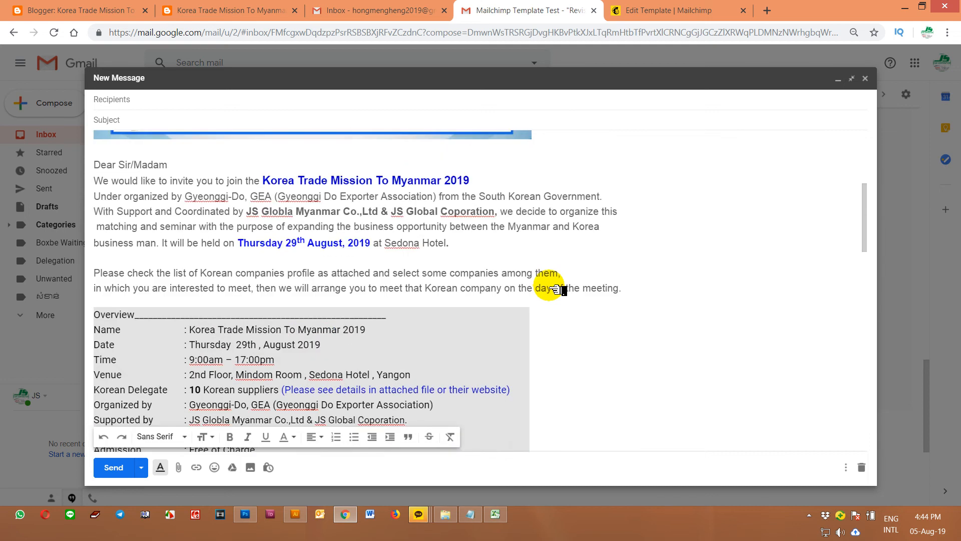
{"action": "scroll", "coordinate": [556, 290], "scroll_direction": "down", "scroll_amount": 15}
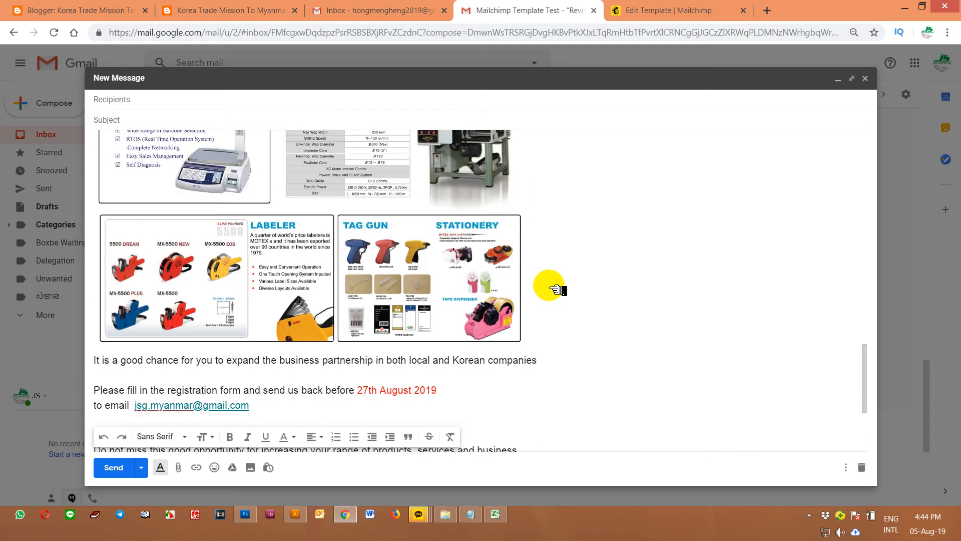
{"action": "scroll", "coordinate": [553, 286], "scroll_direction": "down", "scroll_amount": 5}
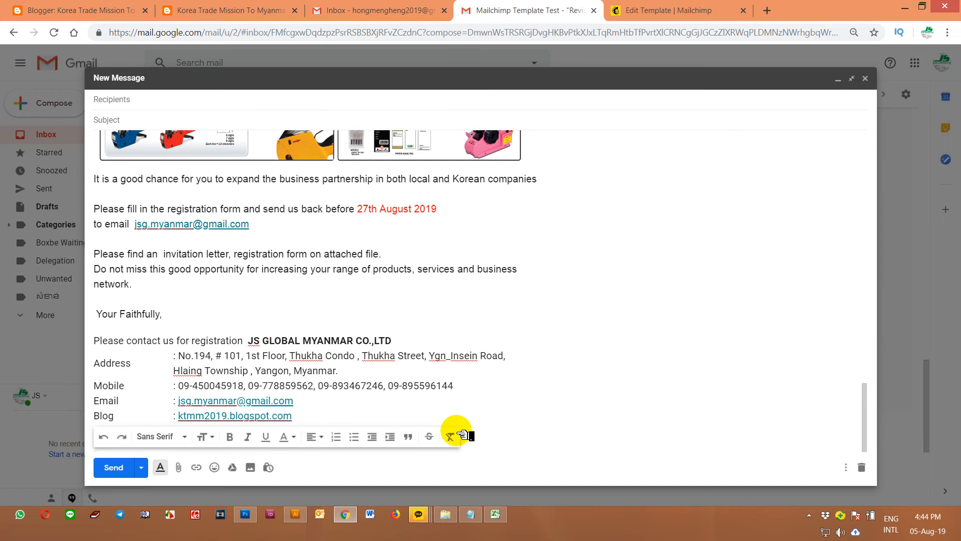
- Attach KTMM_2019_Application_Form.docx, KTMM_2019_Invitation_Letter.pdf and ktmm2019_ebrochure.pdf from the Webupload folder to the draft
{"action": "left_click", "coordinate": [445, 514]}
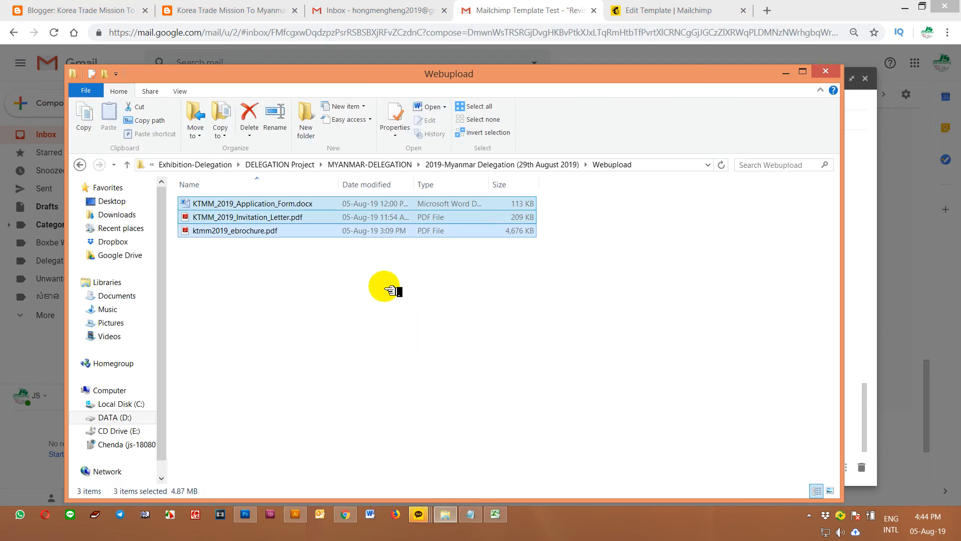
{"action": "left_click_drag", "start_coordinate": [235, 231], "coordinate": [600, 341]}
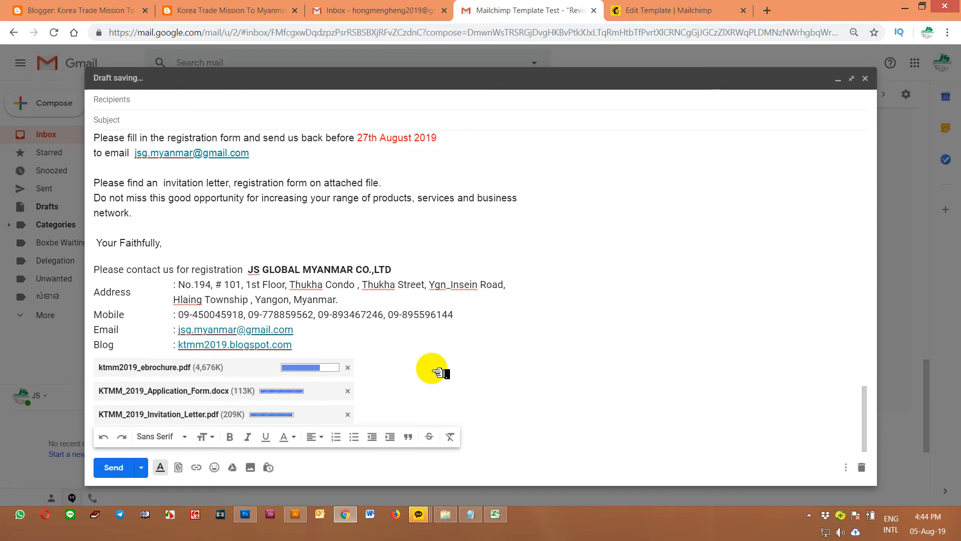
{"action": "scroll", "coordinate": [429, 369], "scroll_direction": "up", "scroll_amount": 3}
{"action": "scroll", "coordinate": [436, 369], "scroll_direction": "down", "scroll_amount": 3}
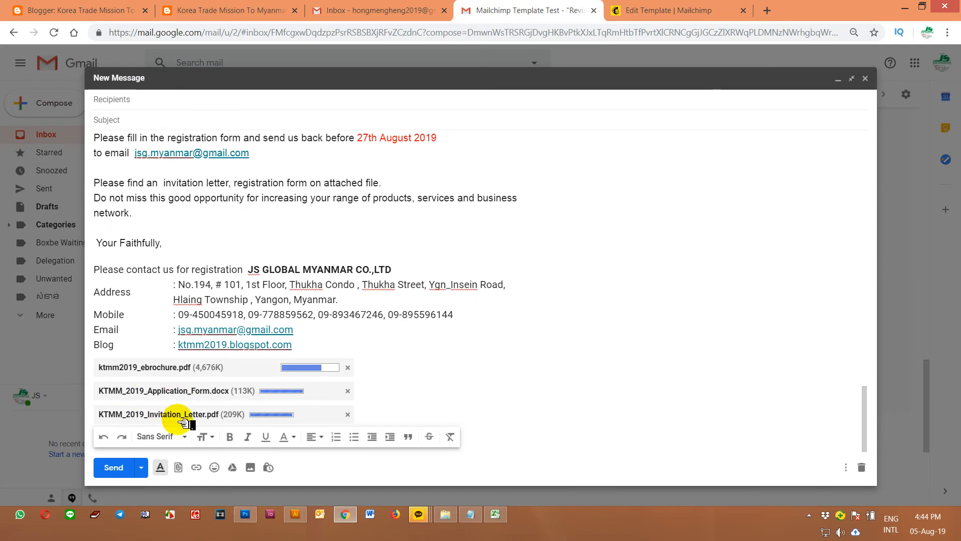
- Address the draft to the contact with the company's Myanmar e-mail and add the JS Global contact as Cc
{"action": "scroll", "coordinate": [461, 323], "scroll_direction": "up", "scroll_amount": 5}
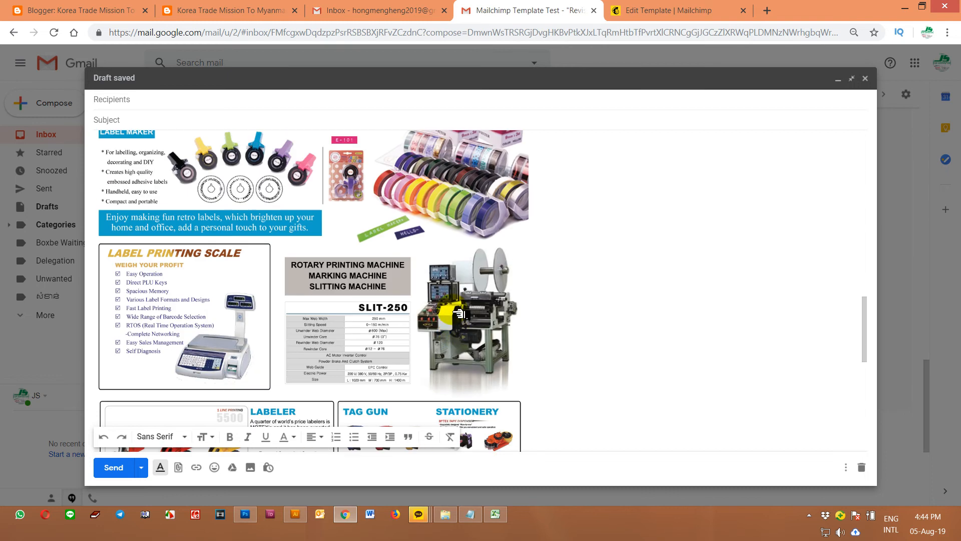
{"action": "scroll", "coordinate": [534, 312], "scroll_direction": "up", "scroll_amount": 10}
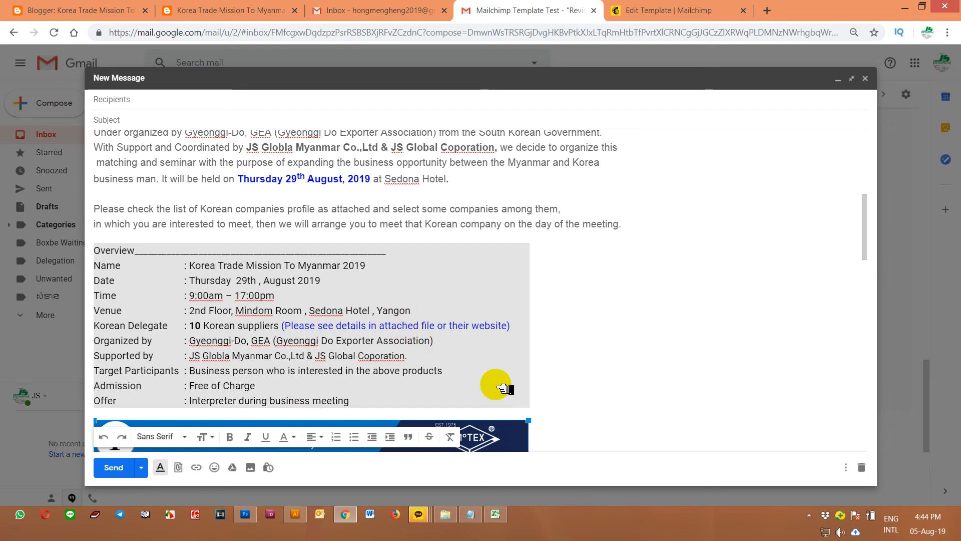
{"action": "scroll", "coordinate": [502, 389], "scroll_direction": "up", "scroll_amount": 6}
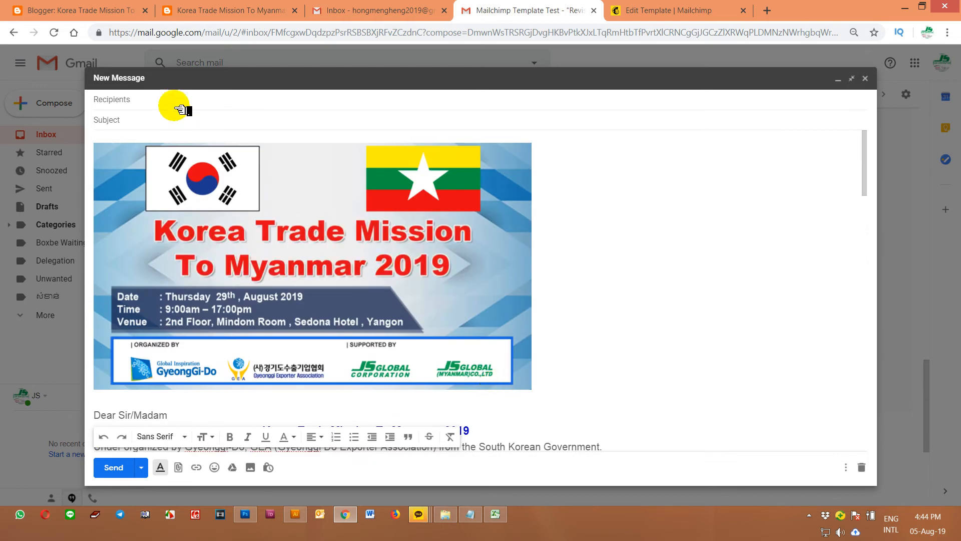
{"action": "left_click", "coordinate": [180, 110]}
{"action": "type", "text": "j"}
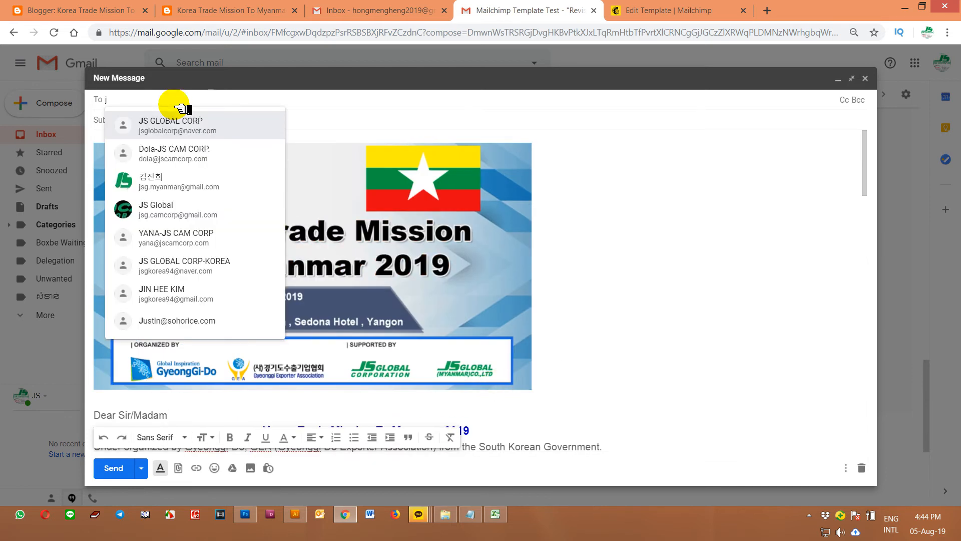
{"action": "left_click", "coordinate": [182, 181]}
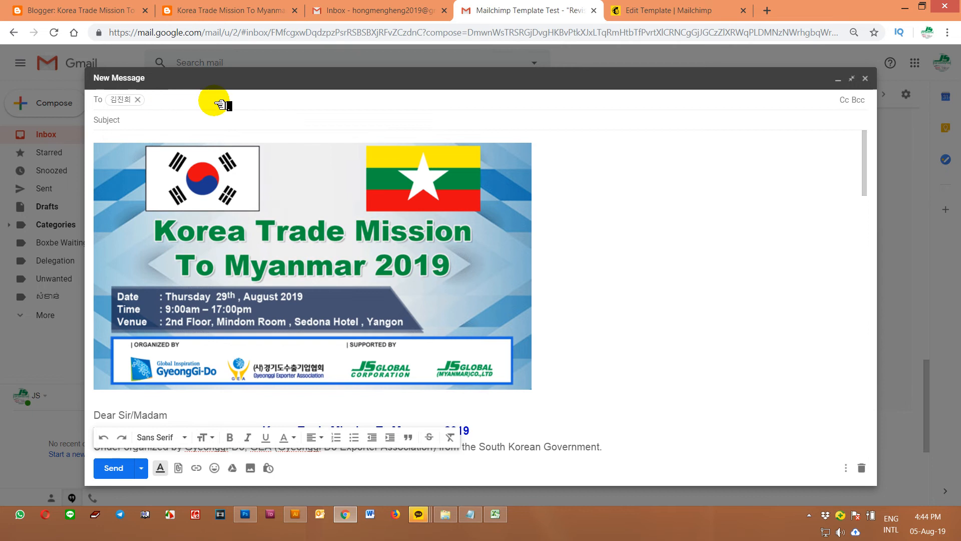
{"action": "left_click", "coordinate": [845, 100]}
{"action": "type", "text": "j"}
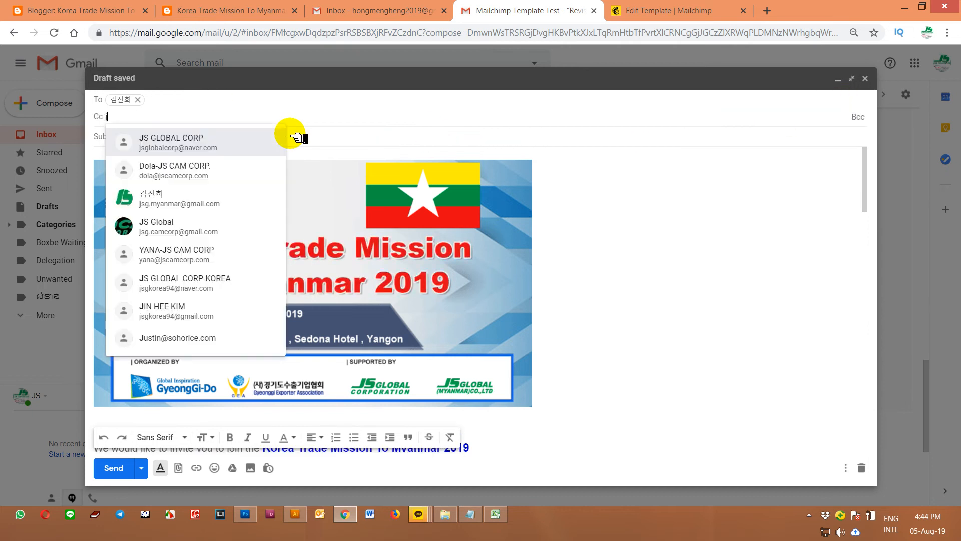
{"action": "left_click", "coordinate": [211, 228]}
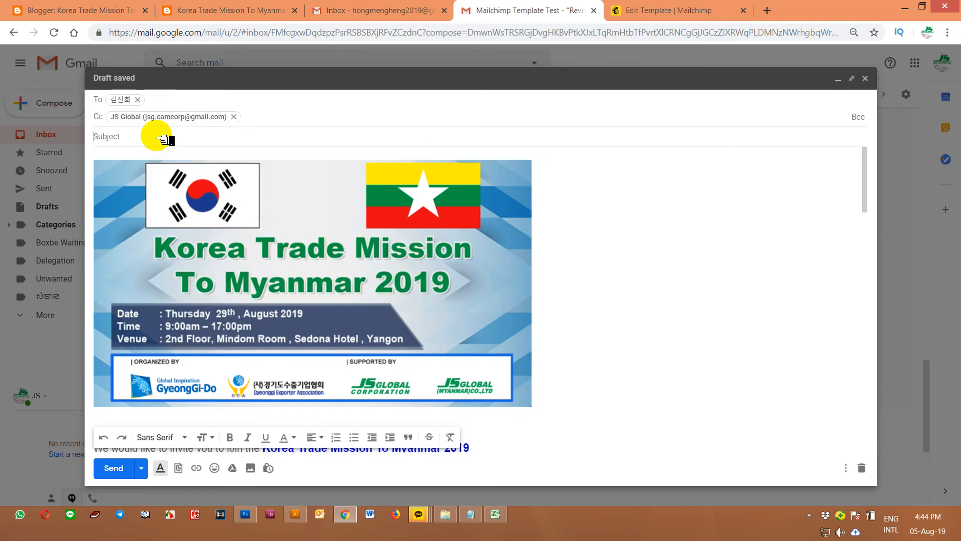
- Enter SAMPLE GENERAL EMAIL as the subject of the draft
{"action": "type", "text": "SAM"}
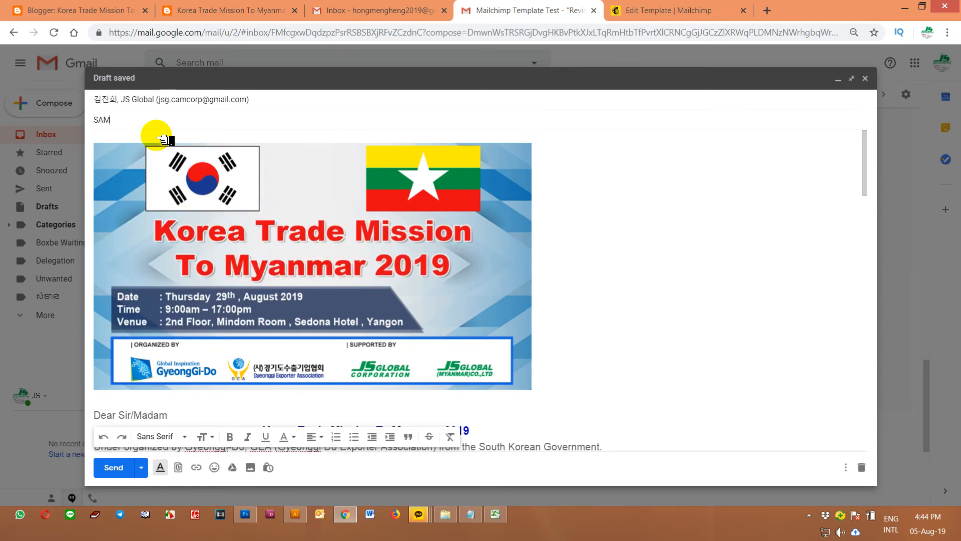
{"action": "type", "text": "PLE GE"}
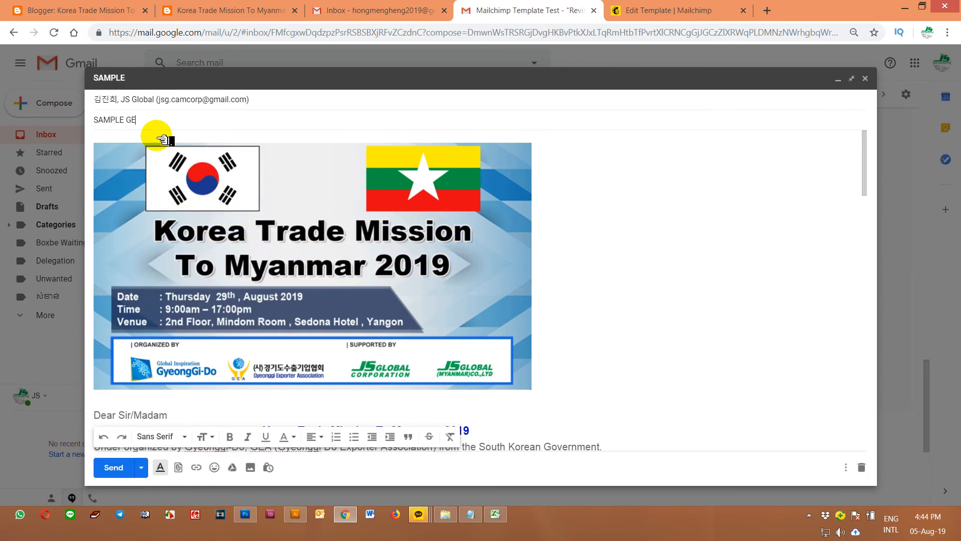
{"action": "type", "text": "RNER"}
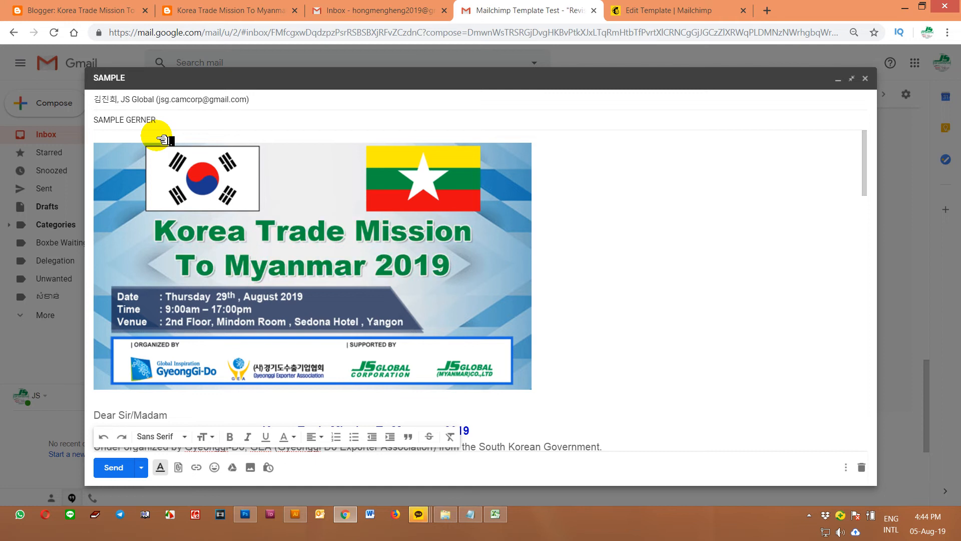
{"action": "key", "text": "BackSpace"}
{"action": "key", "text": "BackSpace"}
{"action": "key", "text": "BackSpace"}
{"action": "key", "text": "BackSpace"}
{"action": "key", "text": "BackSpace"}
{"action": "key", "text": "BackSpace"}
{"action": "type", "text": "G"}
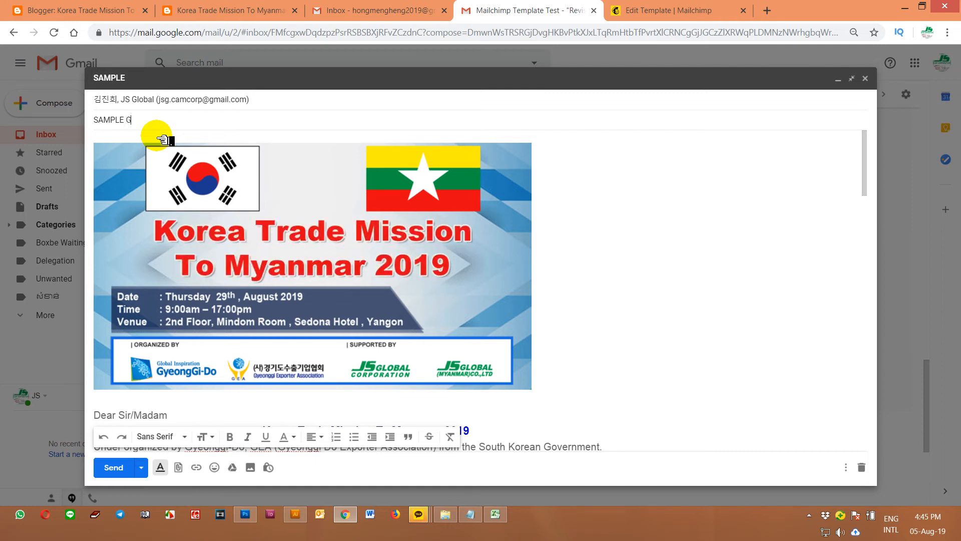
{"action": "type", "text": "ENERAL EMAIL"}
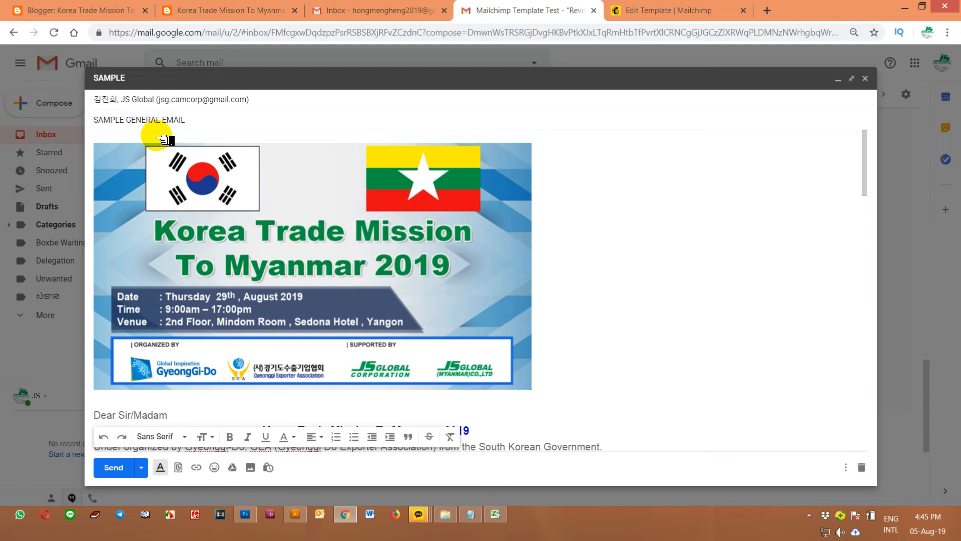
- Extend the start of the subject so that it reads TESTING FROM - SAMPLE GENERAL EMAIL
{"action": "key", "text": "Home"}
{"action": "type", "text": "TESTING "}
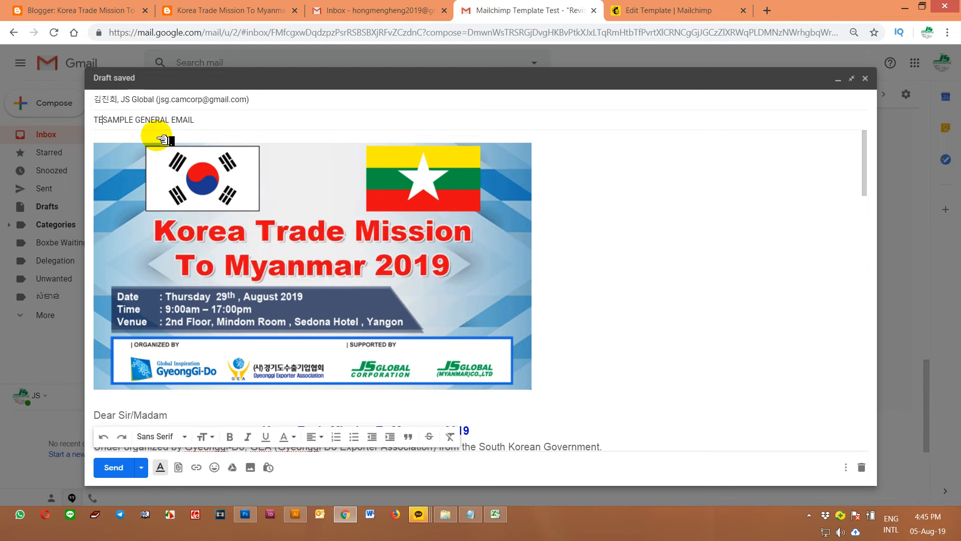
{"action": "type", "text": "-"}
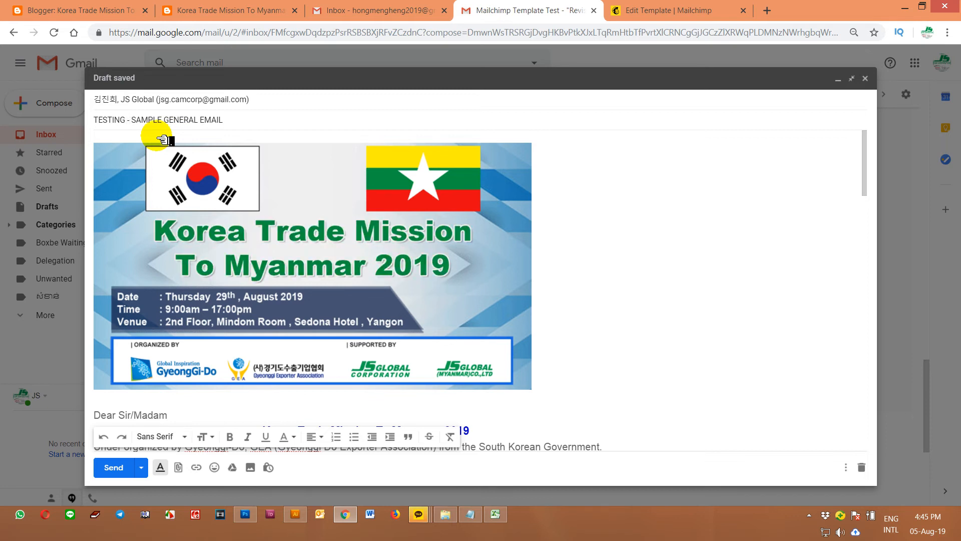
{"action": "key", "text": "Delete"}
{"action": "type", "text": "FROM"}
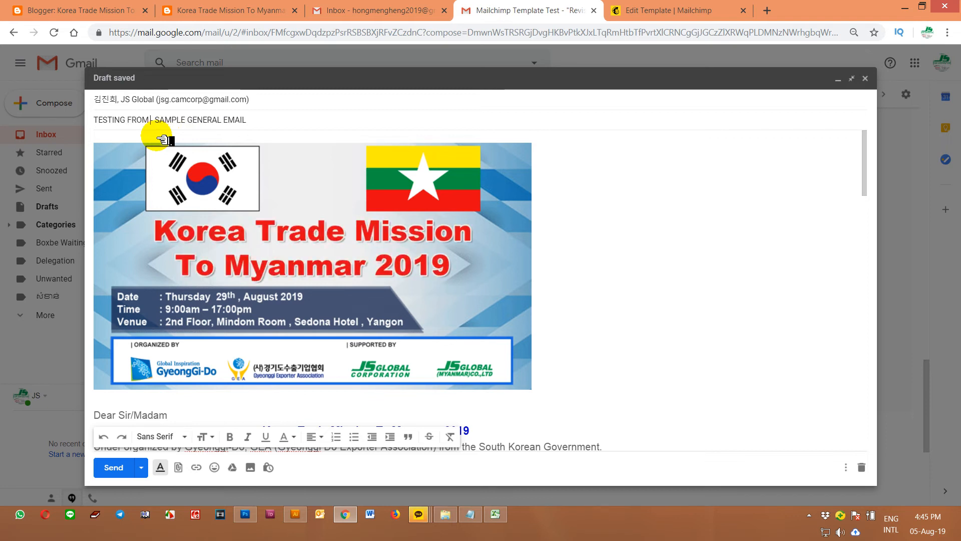
{"action": "type", "text": " -"}
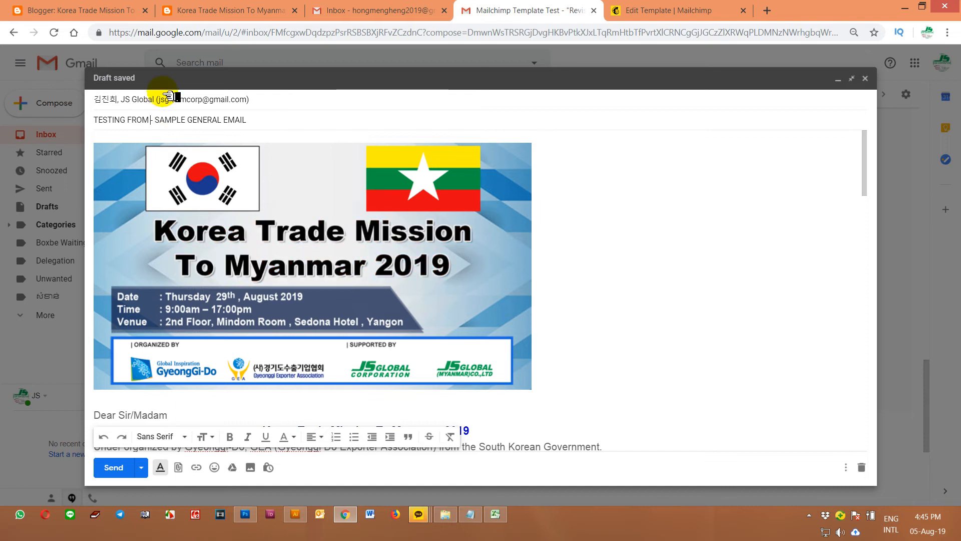
- Check the addressed draft from the banner through the Overview block and MOTEX PRODUCTS image to the closing text
{"action": "scroll", "coordinate": [381, 265], "scroll_direction": "down", "scroll_amount": 2}
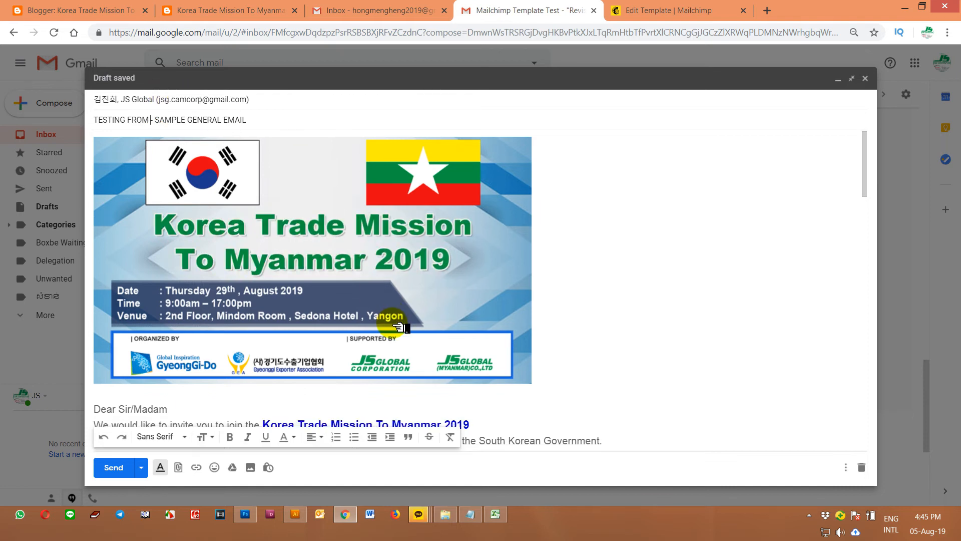
{"action": "left_click", "coordinate": [400, 250]}
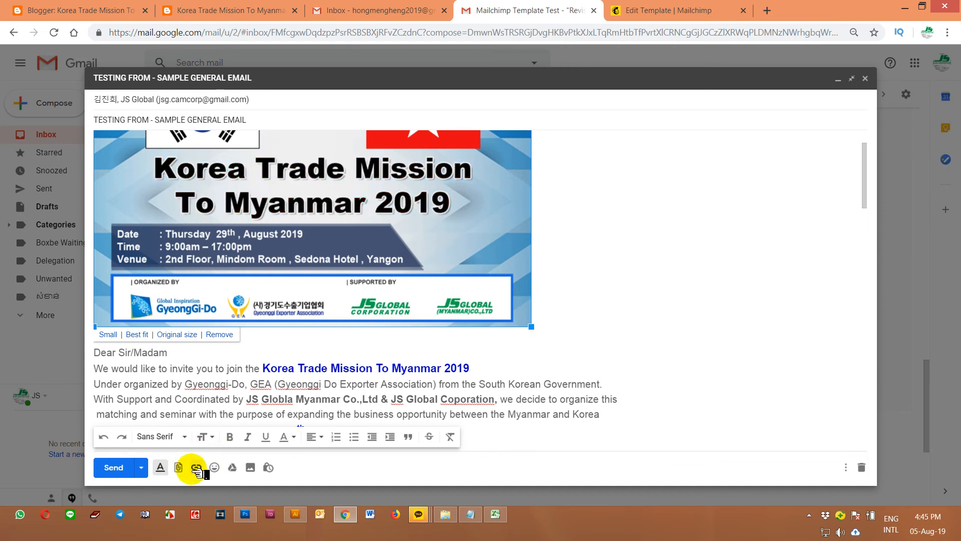
{"action": "left_click", "coordinate": [586, 178]}
{"action": "scroll", "coordinate": [584, 178], "scroll_direction": "down", "scroll_amount": 4}
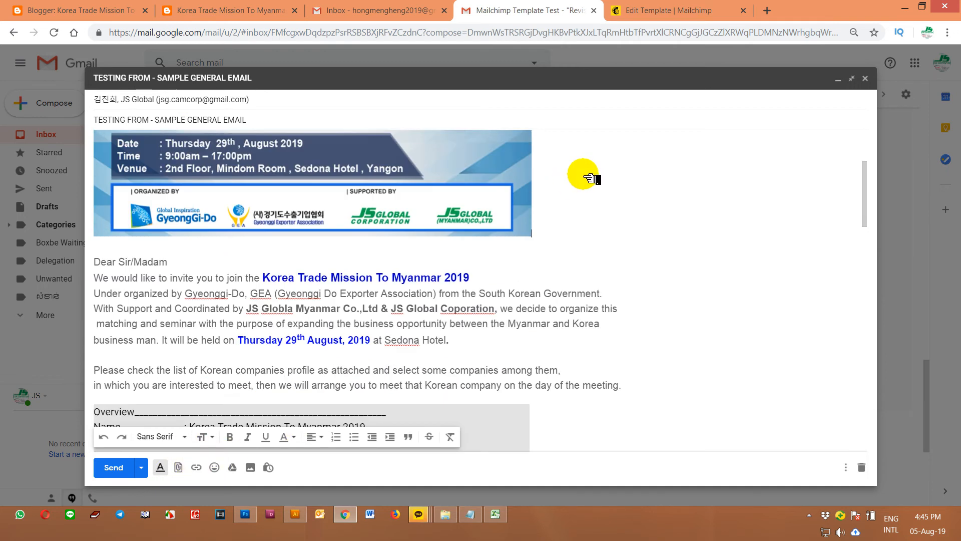
{"action": "scroll", "coordinate": [370, 206], "scroll_direction": "down", "scroll_amount": 1}
{"action": "scroll", "coordinate": [383, 211], "scroll_direction": "down", "scroll_amount": 5}
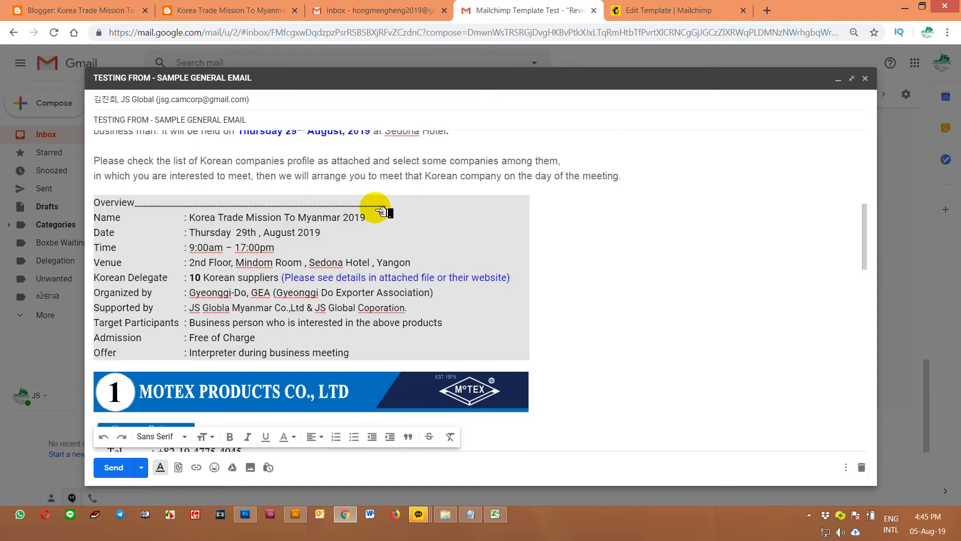
{"action": "scroll", "coordinate": [383, 211], "scroll_direction": "down", "scroll_amount": 12}
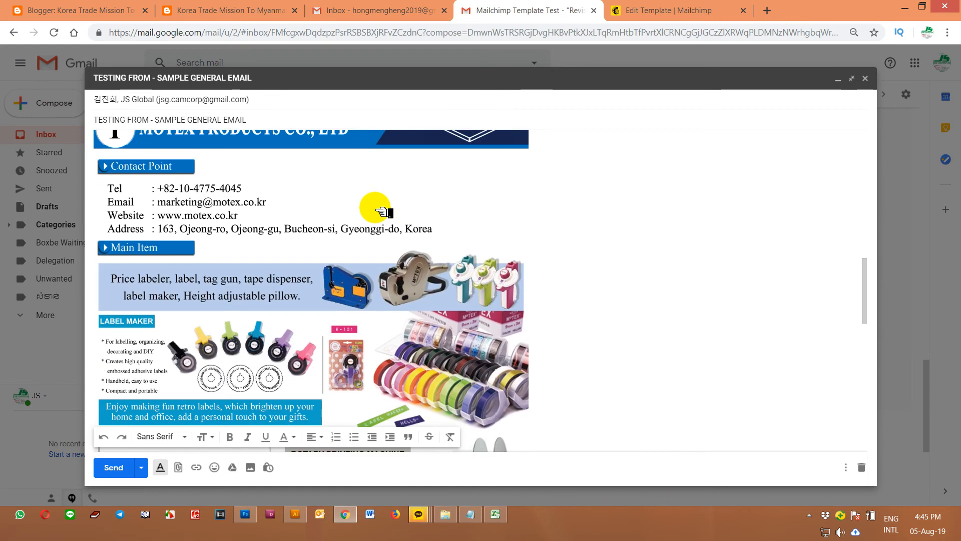
{"action": "scroll", "coordinate": [383, 212], "scroll_direction": "down", "scroll_amount": 1}
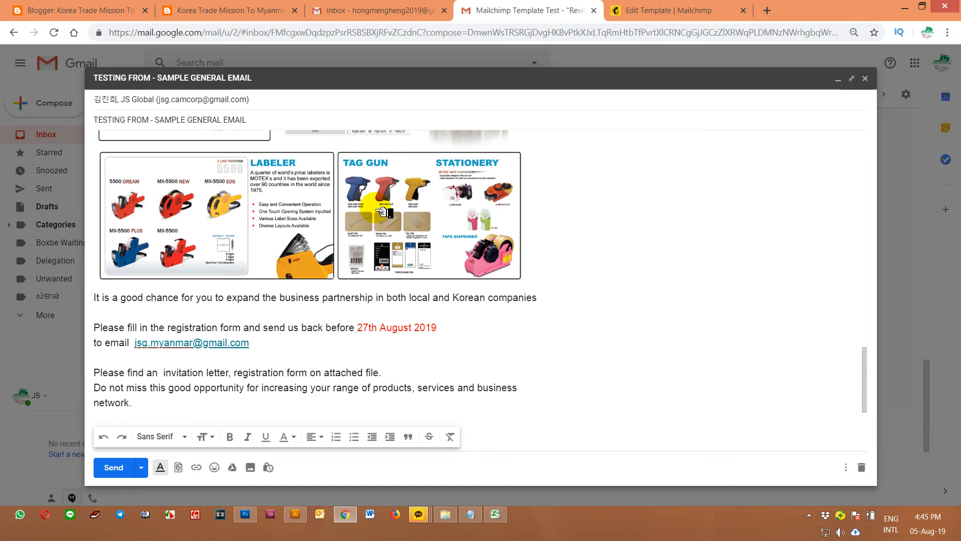
- Review the draft's closing text, attachments and inline MOTEX PRODUCTS image below the Overview block
{"action": "scroll", "coordinate": [383, 213], "scroll_direction": "down", "scroll_amount": 4}
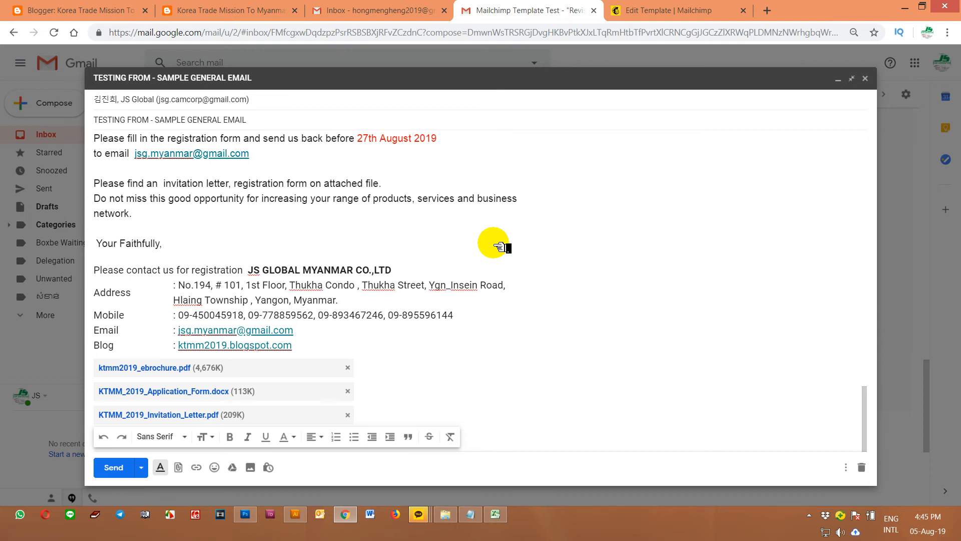
{"action": "scroll", "coordinate": [497, 253], "scroll_direction": "up", "scroll_amount": 15}
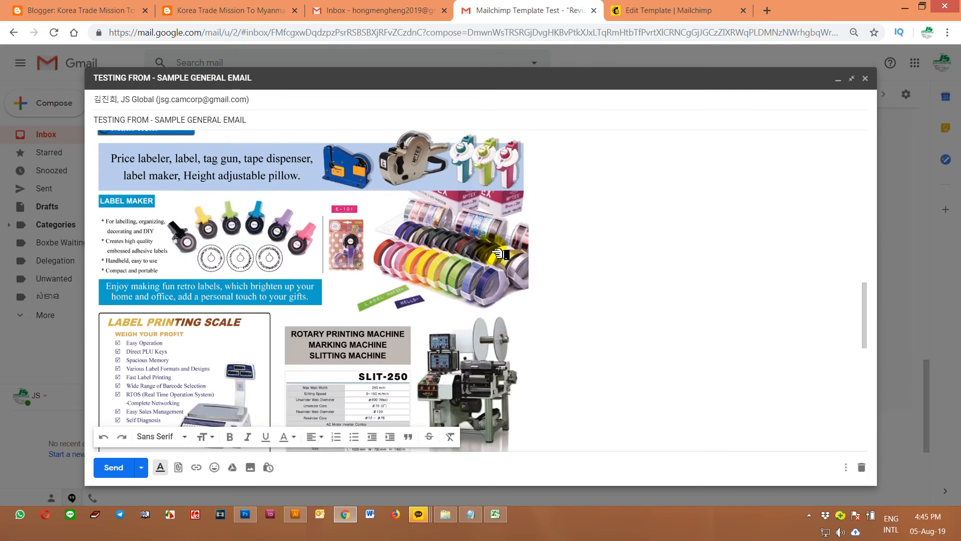
{"action": "scroll", "coordinate": [496, 250], "scroll_direction": "down", "scroll_amount": 7}
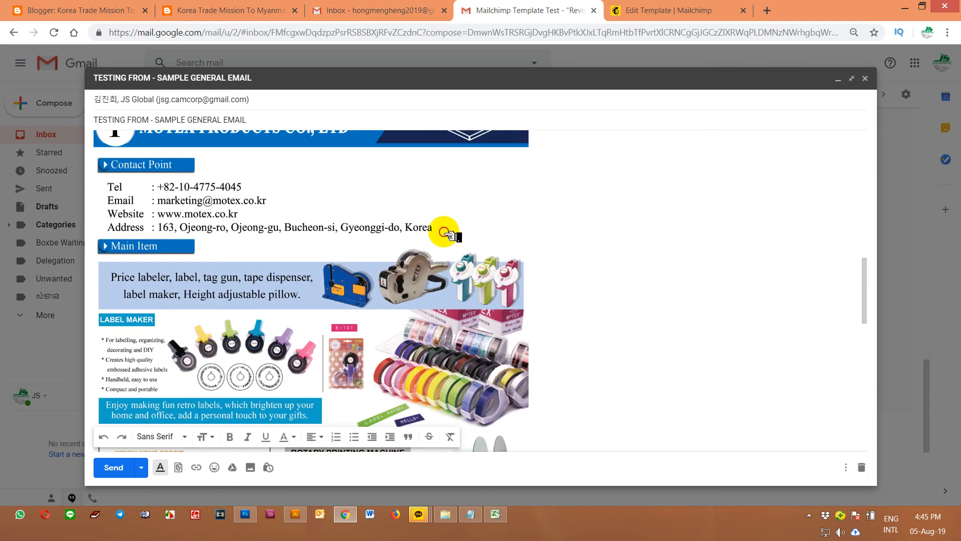
{"action": "left_click", "coordinate": [495, 249]}
{"action": "scroll", "coordinate": [495, 249], "scroll_direction": "up", "scroll_amount": 3}
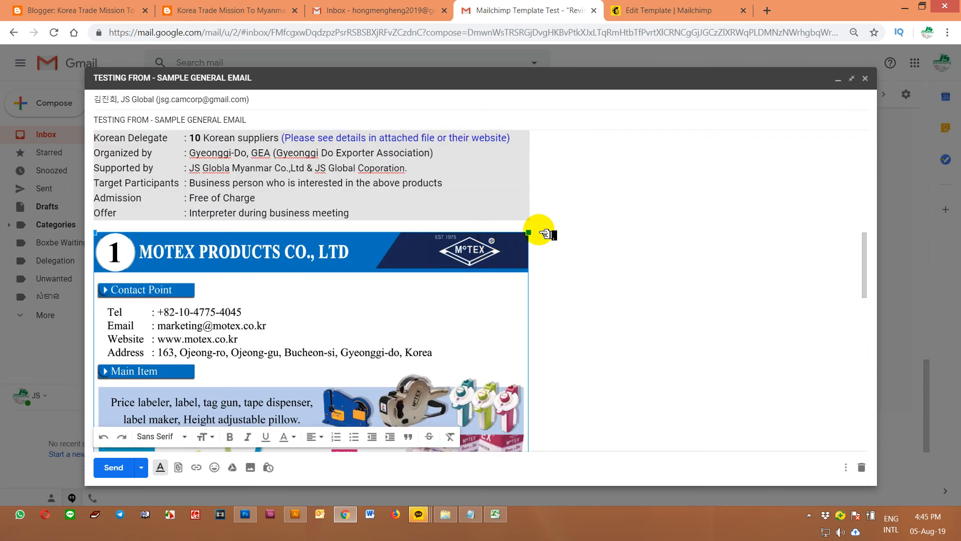
{"action": "scroll", "coordinate": [511, 261], "scroll_direction": "down", "scroll_amount": 8}
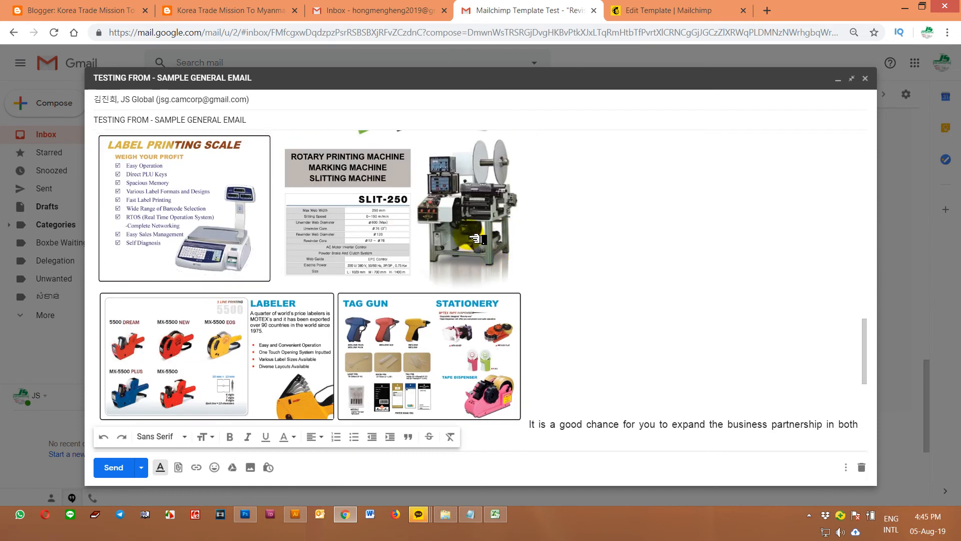
{"action": "scroll", "coordinate": [454, 258], "scroll_direction": "up", "scroll_amount": 4}
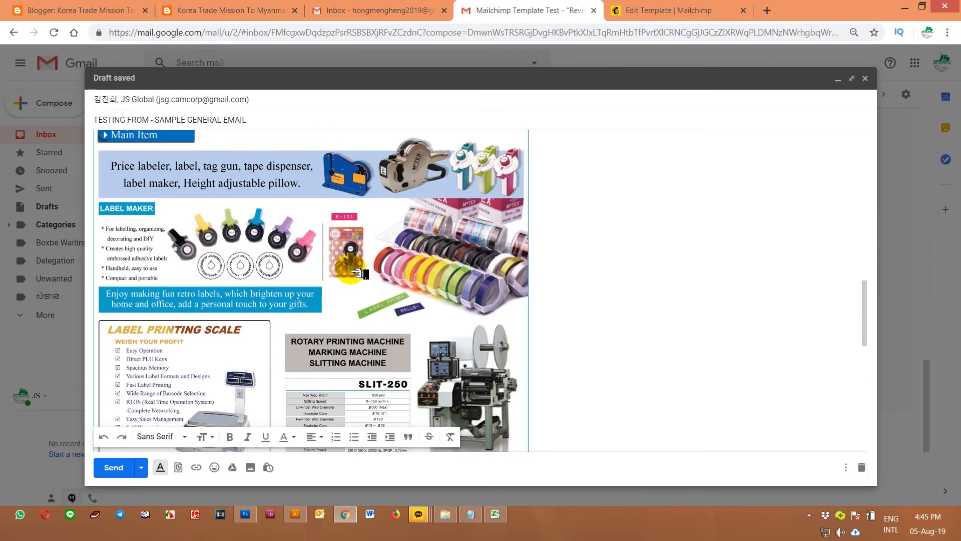
{"action": "scroll", "coordinate": [350, 270], "scroll_direction": "up", "scroll_amount": 3}
{"action": "scroll", "coordinate": [404, 251], "scroll_direction": "down", "scroll_amount": 6}
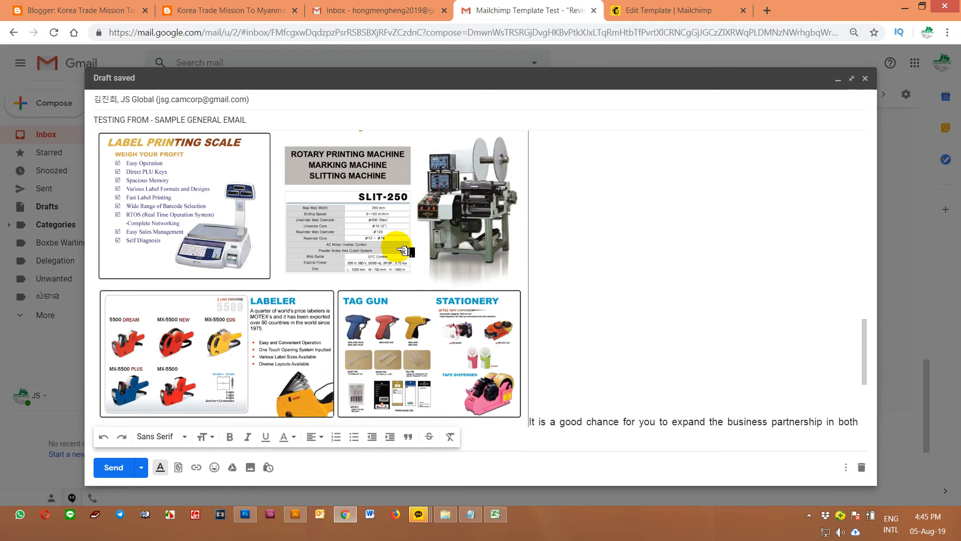
- Delete the inline MOTEX PRODUCTS image below the Overview block and add an empty line in its place
{"action": "scroll", "coordinate": [421, 296], "scroll_direction": "up", "scroll_amount": 8}
{"action": "right_click", "coordinate": [456, 273]}
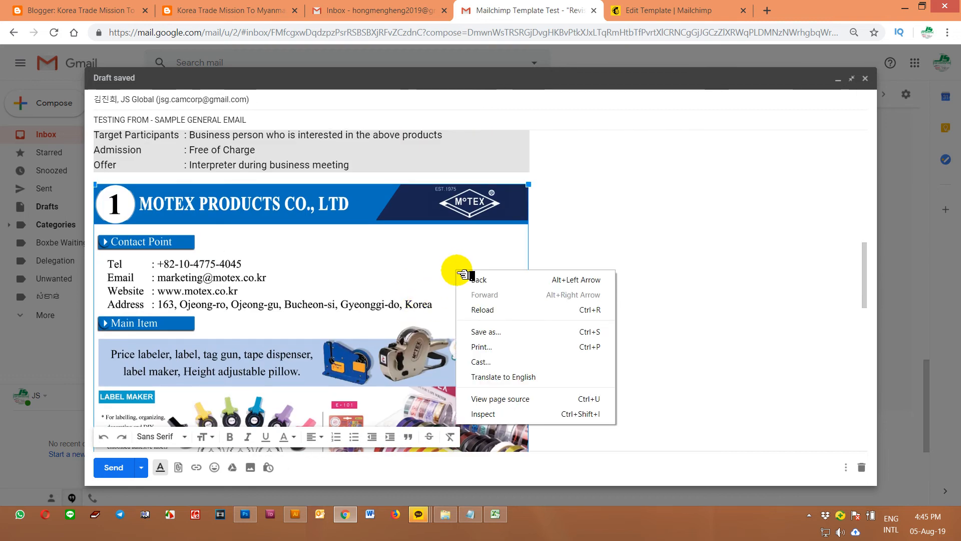
{"action": "left_click", "coordinate": [497, 235]}
{"action": "scroll", "coordinate": [496, 226], "scroll_direction": "down", "scroll_amount": 6}
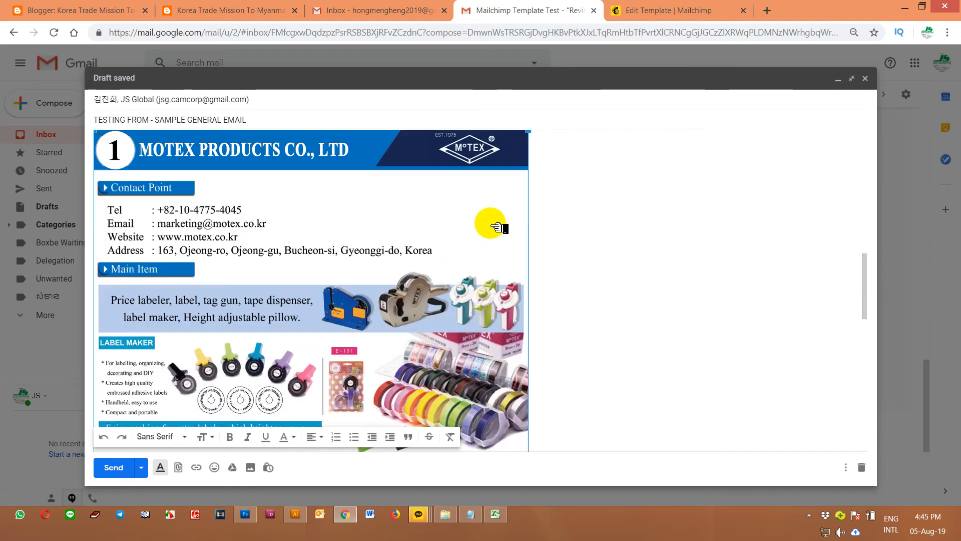
{"action": "key", "text": "Delete"}
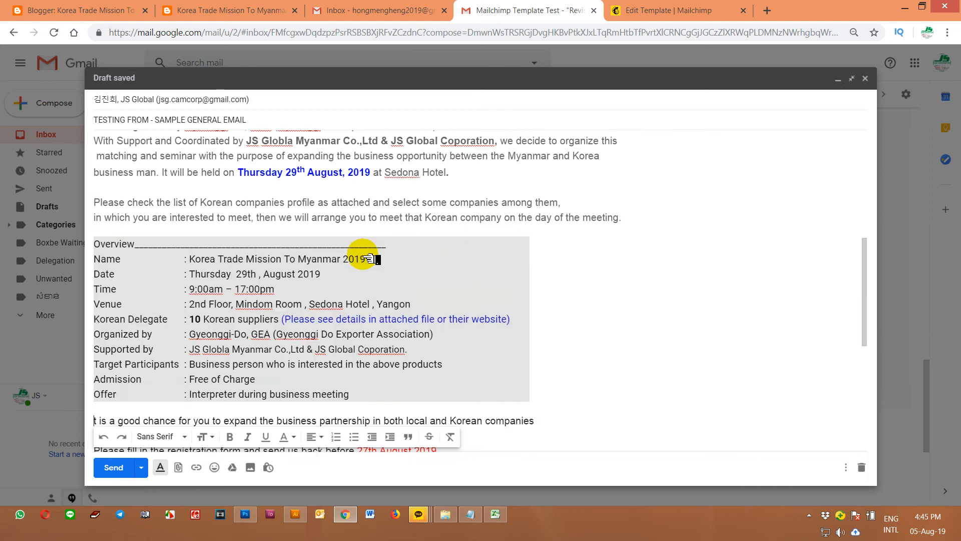
{"action": "key", "text": "Return"}
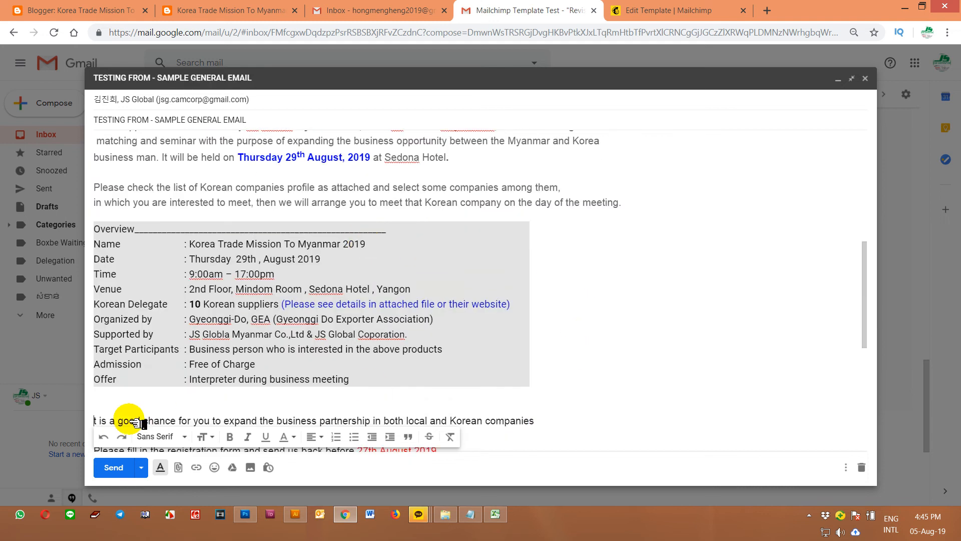
- Upload 02-Bueno-Meditech.jpg from the Summary Design folder as an inline image below the Overview block
{"action": "left_click", "coordinate": [250, 467]}
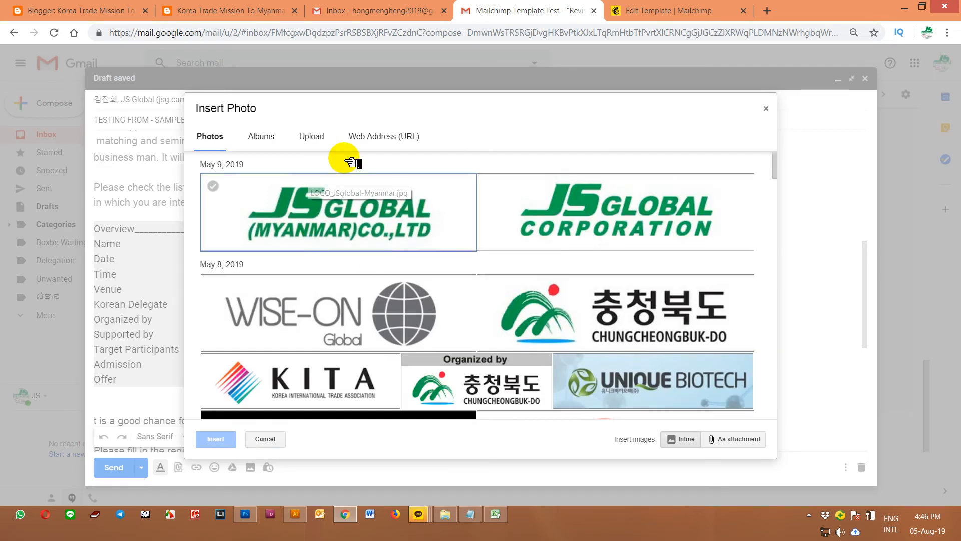
{"action": "scroll", "coordinate": [429, 268], "scroll_direction": "down", "scroll_amount": 10}
{"action": "scroll", "coordinate": [430, 273], "scroll_direction": "down", "scroll_amount": 10}
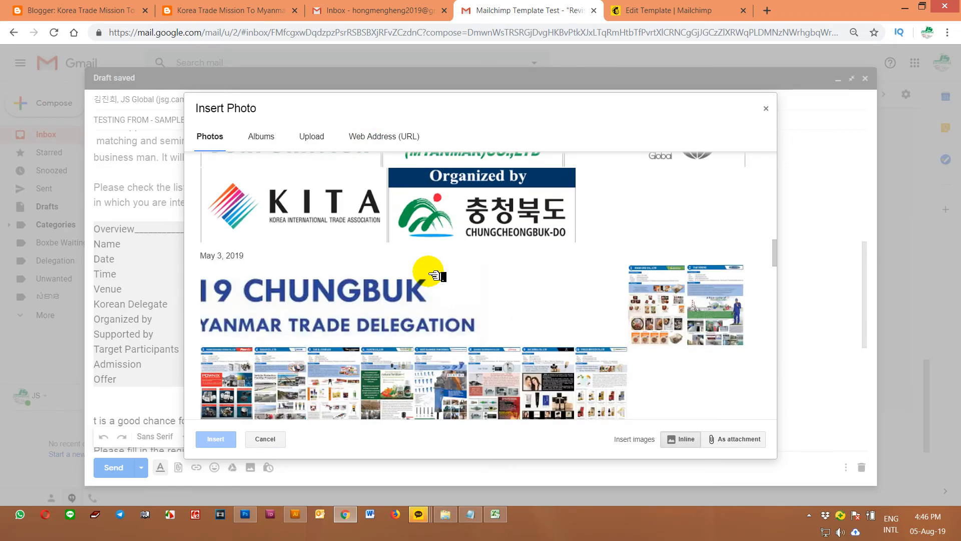
{"action": "left_click", "coordinate": [311, 142]}
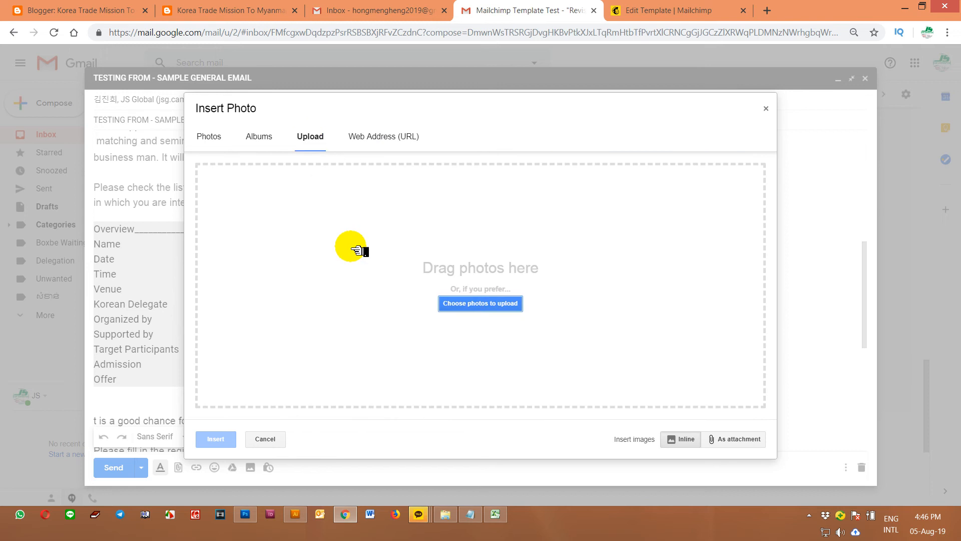
{"action": "left_click", "coordinate": [498, 303]}
{"action": "left_click", "coordinate": [315, 104]}
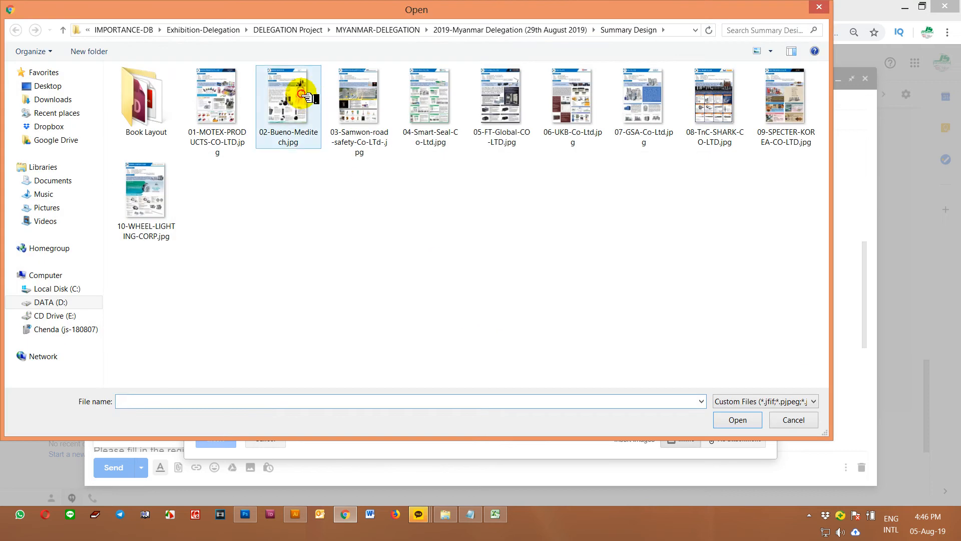
{"action": "left_click", "coordinate": [736, 420]}
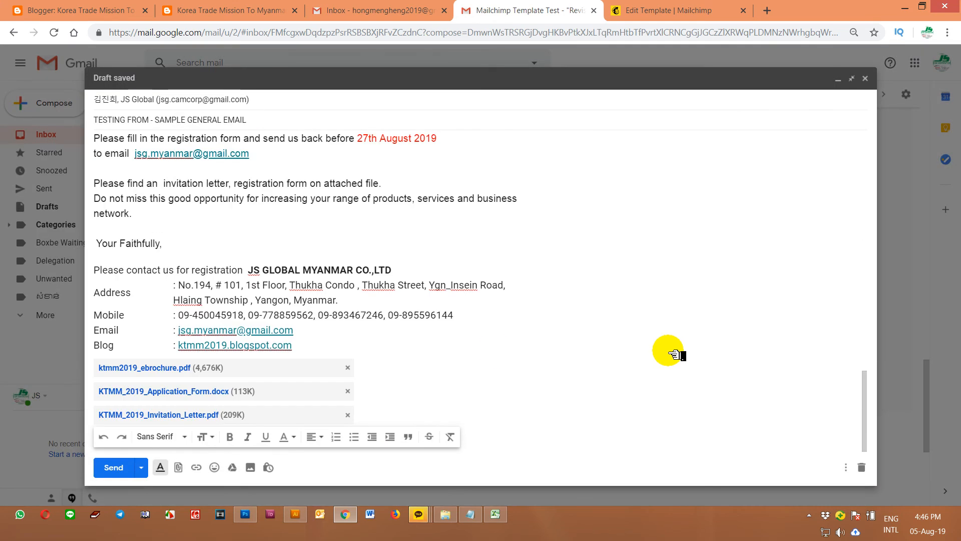
- Enlarge the inline BUENO MEDITECH image to about the width of the Overview block
{"action": "scroll", "coordinate": [457, 351], "scroll_direction": "up", "scroll_amount": 5}
{"action": "left_click", "coordinate": [295, 235]}
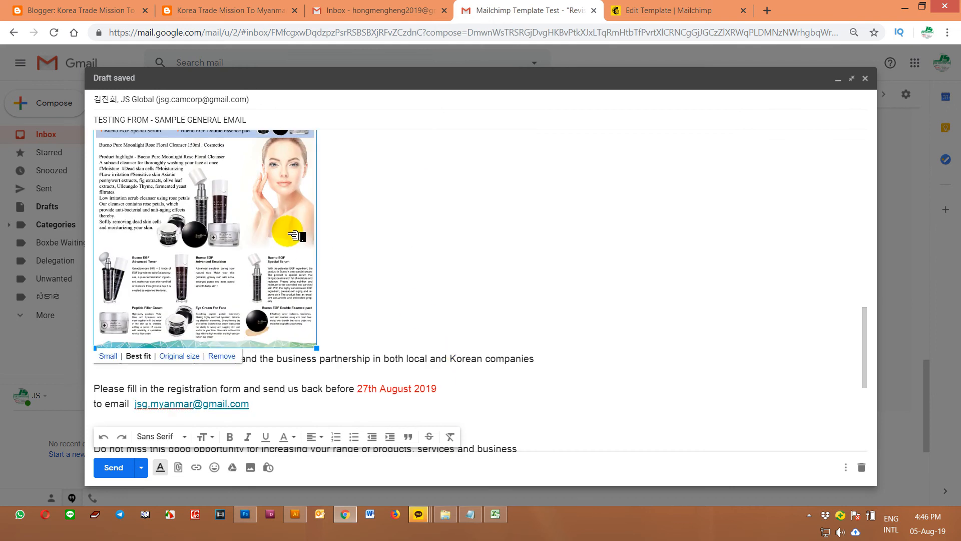
{"action": "scroll", "coordinate": [300, 240], "scroll_direction": "up", "scroll_amount": 5}
{"action": "left_click_drag", "start_coordinate": [316, 345], "coordinate": [503, 360]}
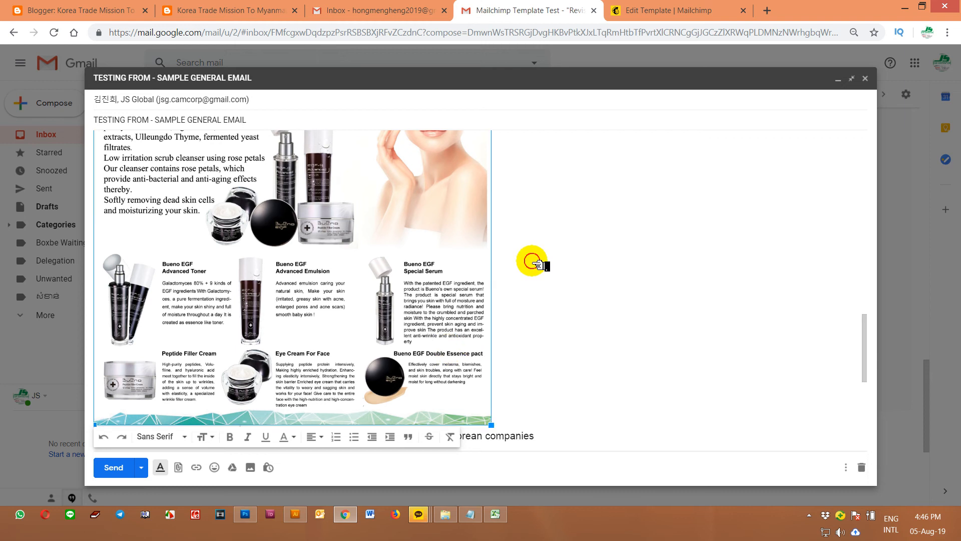
{"action": "scroll", "coordinate": [521, 300], "scroll_direction": "up", "scroll_amount": 10}
{"action": "left_click_drag", "start_coordinate": [507, 220], "coordinate": [531, 184]}
{"action": "scroll", "coordinate": [551, 258], "scroll_direction": "down", "scroll_amount": 5}
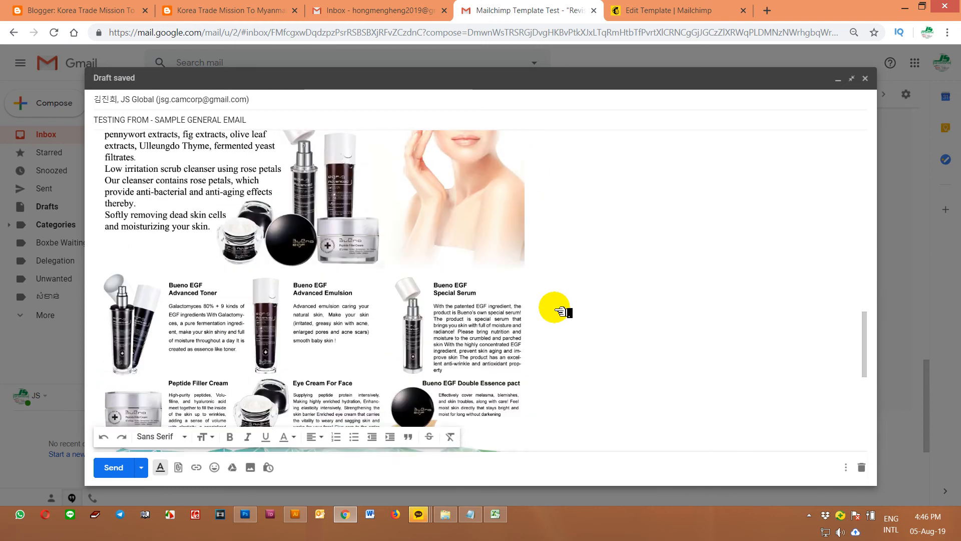
- Check the draft from the banner down to the BUENO MEDITECH image and send the email
{"action": "scroll", "coordinate": [555, 310], "scroll_direction": "up", "scroll_amount": 10}
{"action": "scroll", "coordinate": [500, 288], "scroll_direction": "up", "scroll_amount": 5}
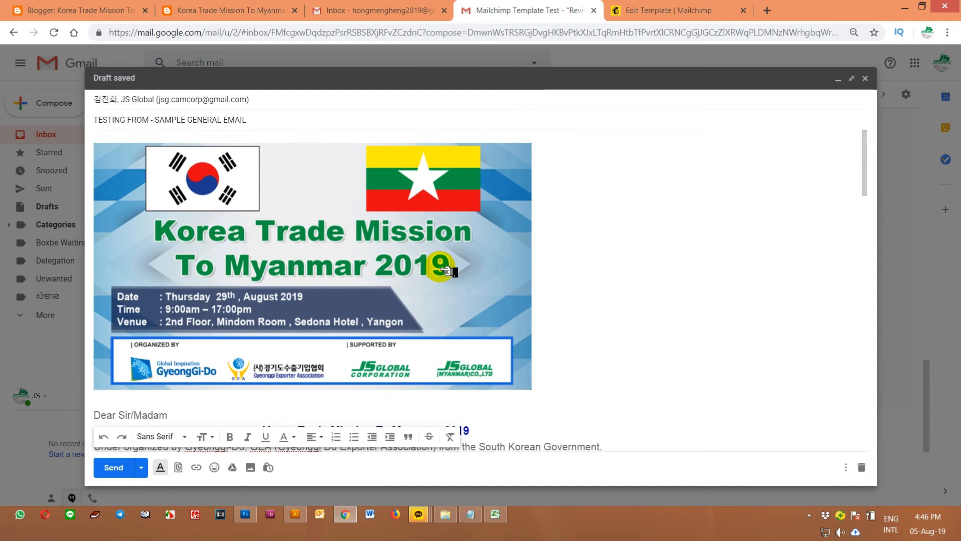
{"action": "scroll", "coordinate": [495, 263], "scroll_direction": "down", "scroll_amount": 5}
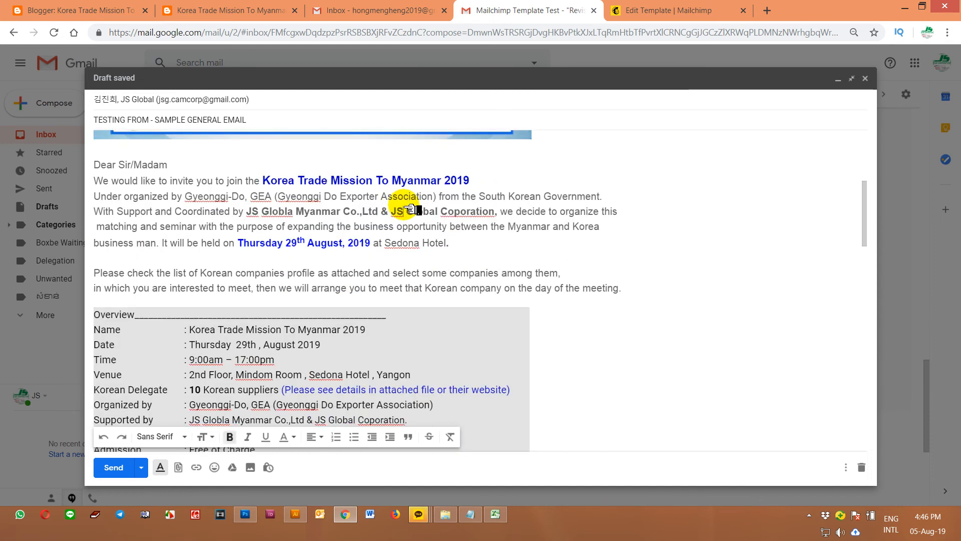
{"action": "scroll", "coordinate": [446, 248], "scroll_direction": "down", "scroll_amount": 6}
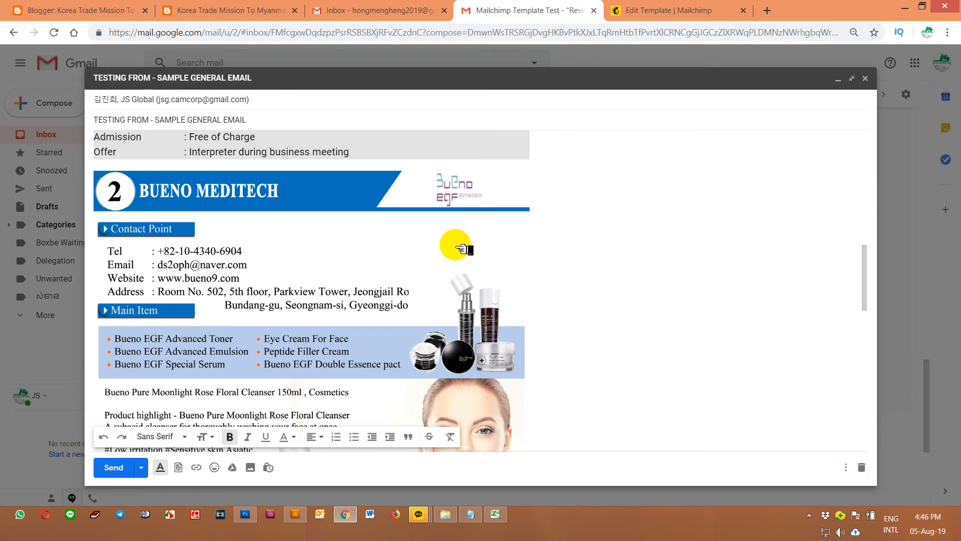
{"action": "scroll", "coordinate": [457, 249], "scroll_direction": "down", "scroll_amount": 5}
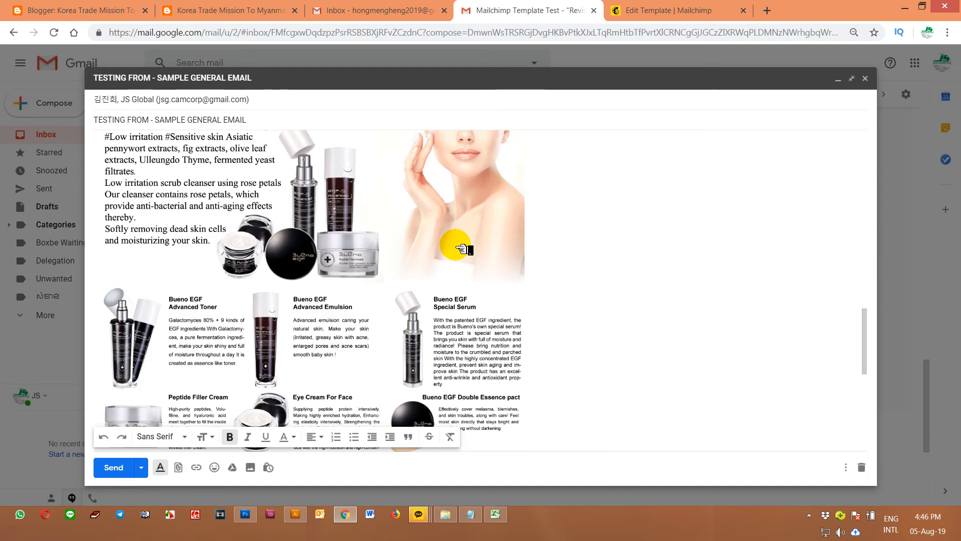
{"action": "left_click", "coordinate": [112, 466]}
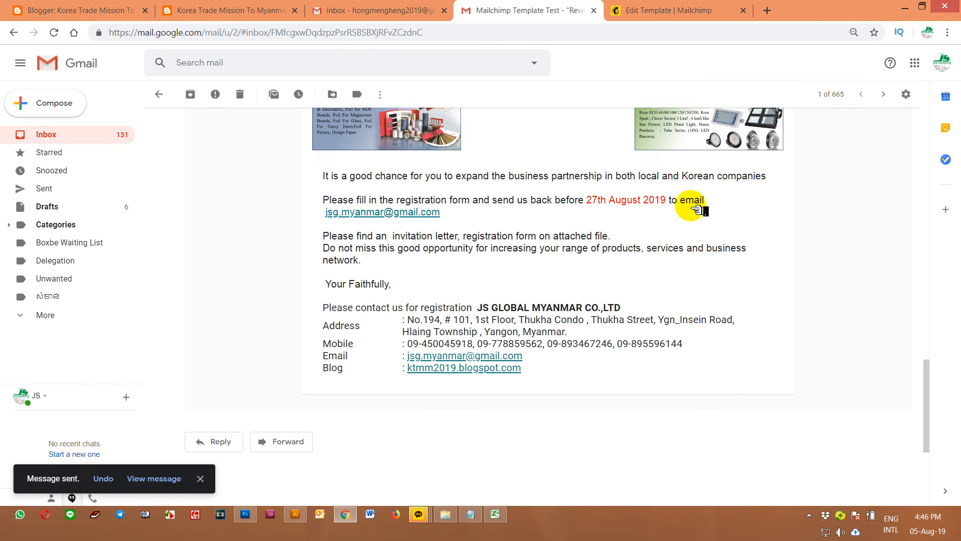
- Open the sent TESTING FROM - SAMPLE GENERAL EMAIL message and check its banner, Overview block and BUENO MEDITECH image
{"action": "scroll", "coordinate": [708, 322], "scroll_direction": "up", "scroll_amount": 10}
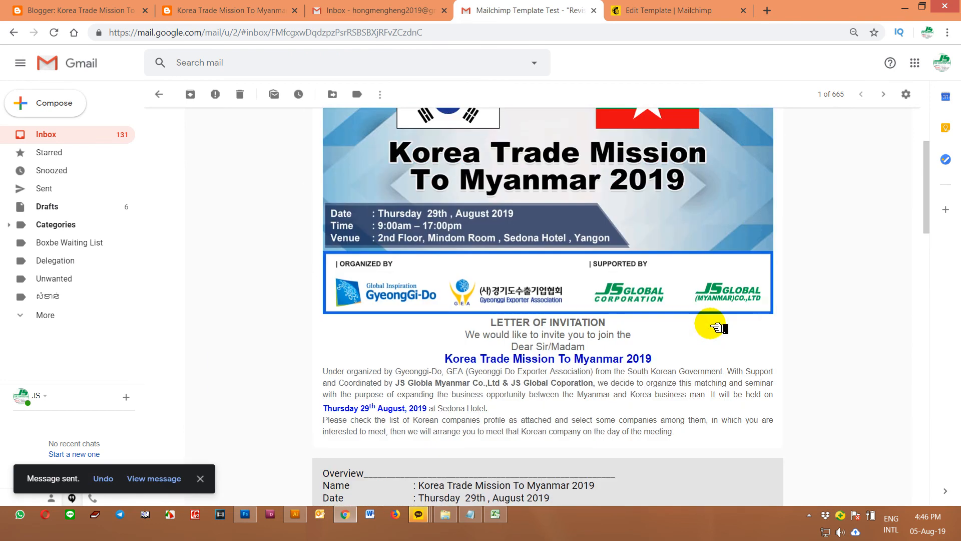
{"action": "left_click", "coordinate": [62, 188]}
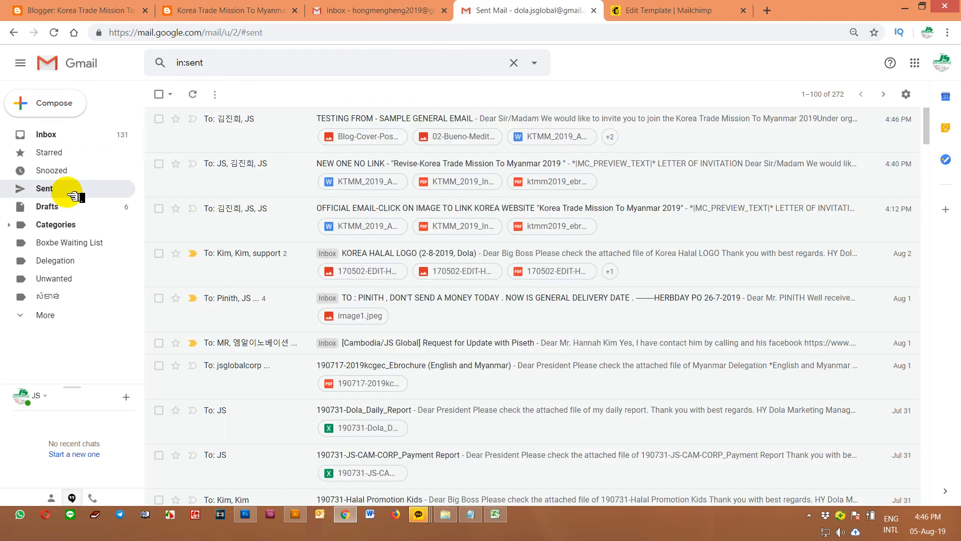
{"action": "left_click", "coordinate": [416, 120]}
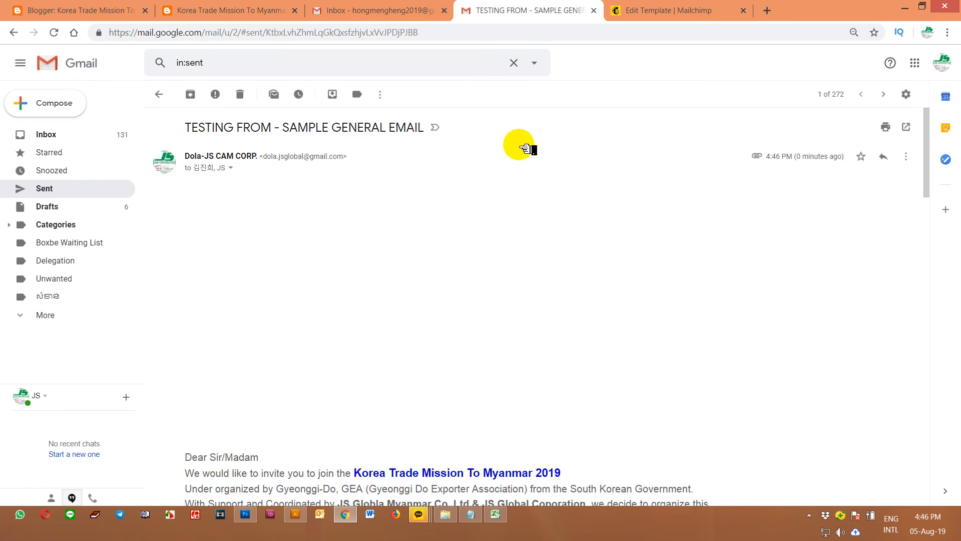
{"action": "scroll", "coordinate": [528, 255], "scroll_direction": "down", "scroll_amount": 3}
{"action": "scroll", "coordinate": [550, 256], "scroll_direction": "down", "scroll_amount": 3}
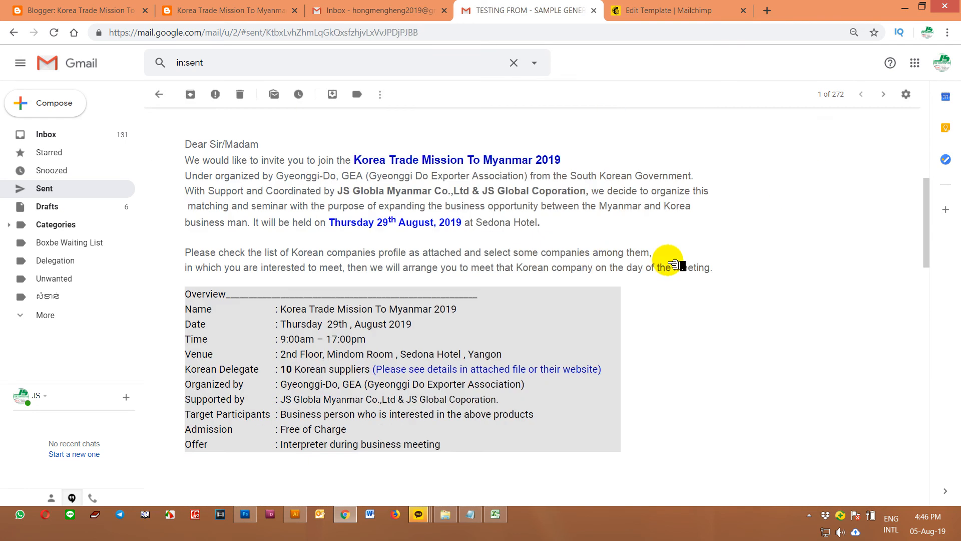
{"action": "scroll", "coordinate": [666, 259], "scroll_direction": "down", "scroll_amount": 5}
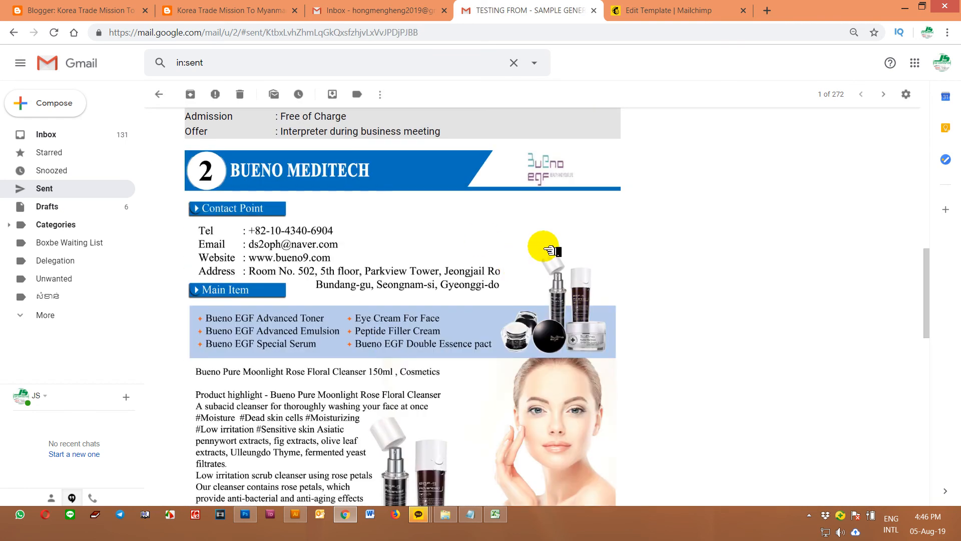
{"action": "scroll", "coordinate": [549, 164], "scroll_direction": "up", "scroll_amount": 15}
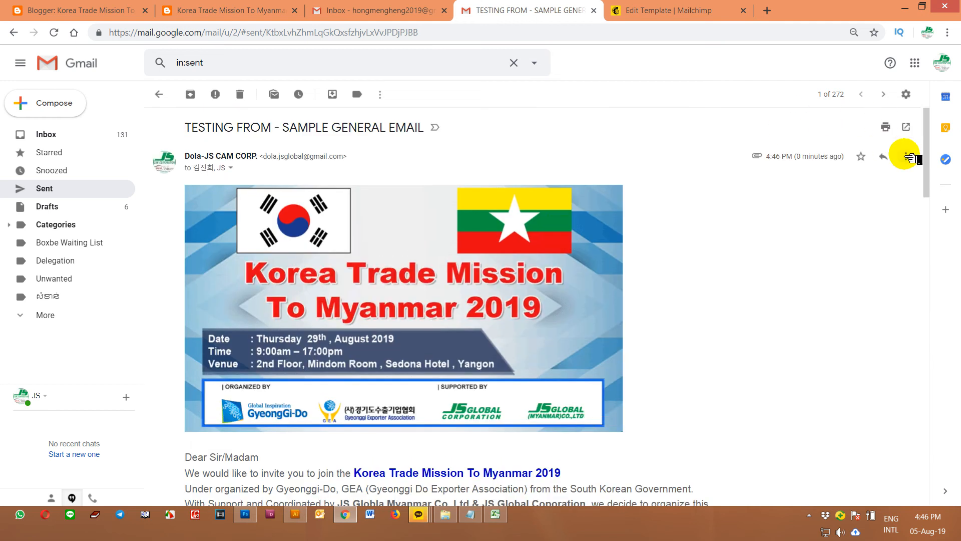
- Start forwarding the sent email in a separate full-screen compose window with an editable subject, and show the forwarded message header
{"action": "left_click", "coordinate": [906, 156]}
{"action": "left_click", "coordinate": [821, 209]}
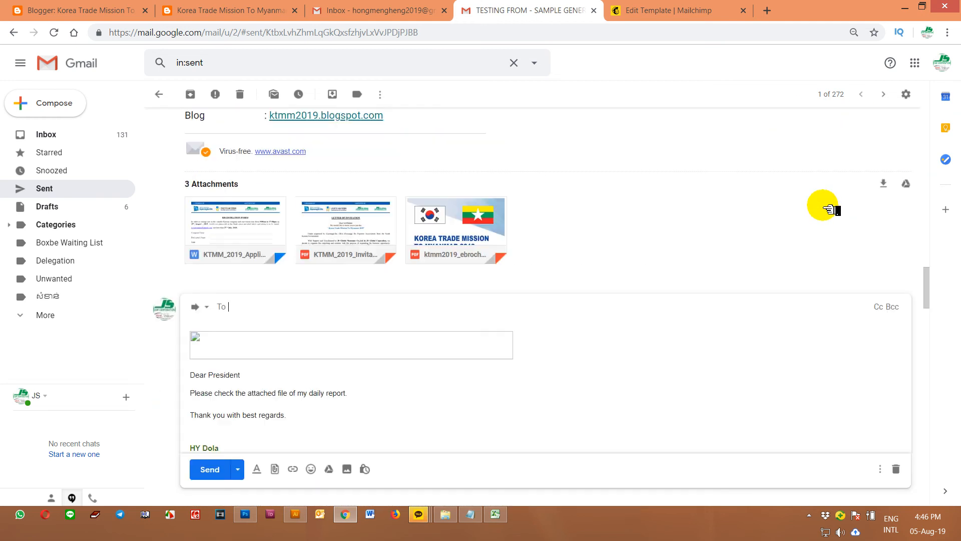
{"action": "left_click", "coordinate": [200, 305]}
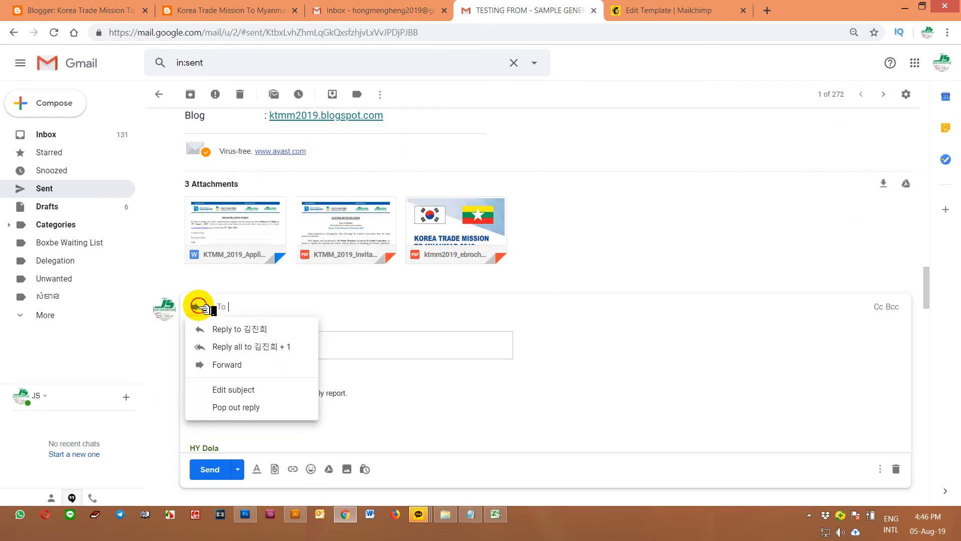
{"action": "left_click", "coordinate": [245, 390]}
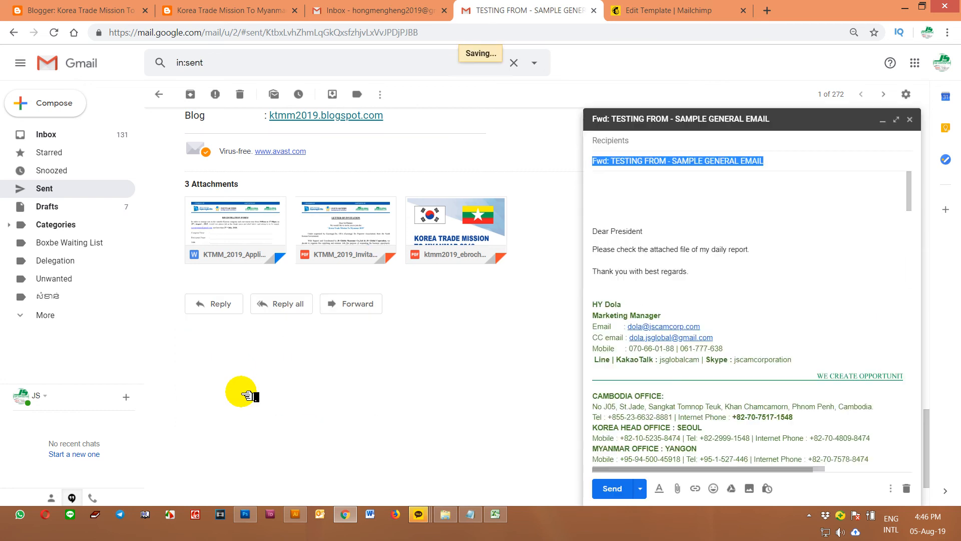
{"action": "left_click", "coordinate": [896, 120]}
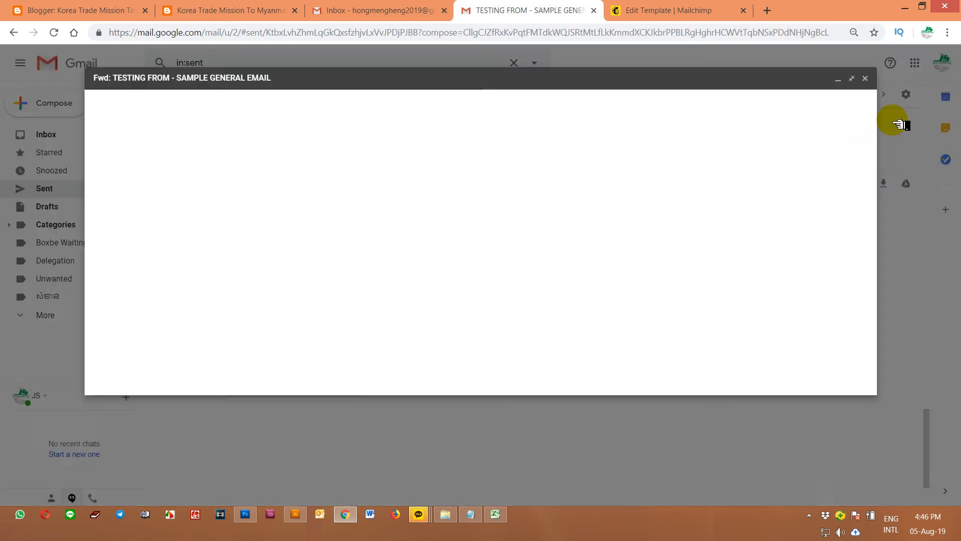
{"action": "scroll", "coordinate": [282, 266], "scroll_direction": "down", "scroll_amount": 6}
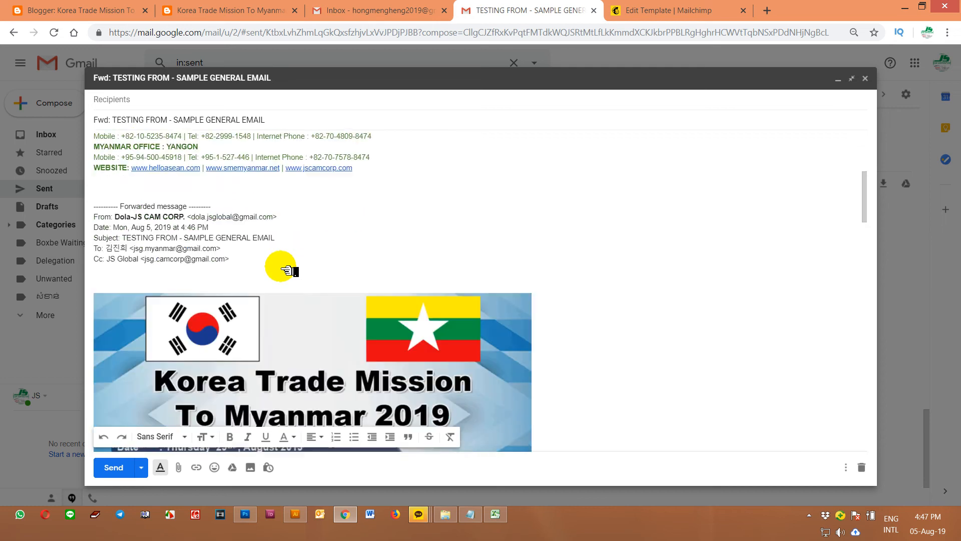
- Delete the signature block and forwarded message header above the Korea Trade Mission banner in the forward draft
{"action": "left_click", "coordinate": [304, 216], "text": "shift"}
{"action": "key", "text": "Delete"}
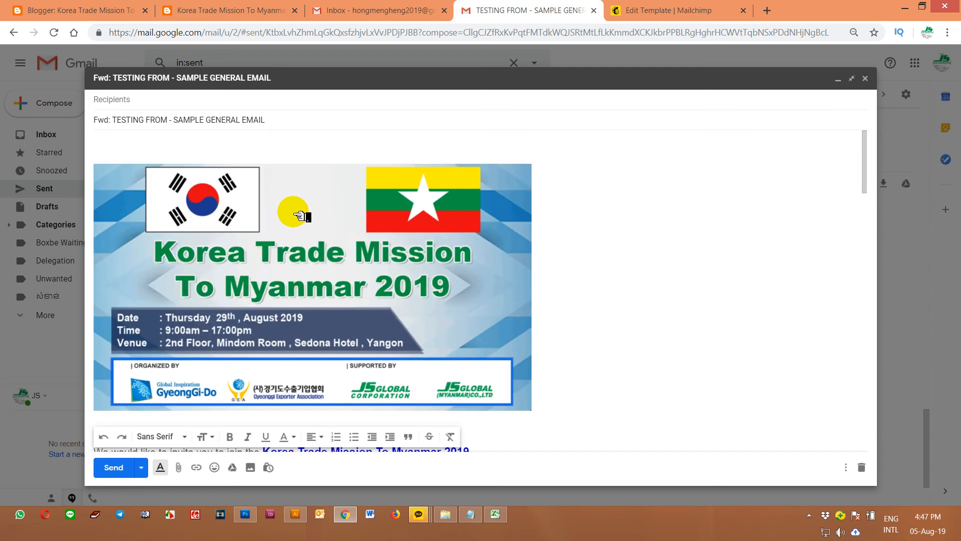
{"action": "key", "text": "Delete"}
- Replace the BUENO MEDITECH image below the Overview block with an inline upload of 03-Samwon-road-safety-Co-LTd-.jpg
{"action": "scroll", "coordinate": [370, 278], "scroll_direction": "down", "scroll_amount": 12}
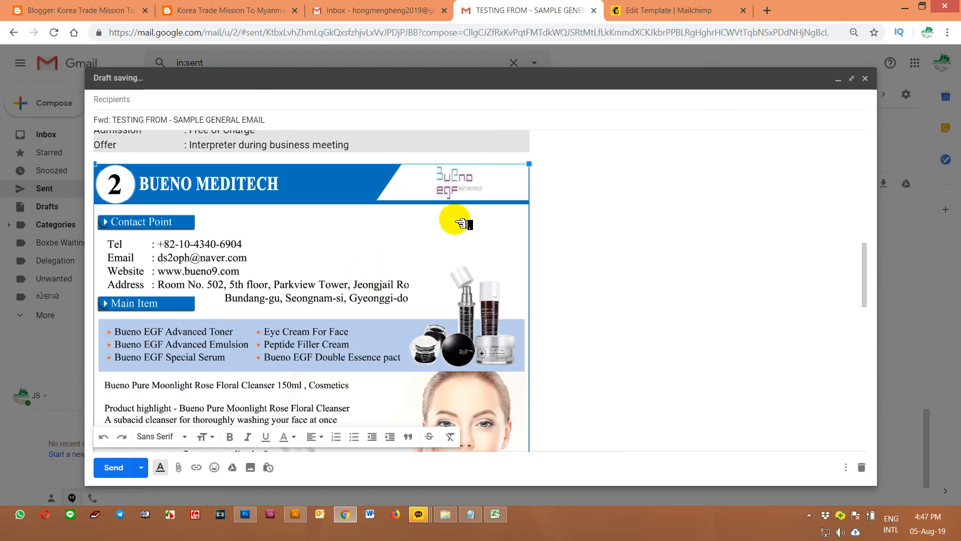
{"action": "key", "text": "Delete"}
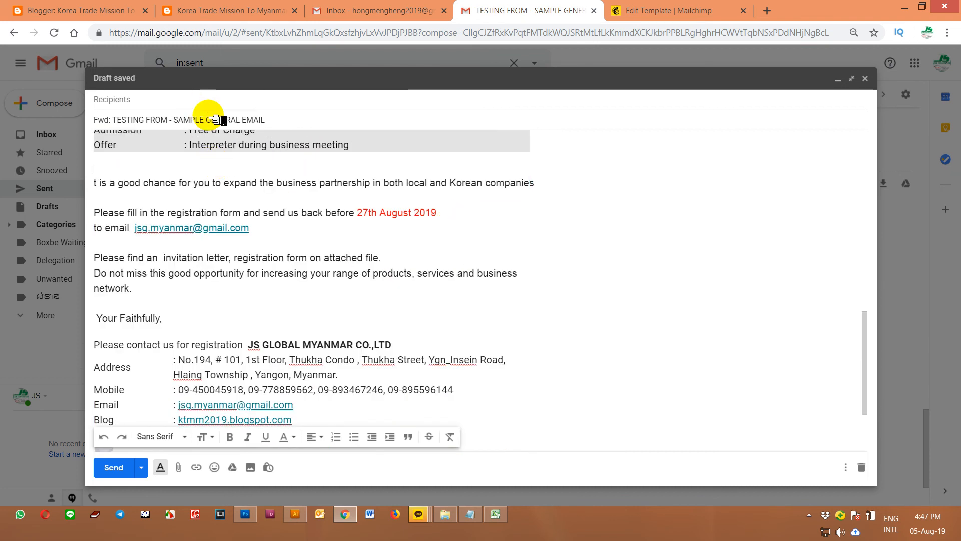
{"action": "left_click", "coordinate": [250, 467]}
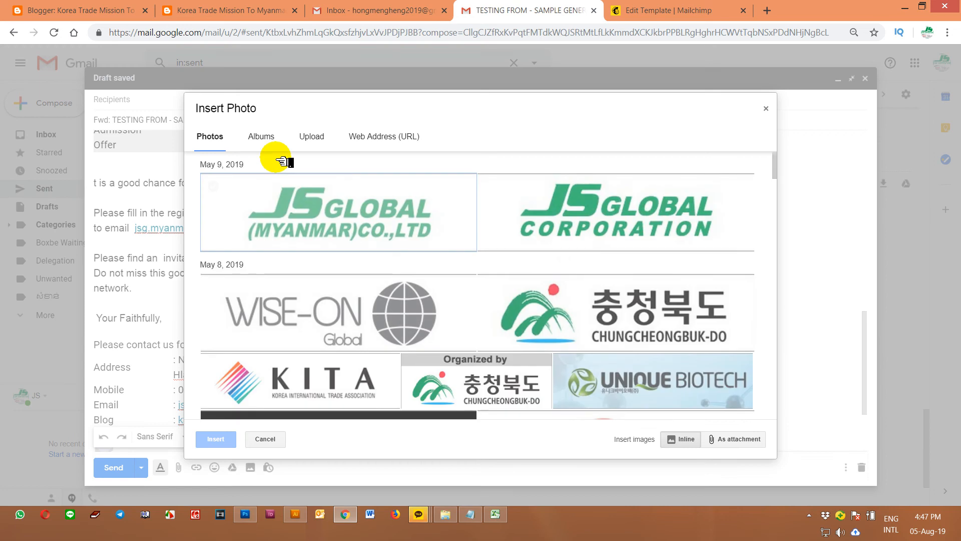
{"action": "left_click", "coordinate": [311, 136]}
{"action": "left_click", "coordinate": [483, 311]}
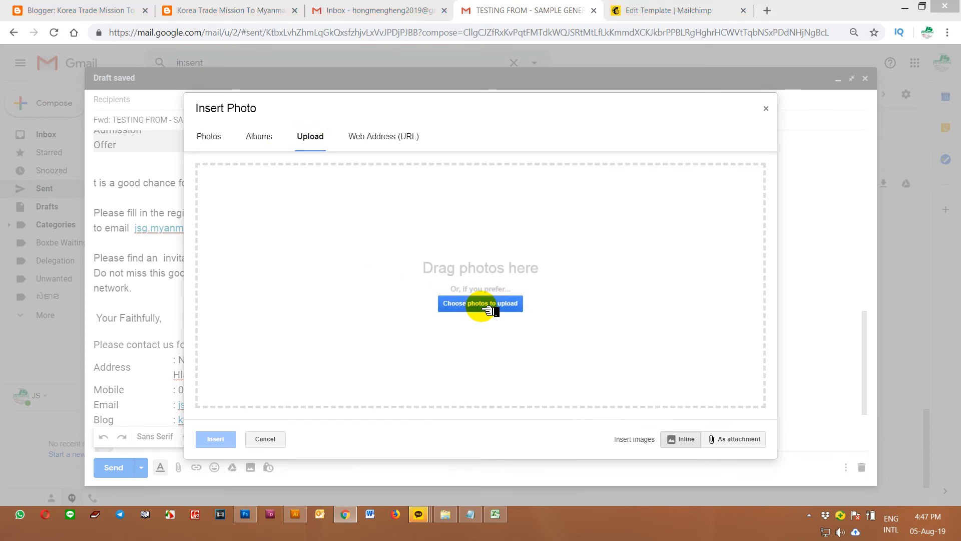
{"action": "left_click", "coordinate": [240, 111]}
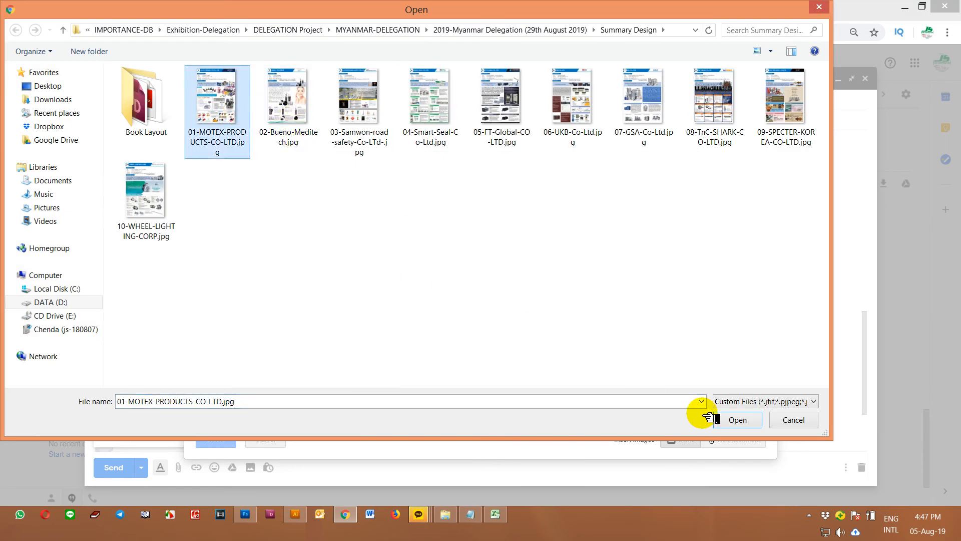
{"action": "left_click", "coordinate": [359, 100]}
{"action": "left_click", "coordinate": [737, 420]}
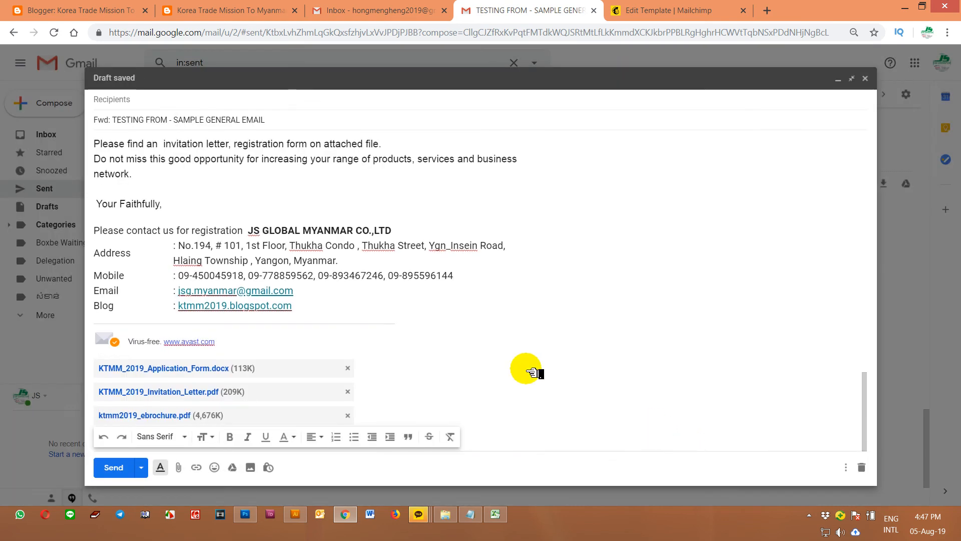
- Enlarge the inline SAMWON ROAD SAFETY image to about the width of the Overview block and check the draft around it
{"action": "scroll", "coordinate": [405, 383], "scroll_direction": "up", "scroll_amount": 8}
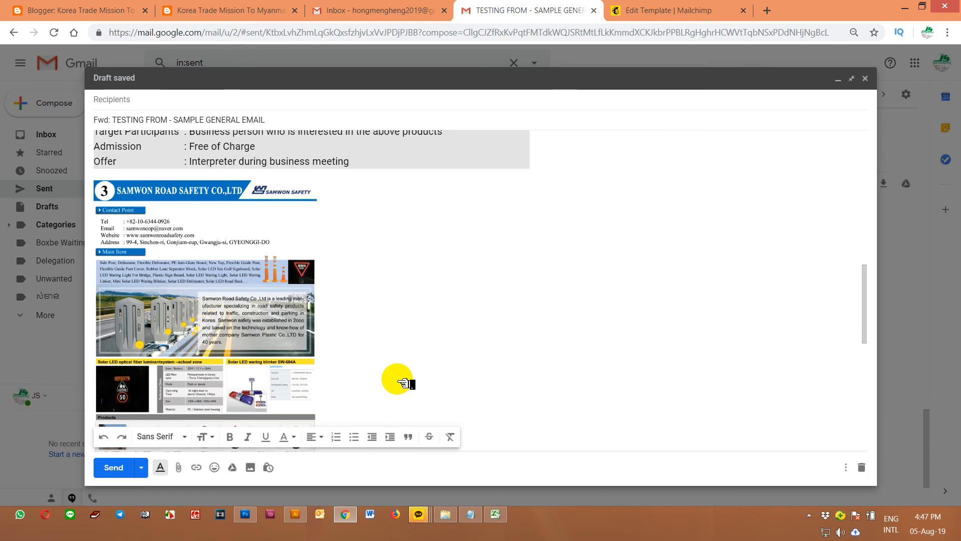
{"action": "left_click_drag", "start_coordinate": [327, 181], "coordinate": [791, 193]}
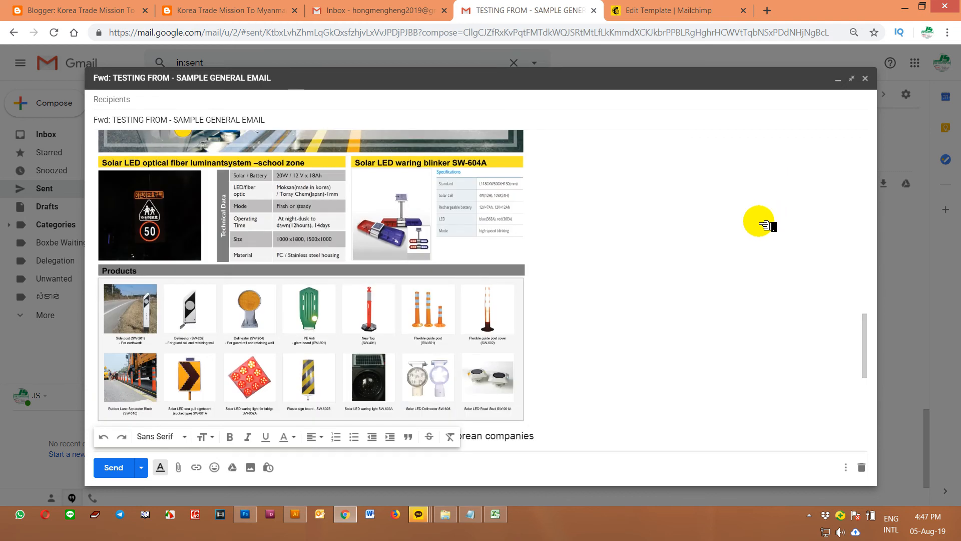
{"action": "scroll", "coordinate": [736, 262], "scroll_direction": "down", "scroll_amount": 8}
{"action": "scroll", "coordinate": [734, 274], "scroll_direction": "up", "scroll_amount": 15}
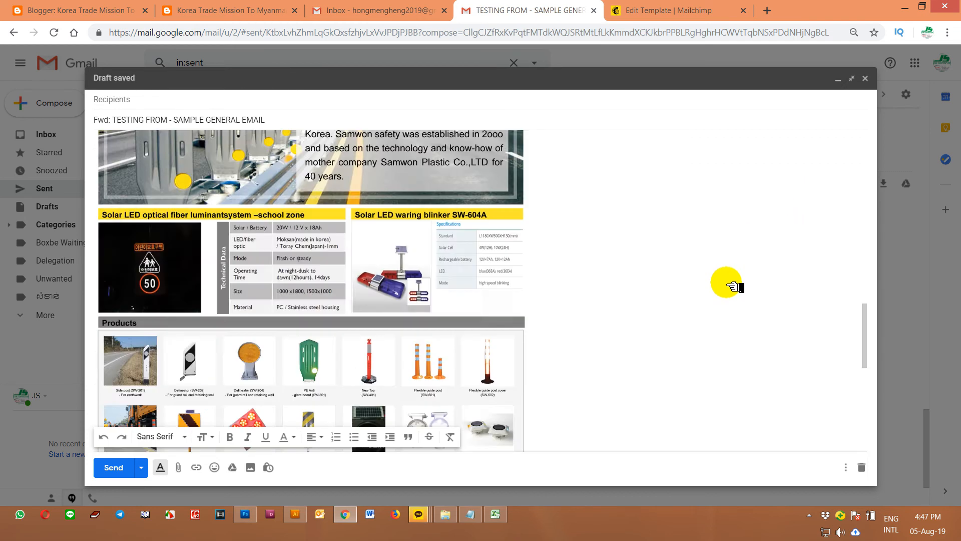
- Address the email to the Myanmar office's Gmail contact and copy the JS Global Gmail contact and the suggested JS CAM CORP. contact
{"action": "left_click", "coordinate": [207, 102]}
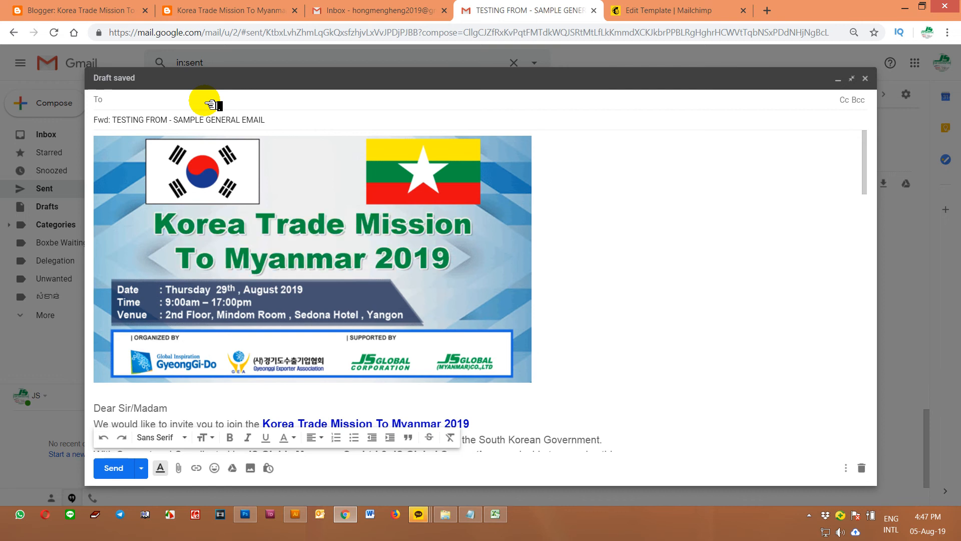
{"action": "type", "text": "j"}
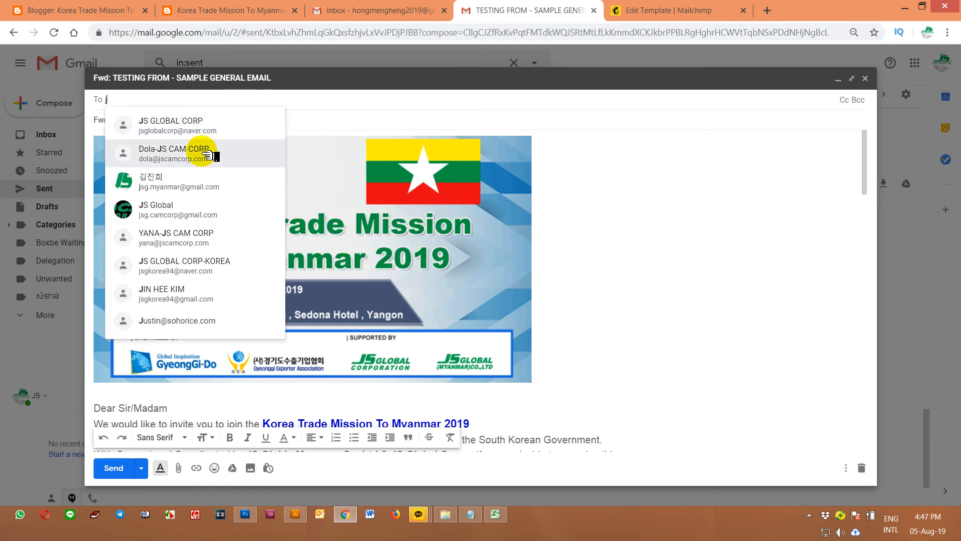
{"action": "left_click", "coordinate": [201, 183]}
{"action": "left_click", "coordinate": [845, 101]}
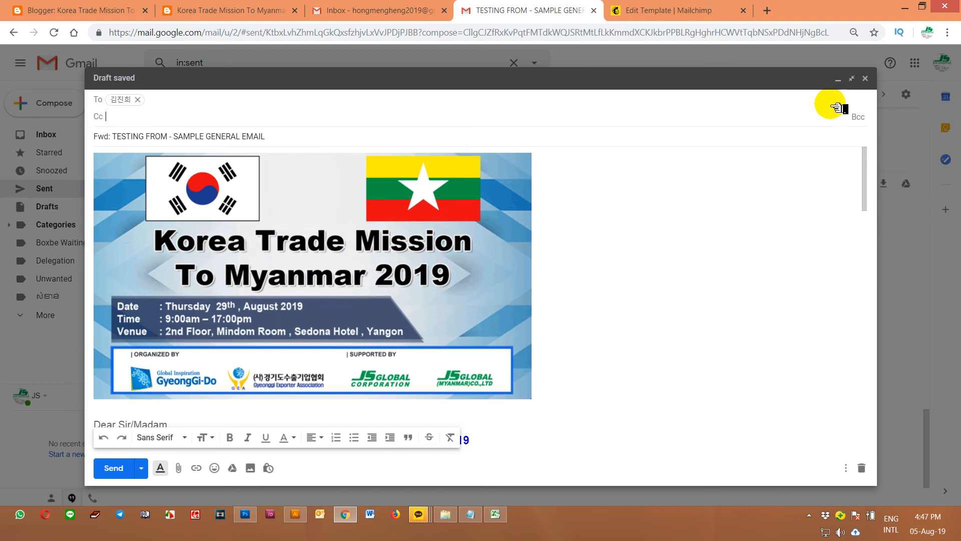
{"action": "type", "text": "j"}
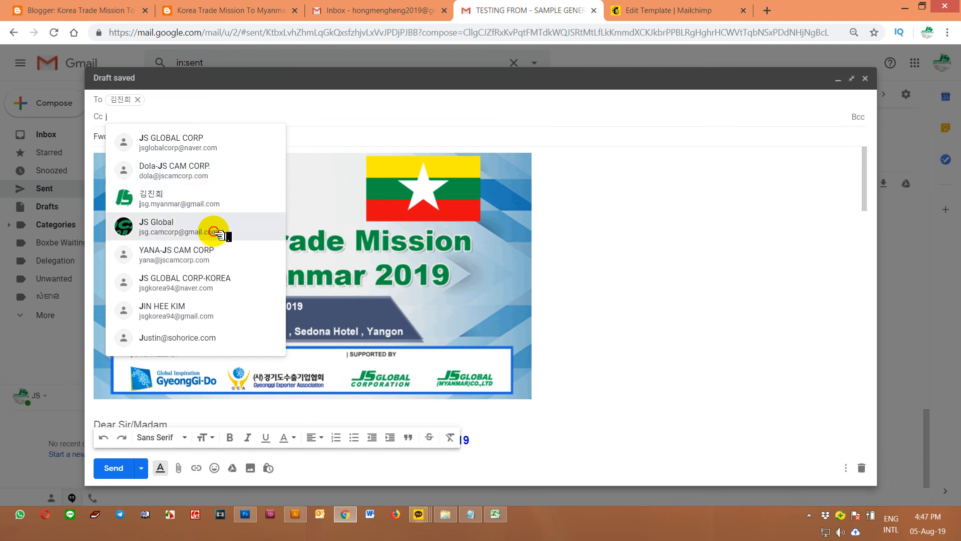
{"action": "left_click", "coordinate": [226, 235]}
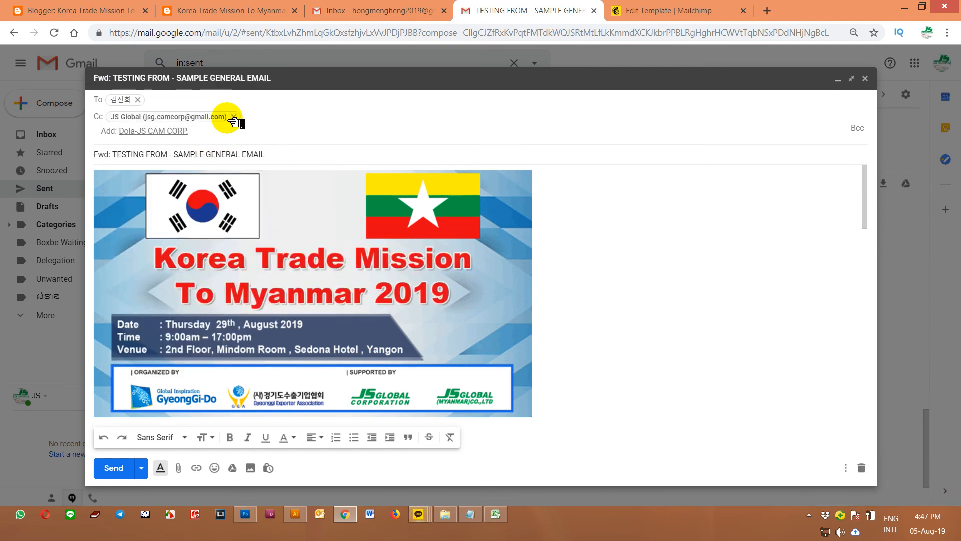
{"action": "left_click", "coordinate": [173, 132]}
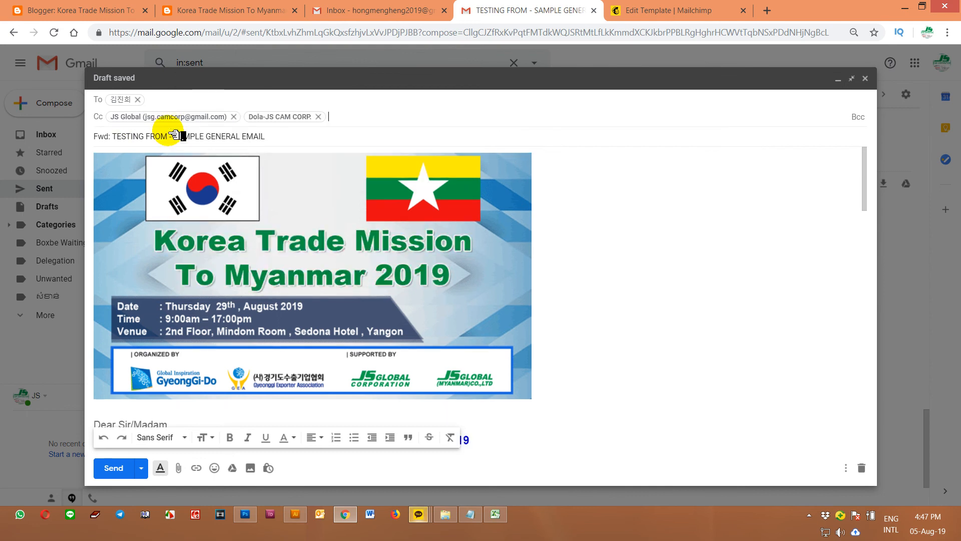
- Change the subject to TESTING FROM 2- SAMPLE GENERAL EMAIL, removing the Fwd: prefix
{"action": "left_click_drag", "start_coordinate": [113, 136], "coordinate": [75, 143]}
{"action": "key", "text": "BackSpace"}
{"action": "left_click", "coordinate": [153, 120]}
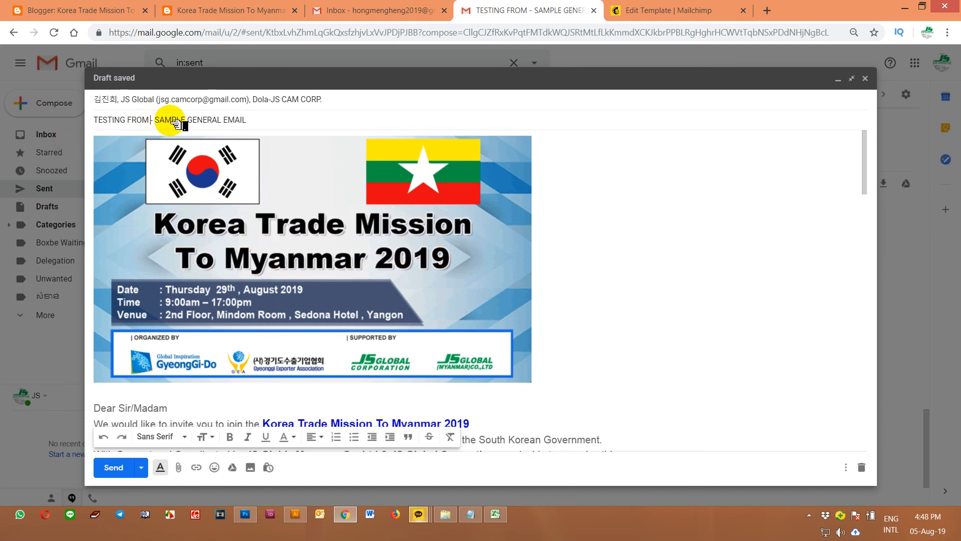
{"action": "type", "text": "2"}
- Check the draft down to its three attachments and send the email
{"action": "scroll", "coordinate": [660, 315], "scroll_direction": "down", "scroll_amount": 15}
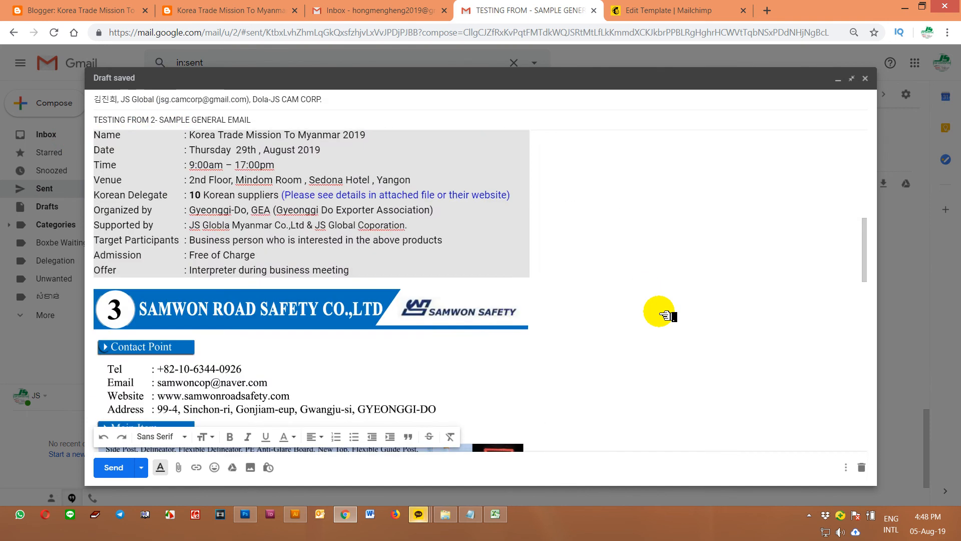
{"action": "scroll", "coordinate": [660, 314], "scroll_direction": "down", "scroll_amount": 5}
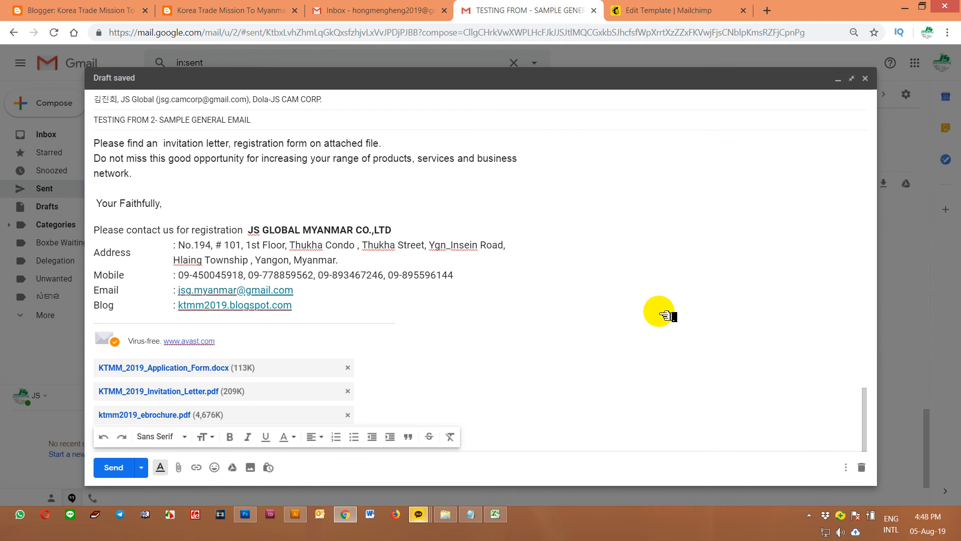
{"action": "left_click", "coordinate": [111, 468]}
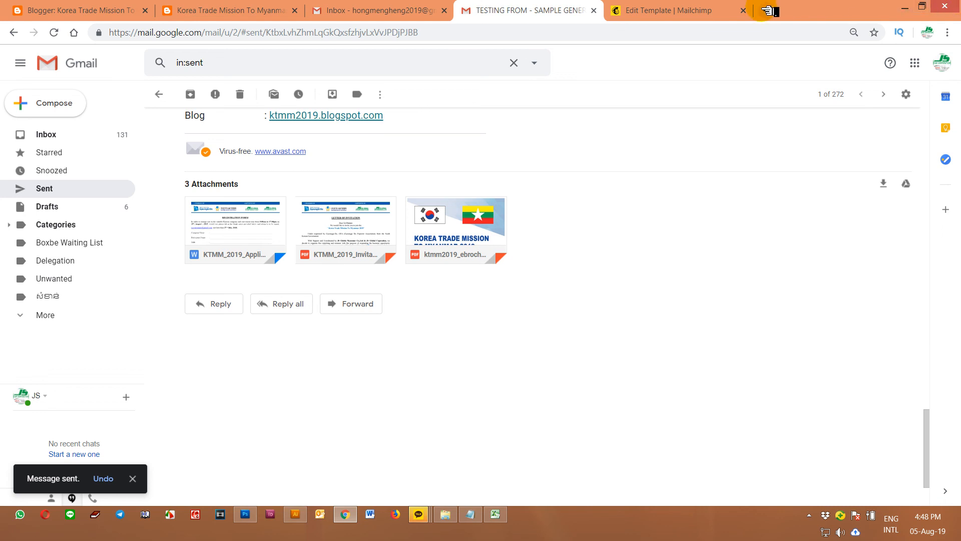
- Switch to the JS Global Corp account's inbox and open the received TESTING FROM - SAMPLE GENERAL EMAIL message
{"action": "left_click", "coordinate": [942, 62]}
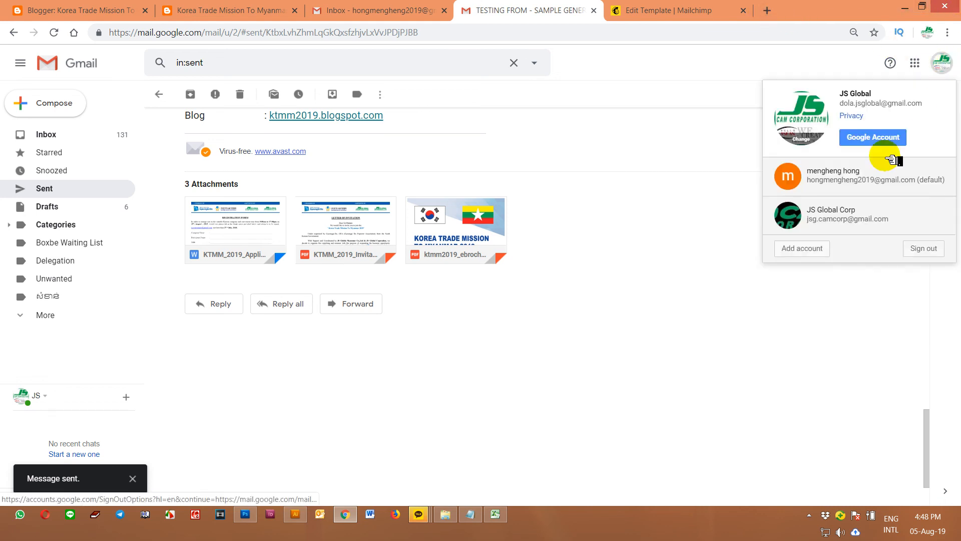
{"action": "left_click", "coordinate": [867, 221]}
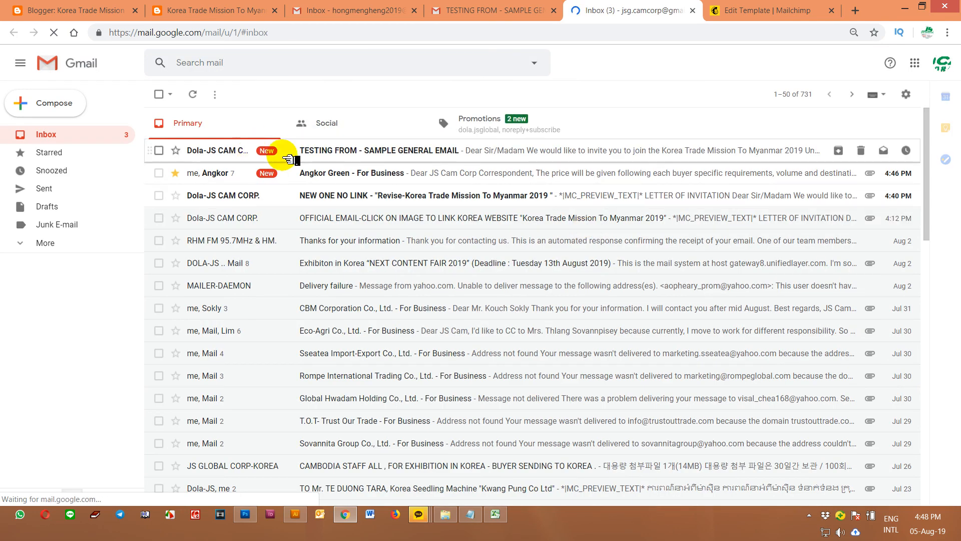
{"action": "left_click", "coordinate": [496, 150]}
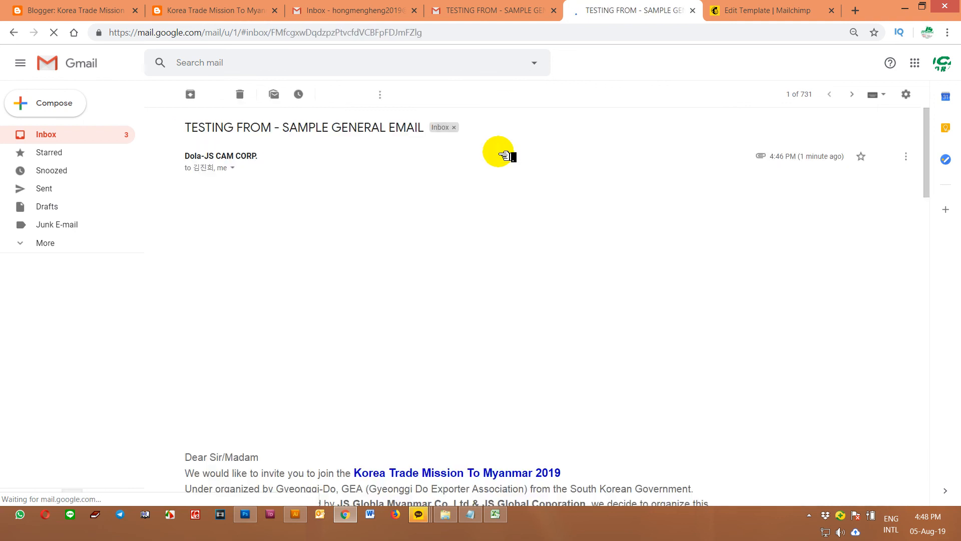
- Examine the received email's banner, invitation text, Overview block, BUENO MEDITECH image, contact details and attachments
{"action": "scroll", "coordinate": [505, 260], "scroll_direction": "down", "scroll_amount": 2}
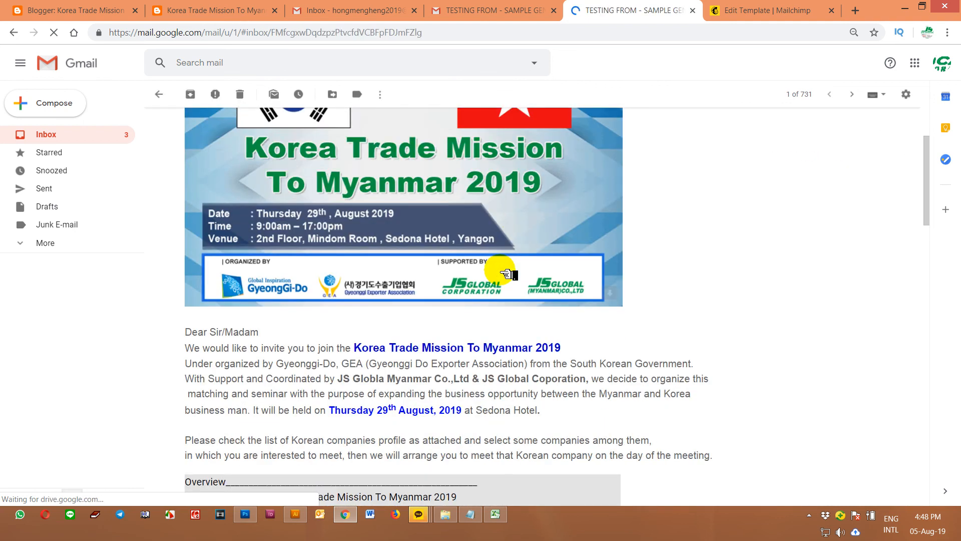
{"action": "scroll", "coordinate": [507, 274], "scroll_direction": "down", "scroll_amount": 4}
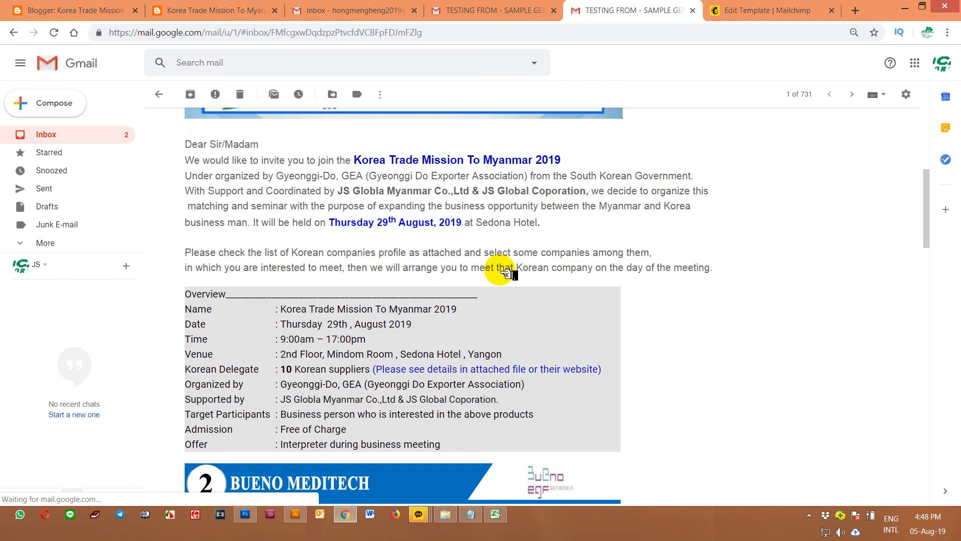
{"action": "scroll", "coordinate": [506, 273], "scroll_direction": "down", "scroll_amount": 6}
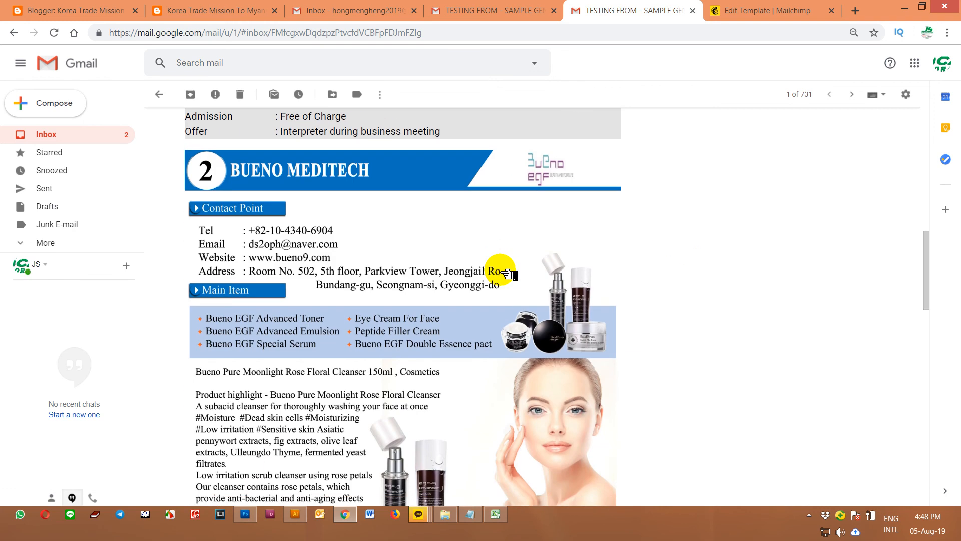
{"action": "scroll", "coordinate": [507, 273], "scroll_direction": "down", "scroll_amount": 12}
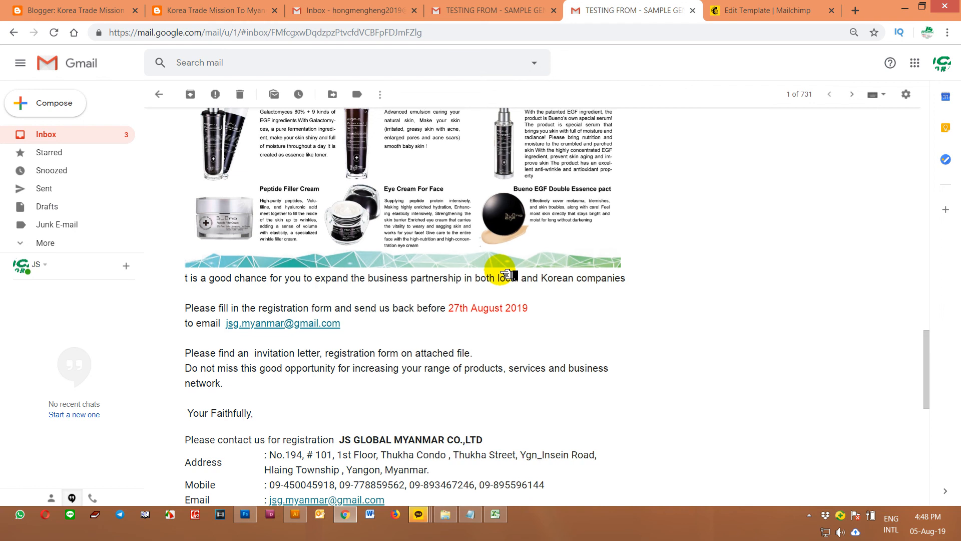
{"action": "scroll", "coordinate": [507, 274], "scroll_direction": "down", "scroll_amount": 3}
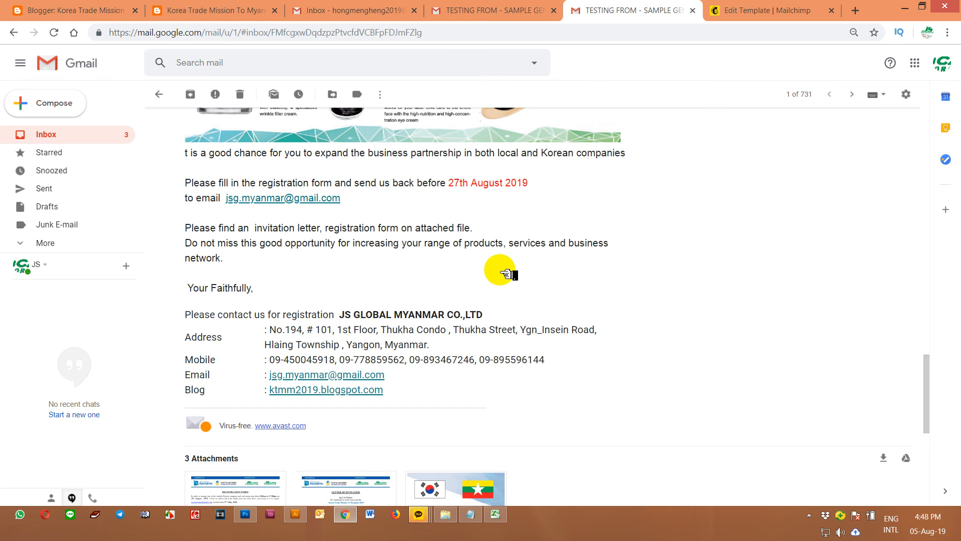
{"action": "scroll", "coordinate": [507, 274], "scroll_direction": "down", "scroll_amount": 5}
{"action": "scroll", "coordinate": [506, 273], "scroll_direction": "up", "scroll_amount": 15}
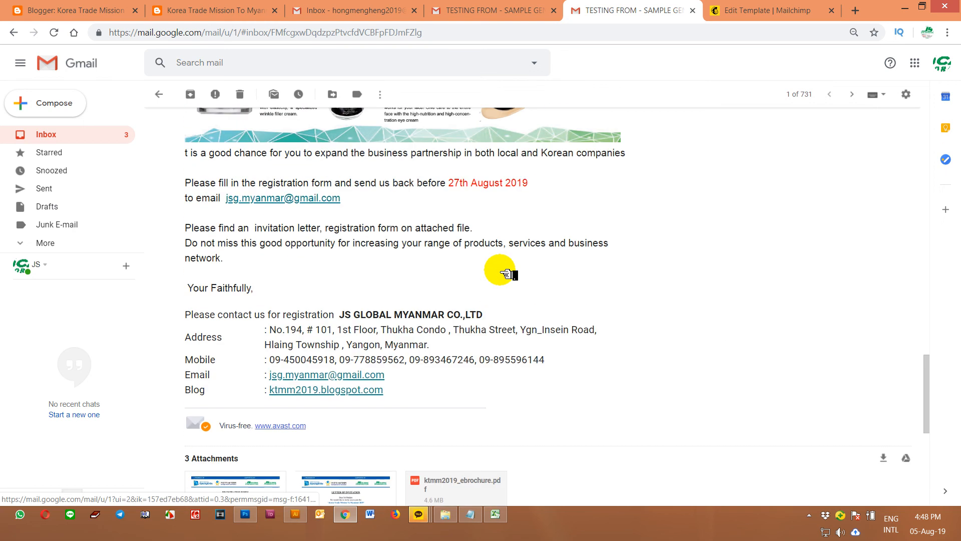
{"action": "scroll", "coordinate": [507, 274], "scroll_direction": "up", "scroll_amount": 10}
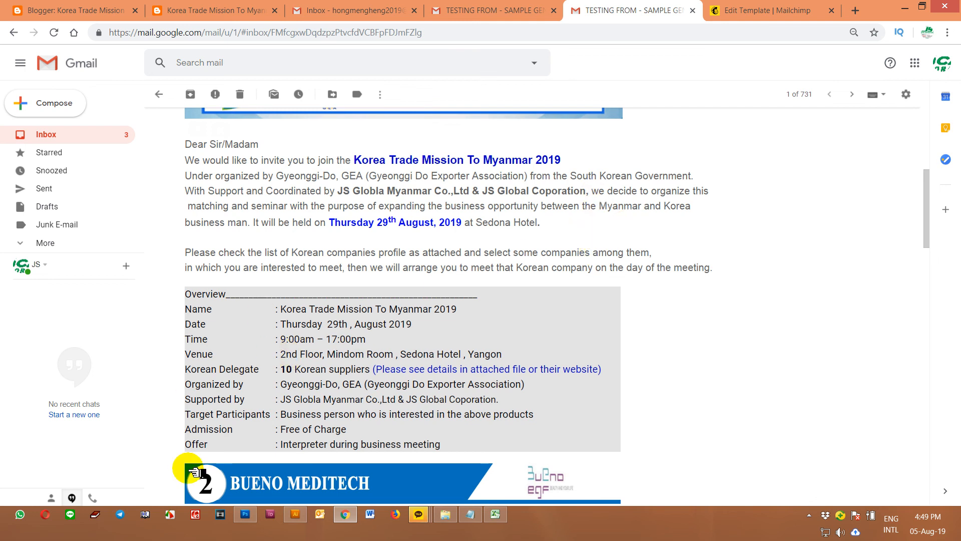
{"action": "left_click", "coordinate": [196, 515]}
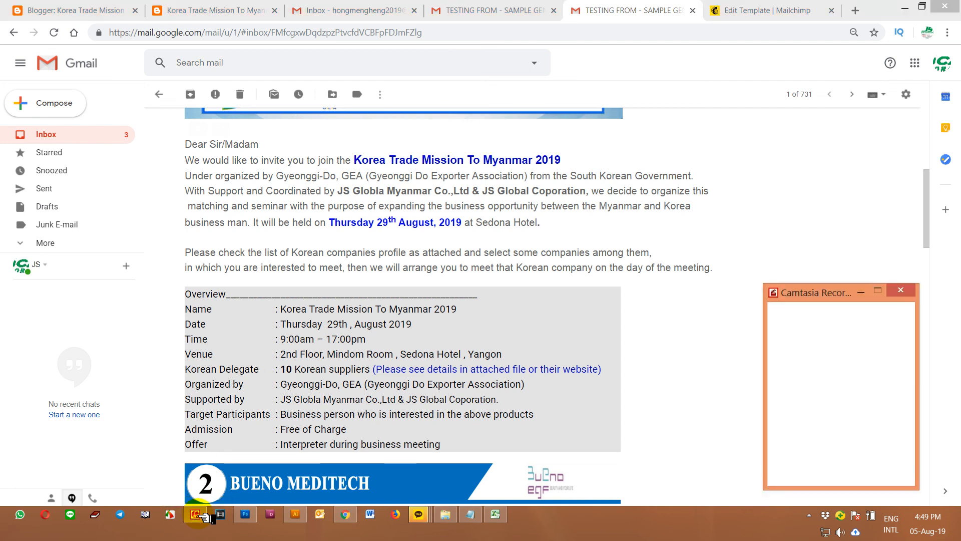